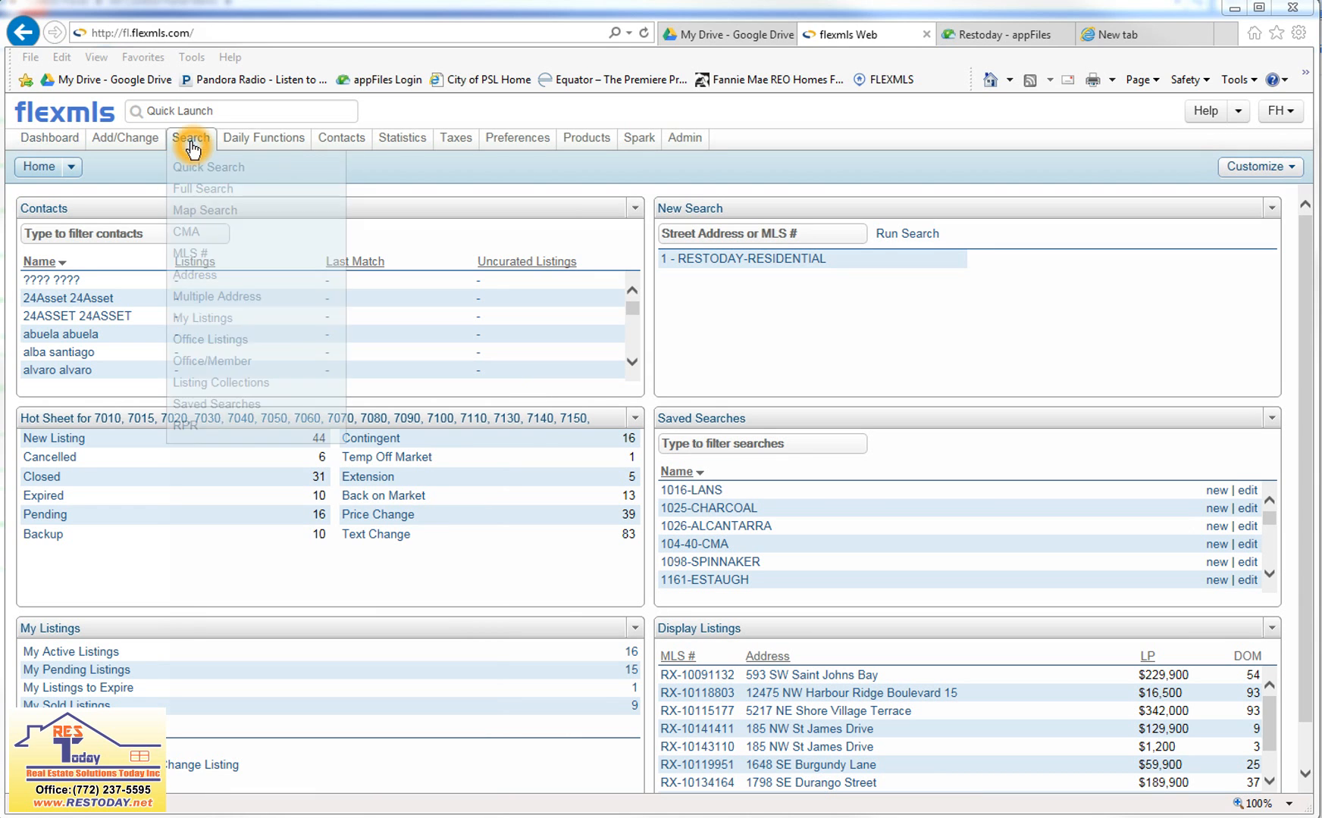
Start a quick search using the 1 - RESTODAY-RESIDENTIAL template.
{"action": "left_click", "coordinate": [192, 165]}
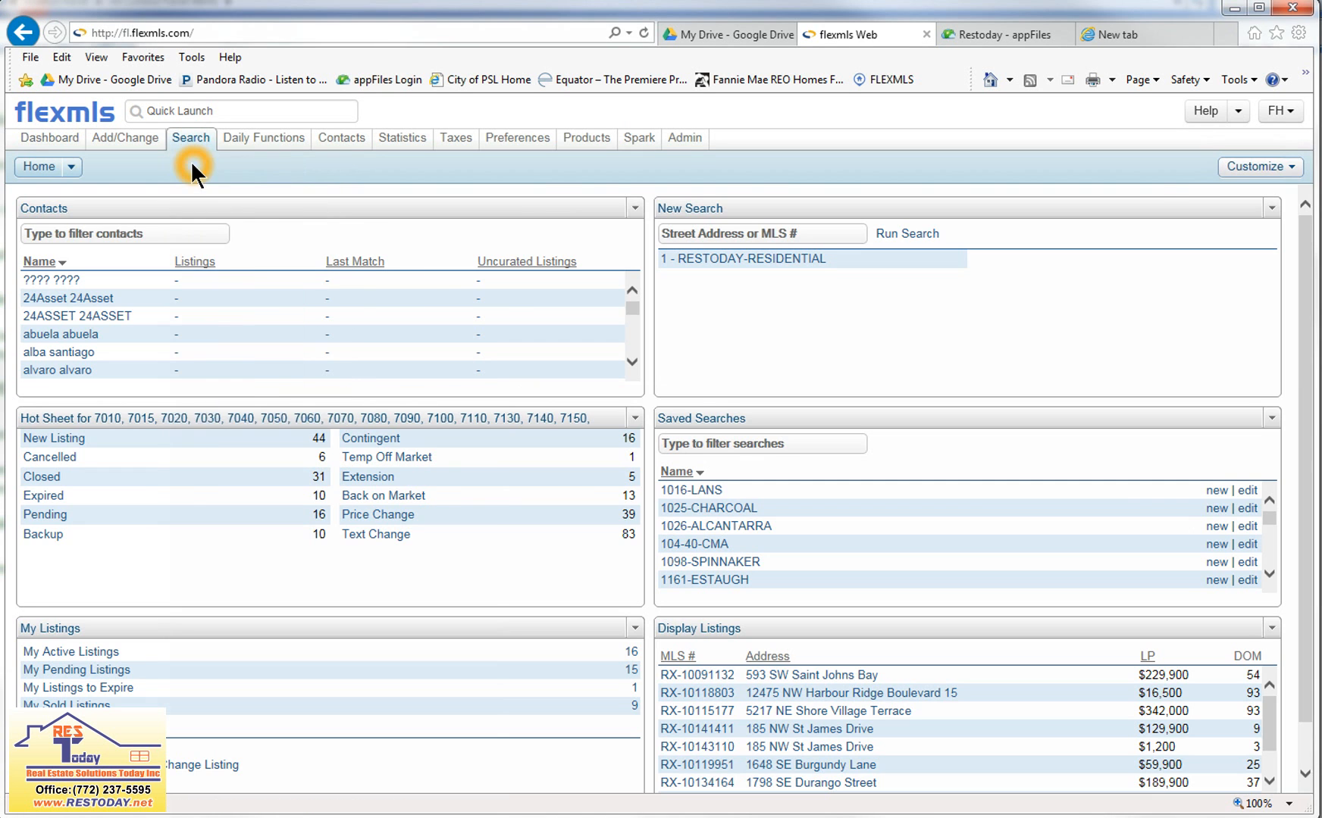
{"action": "left_click", "coordinate": [349, 244]}
{"action": "left_click", "coordinate": [412, 450]}
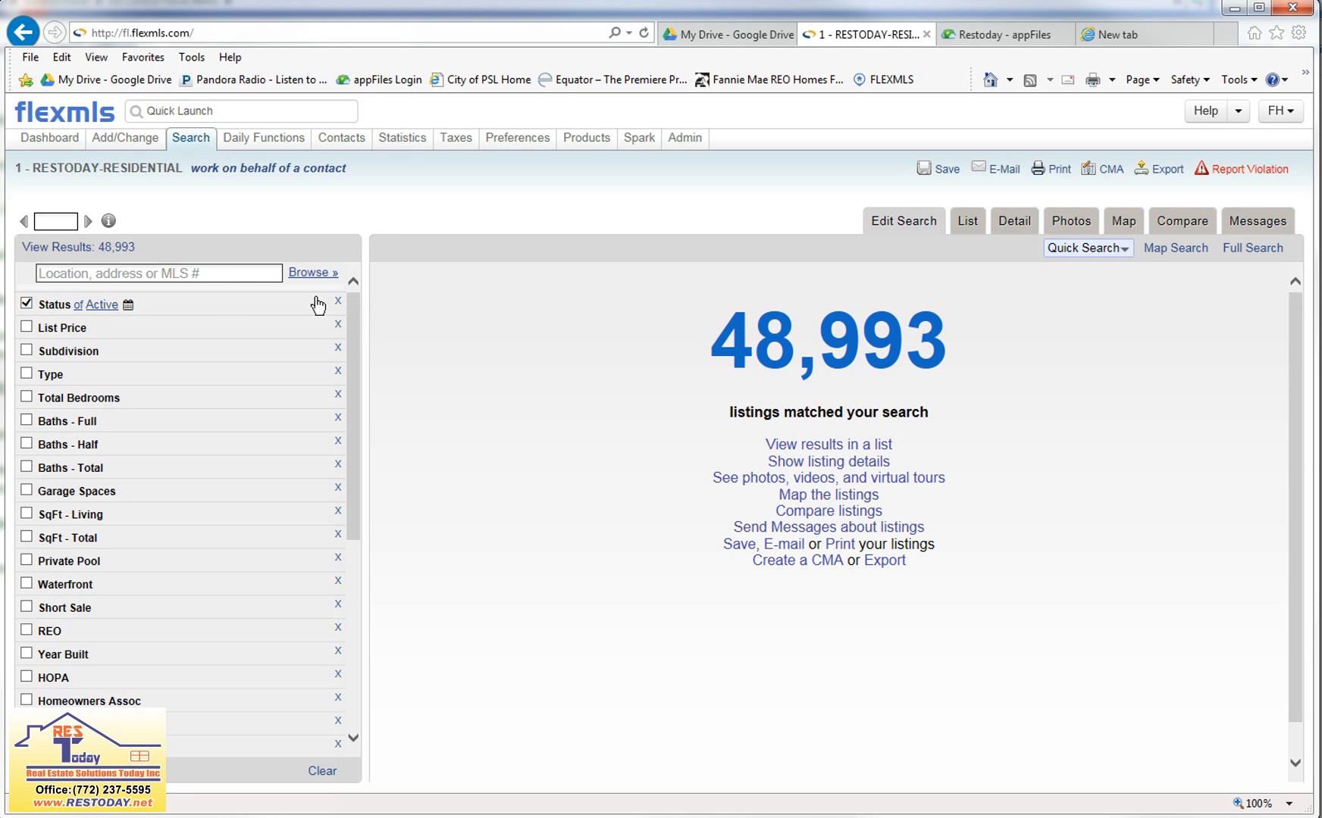
Limit the search to the city of Port Saint Lucie.
{"action": "left_click", "coordinate": [199, 279]}
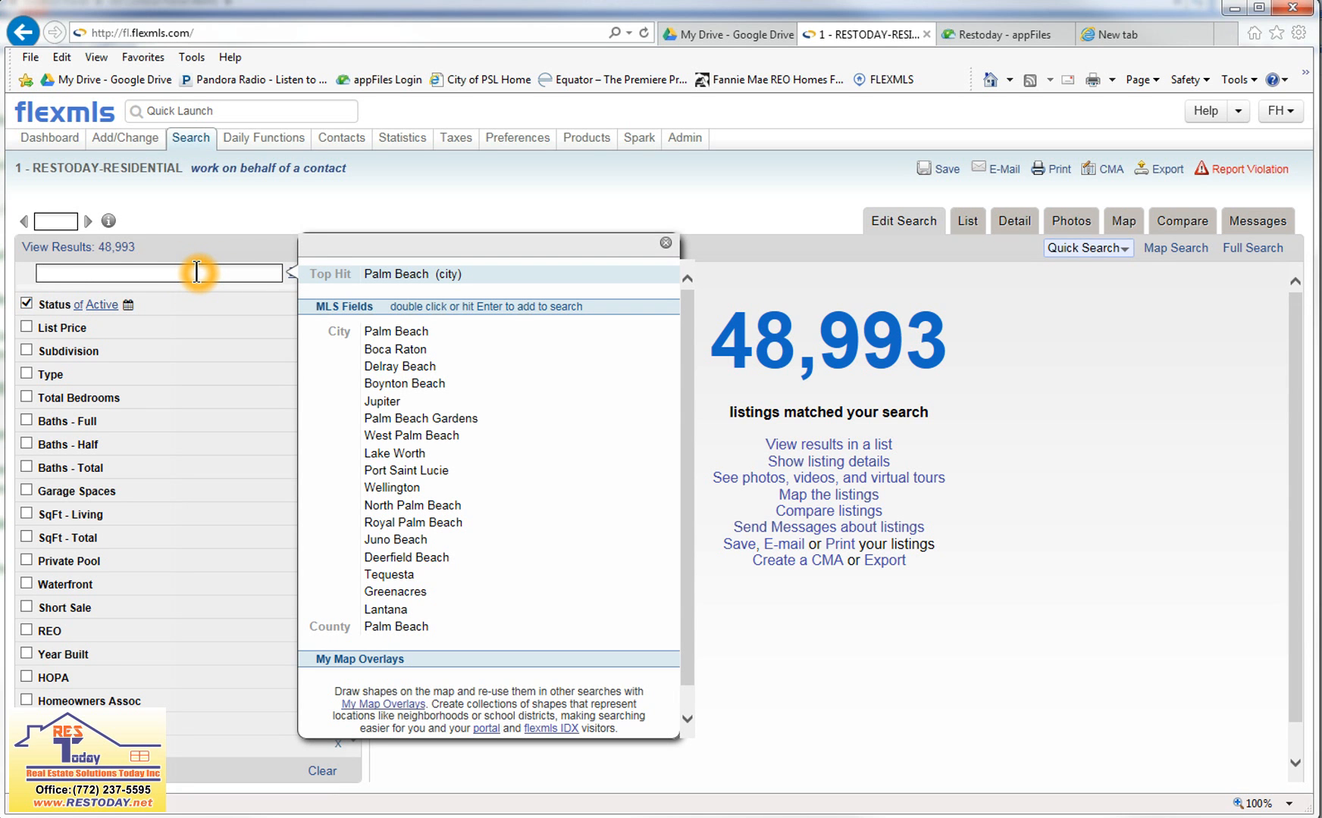
{"action": "type", "text": "PORT ST LCUIE"}
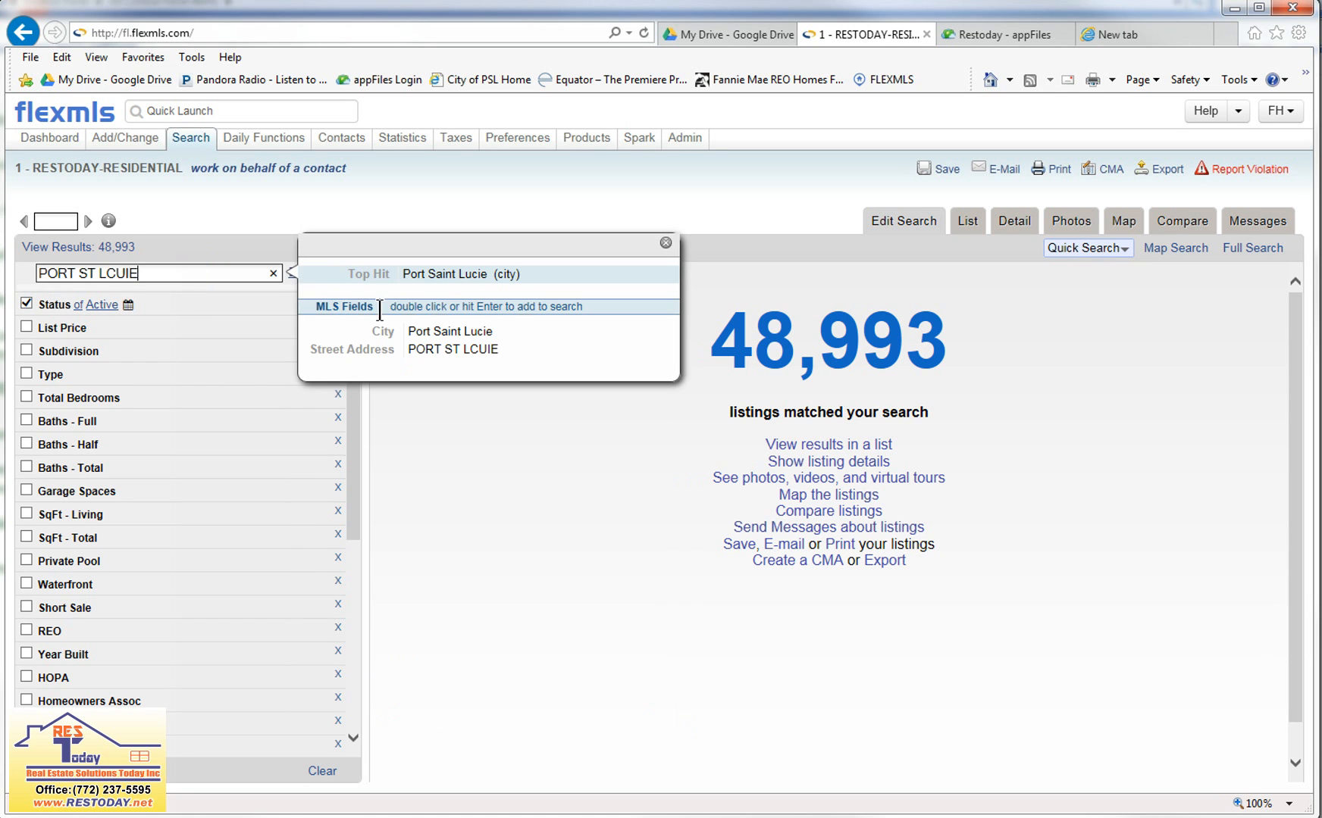
{"action": "double_click", "coordinate": [438, 337]}
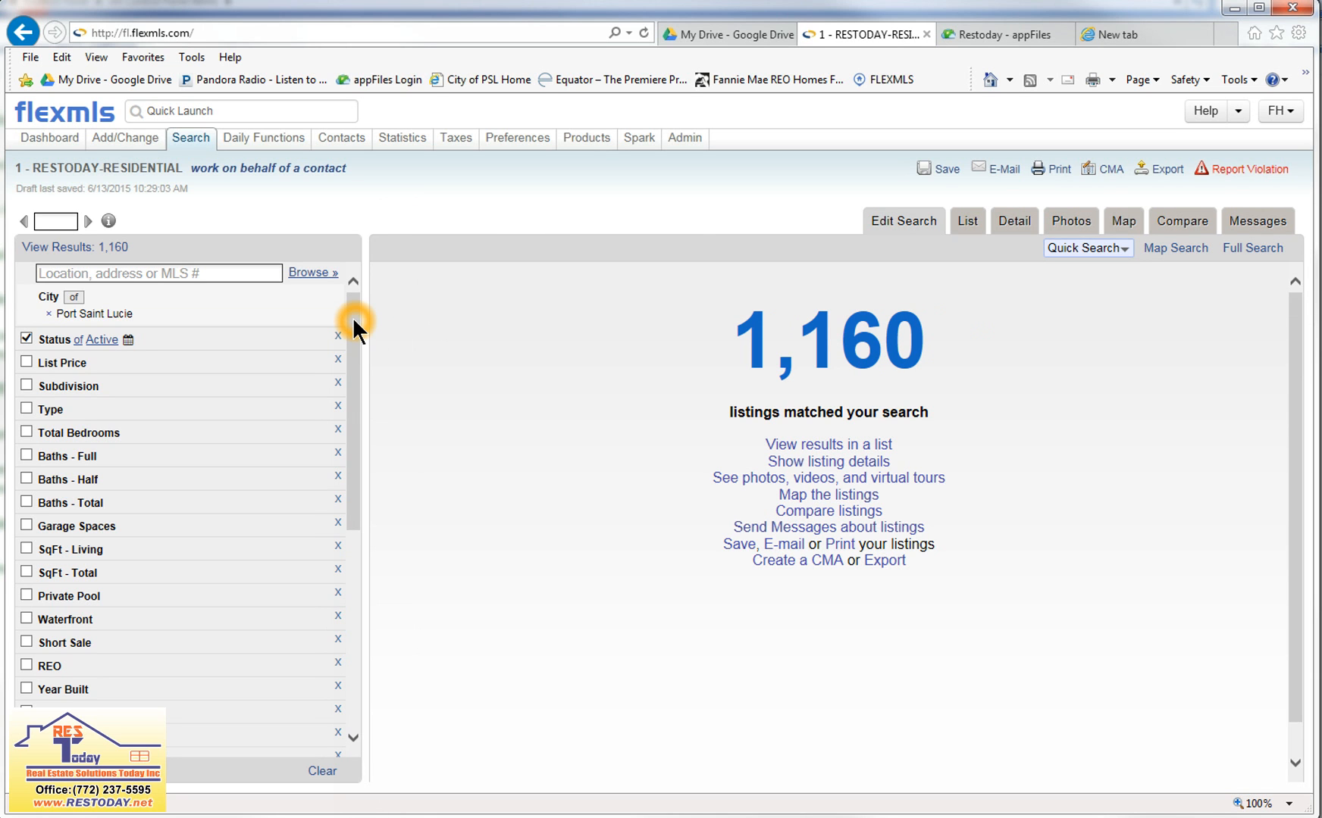
Filter the search by the property's street number and open the matching listing's detail report.
{"action": "left_click_drag", "start_coordinate": [353, 319], "coordinate": [353, 322]}
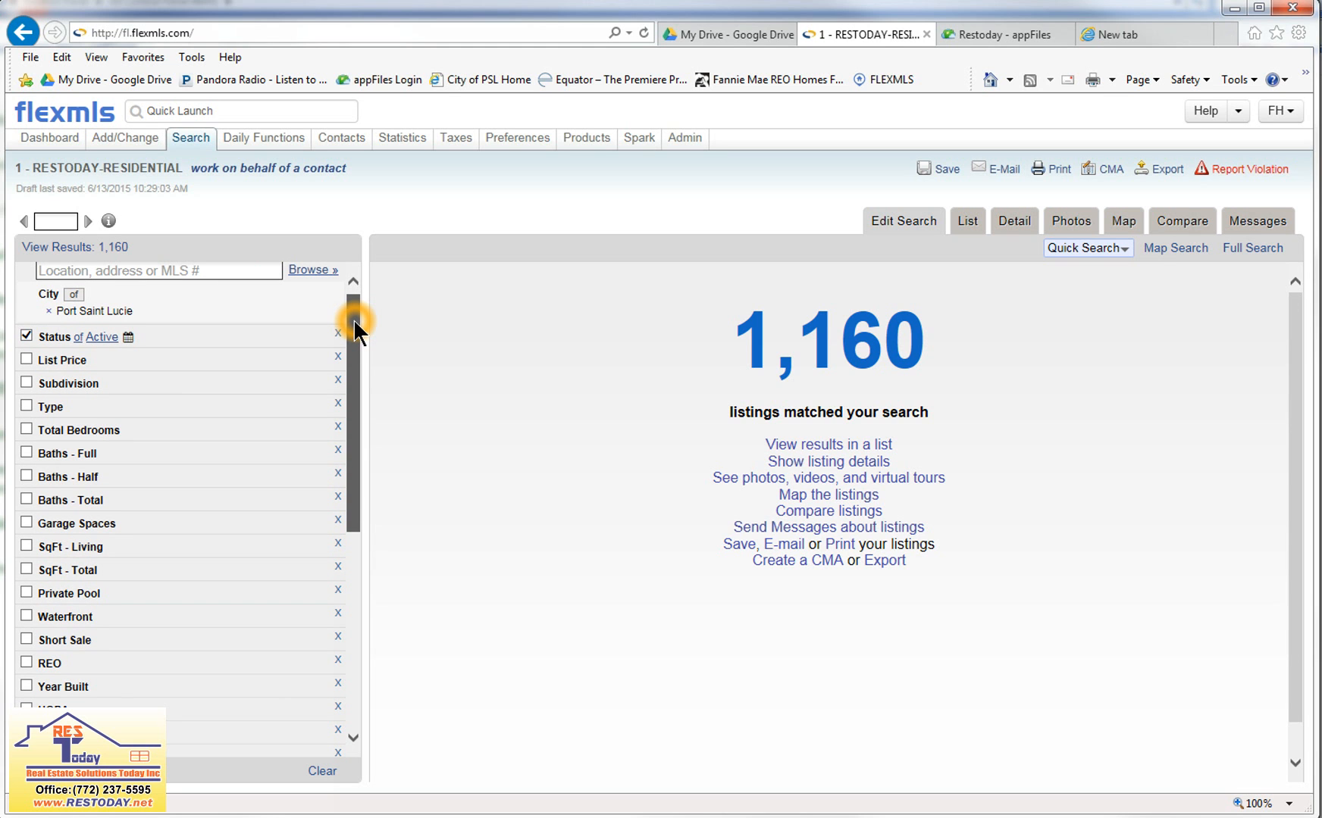
{"action": "left_click_drag", "start_coordinate": [353, 319], "coordinate": [353, 319]}
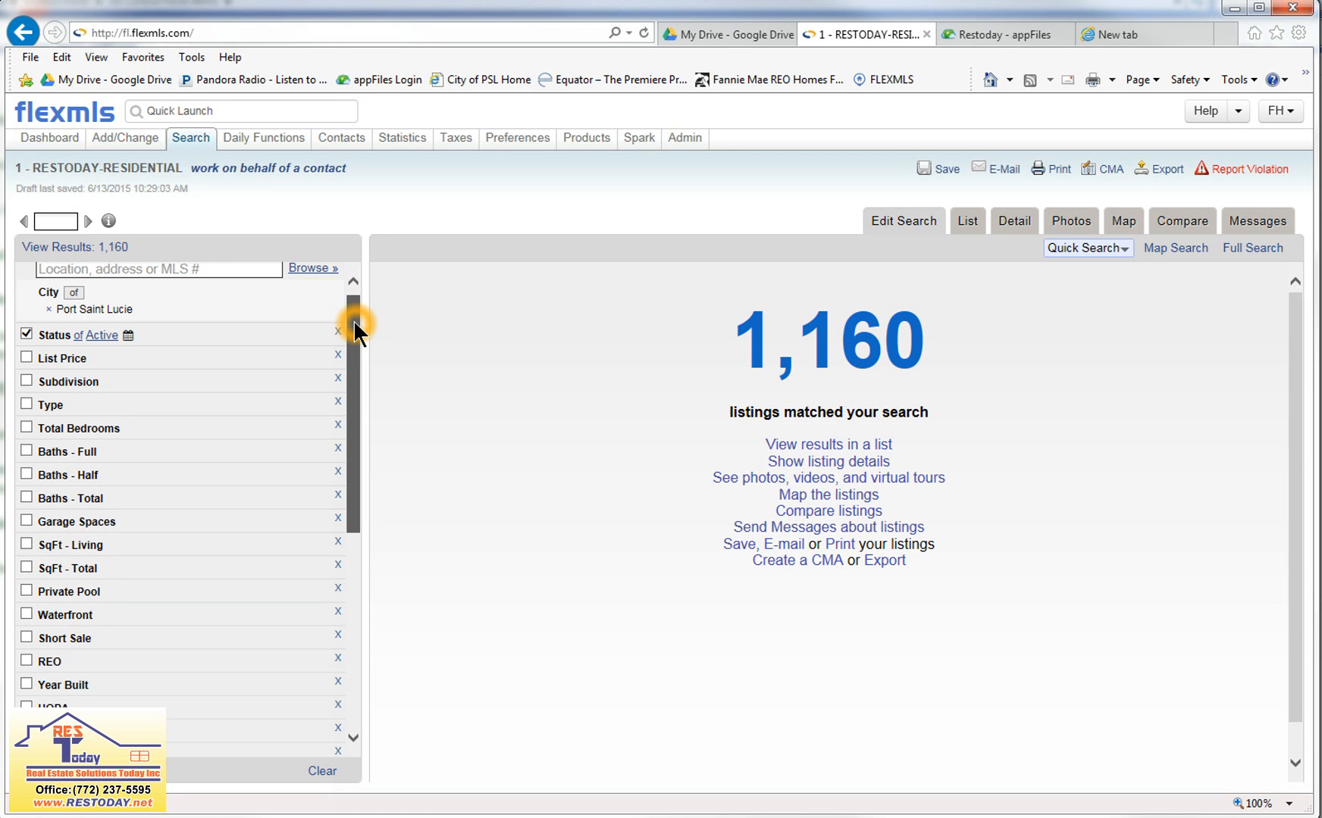
{"action": "left_click_drag", "start_coordinate": [354, 319], "coordinate": [194, 508]}
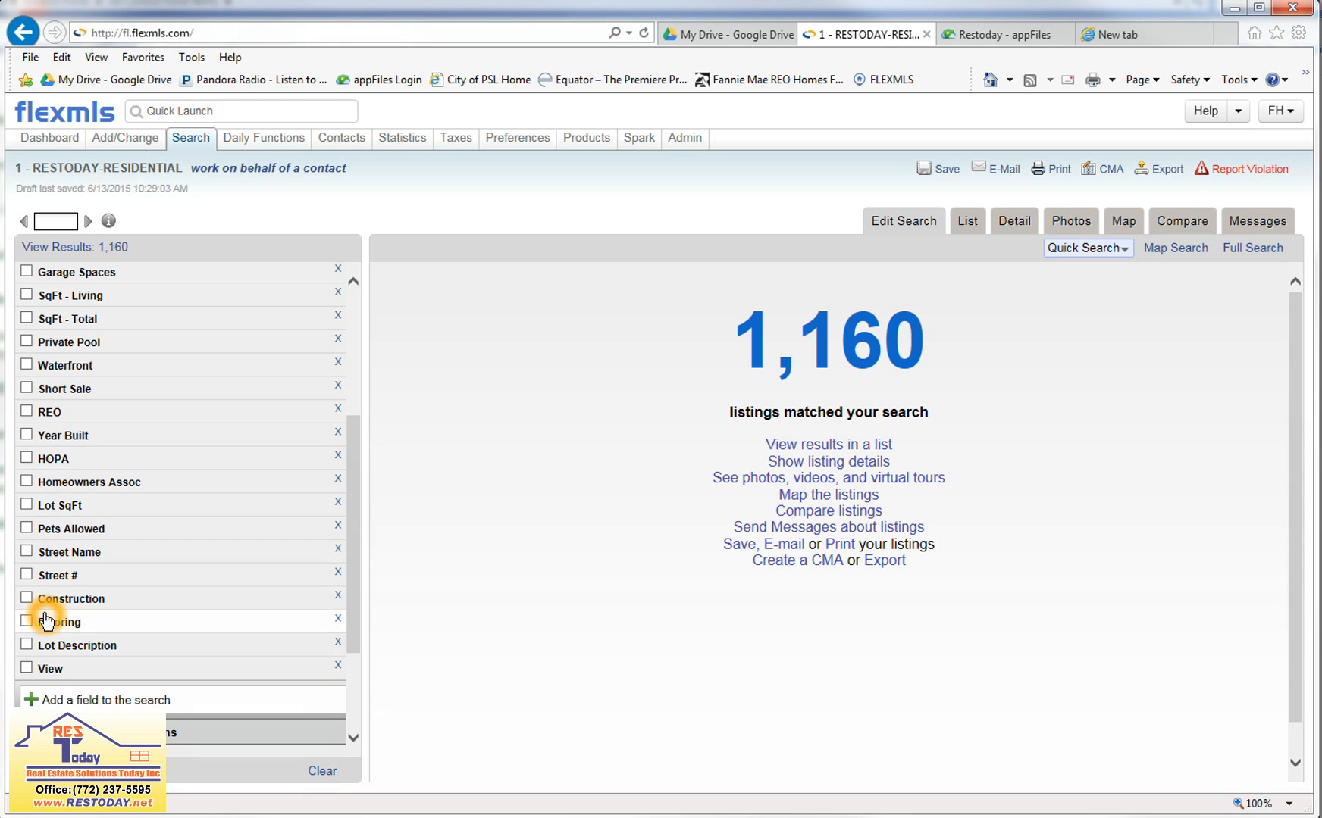
{"action": "left_click", "coordinate": [100, 578]}
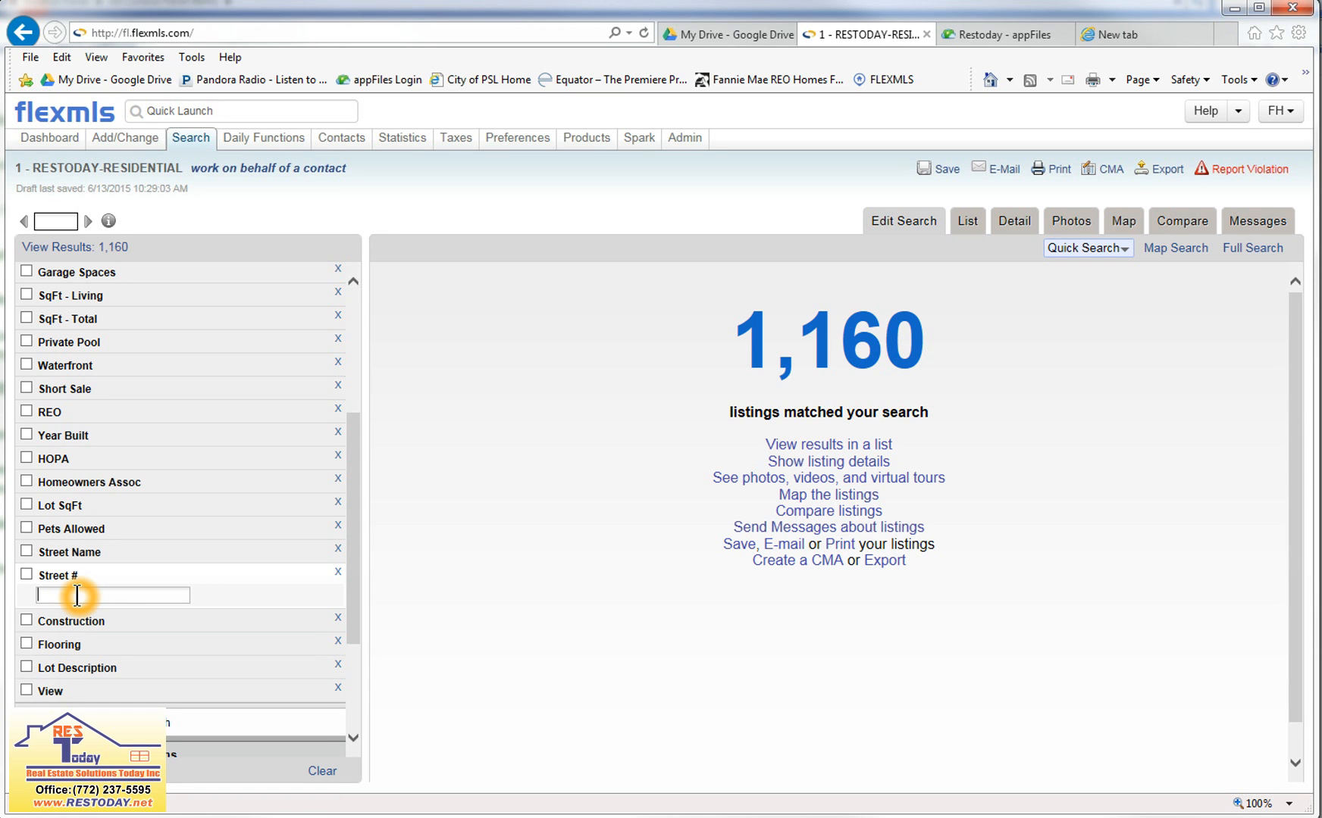
{"action": "left_click", "coordinate": [362, 229]}
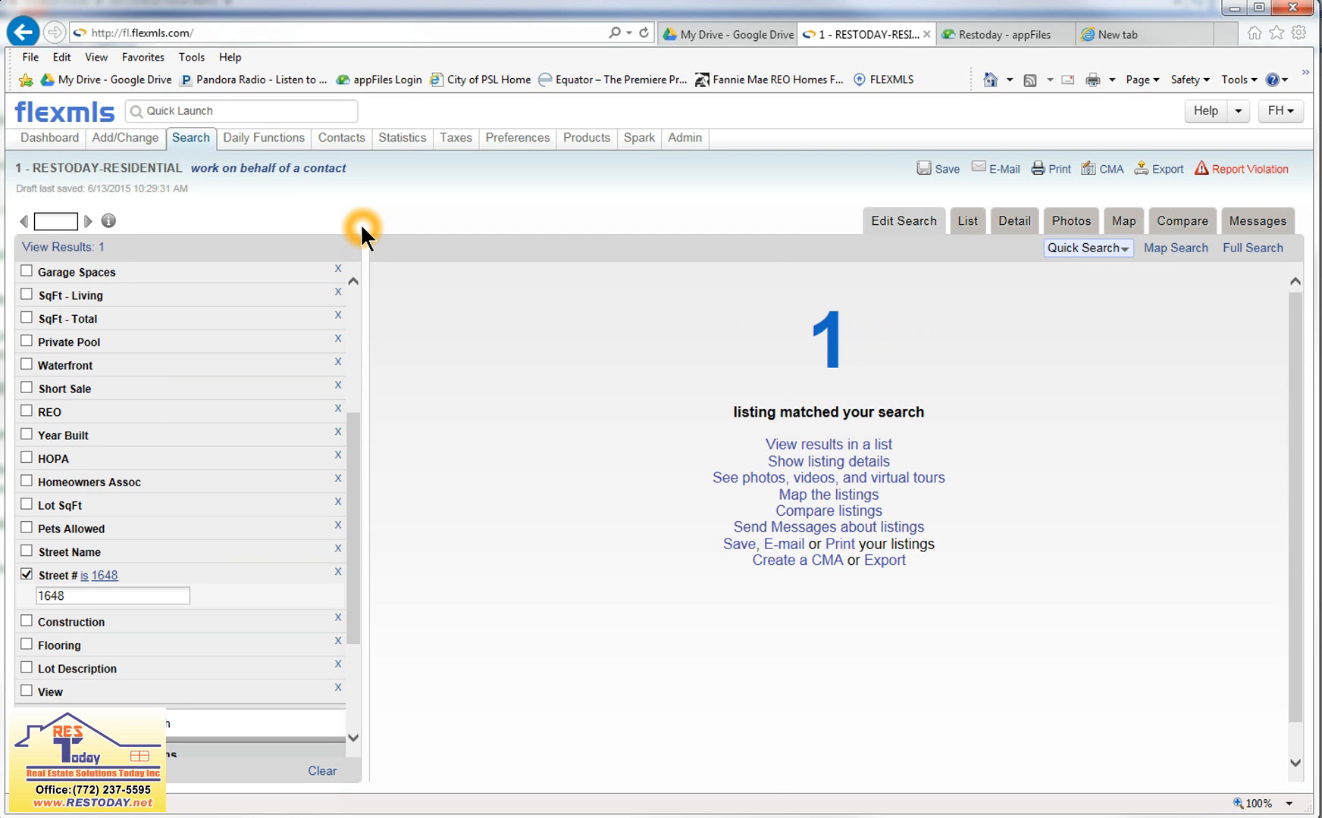
{"action": "left_click", "coordinate": [1013, 222]}
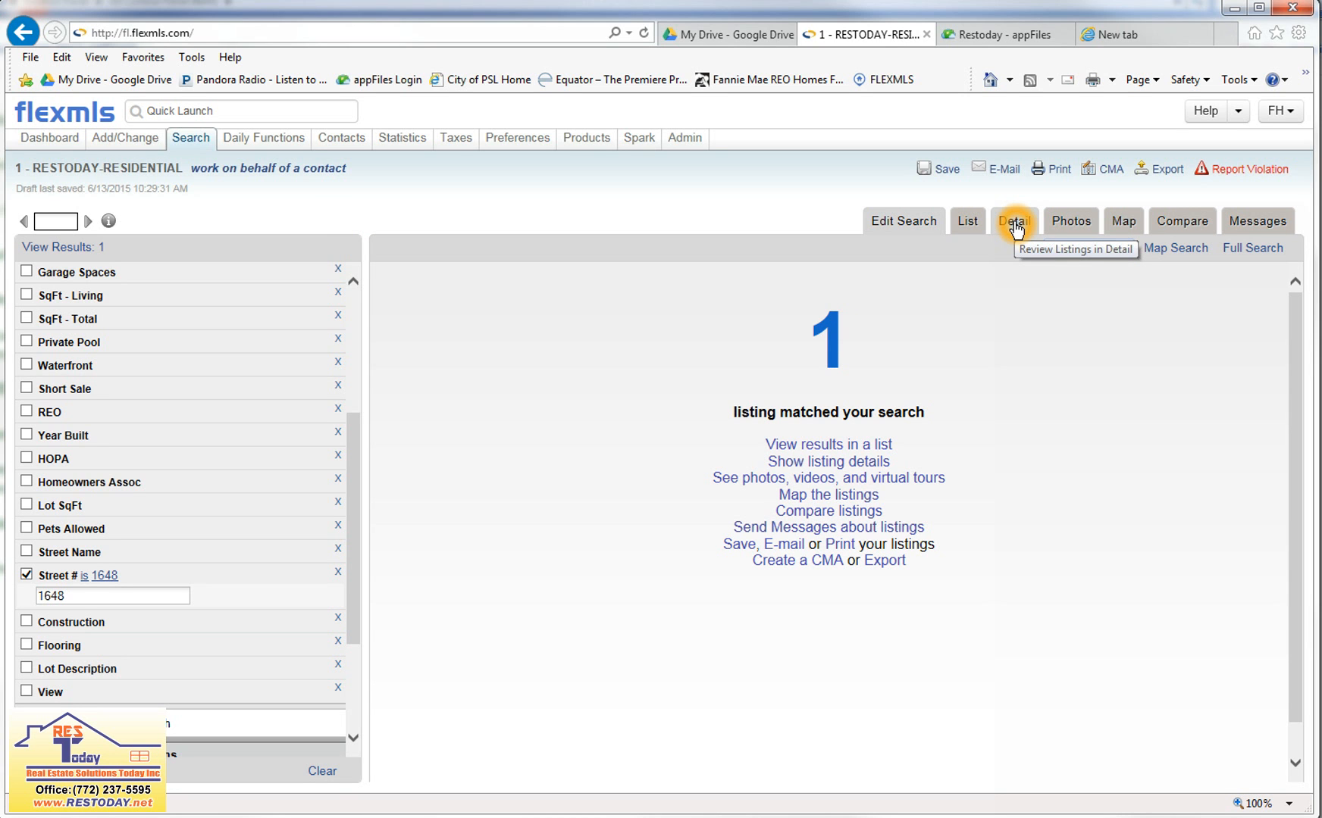
{"action": "left_click", "coordinate": [1016, 228]}
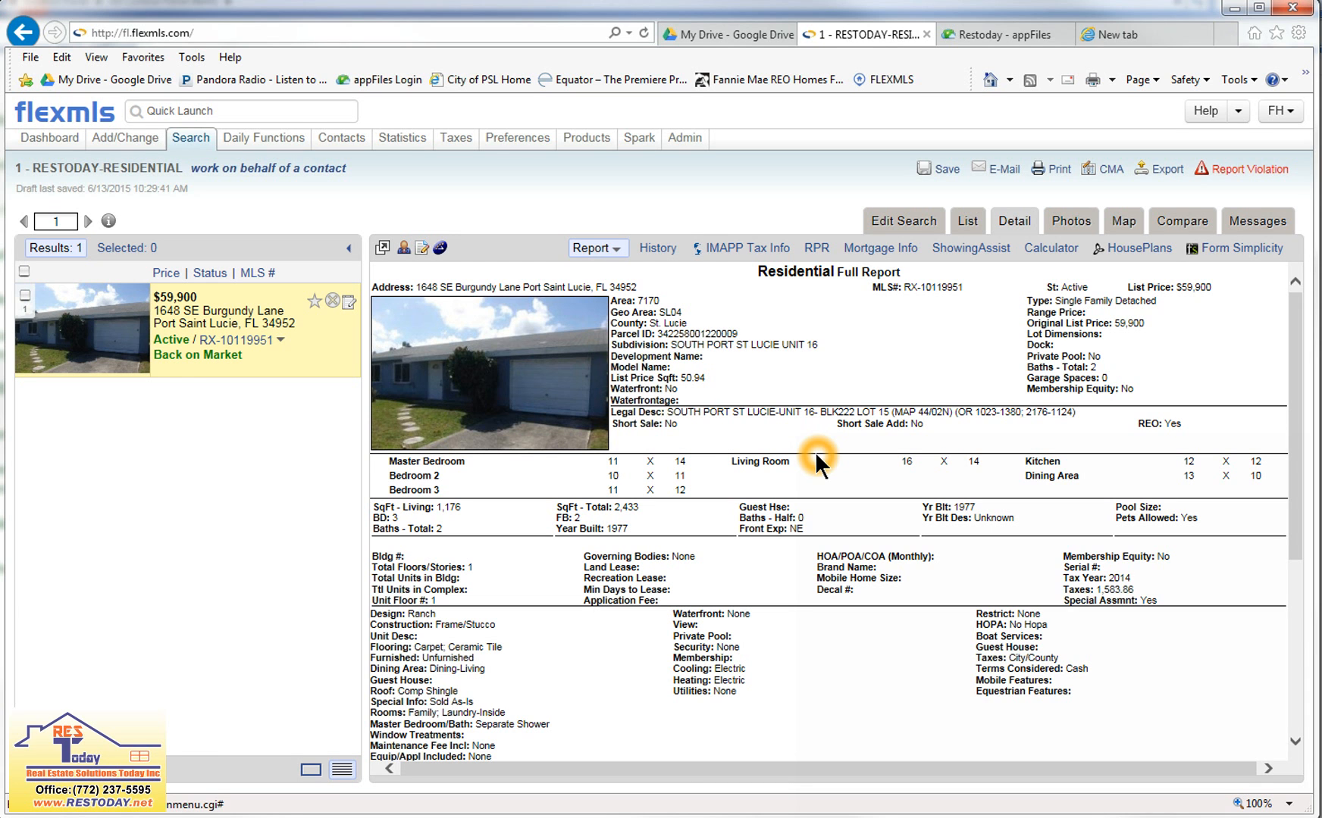
Return to the search criteria, turn off the Street # filter and clear its value.
{"action": "left_click", "coordinate": [916, 222]}
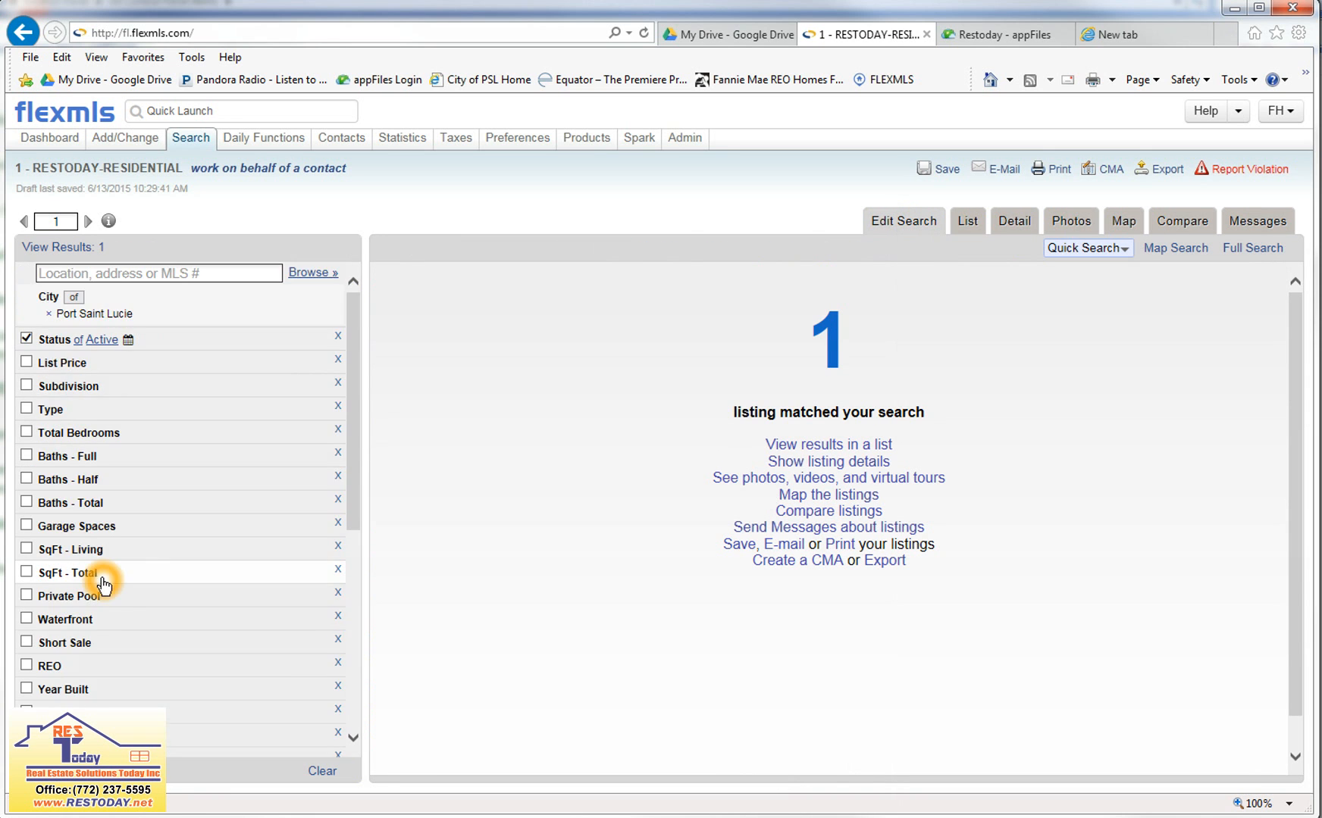
{"action": "scroll", "coordinate": [100, 578], "scroll_direction": "down", "scroll_amount": 4}
{"action": "scroll", "coordinate": [68, 530], "scroll_direction": "down", "scroll_amount": 2}
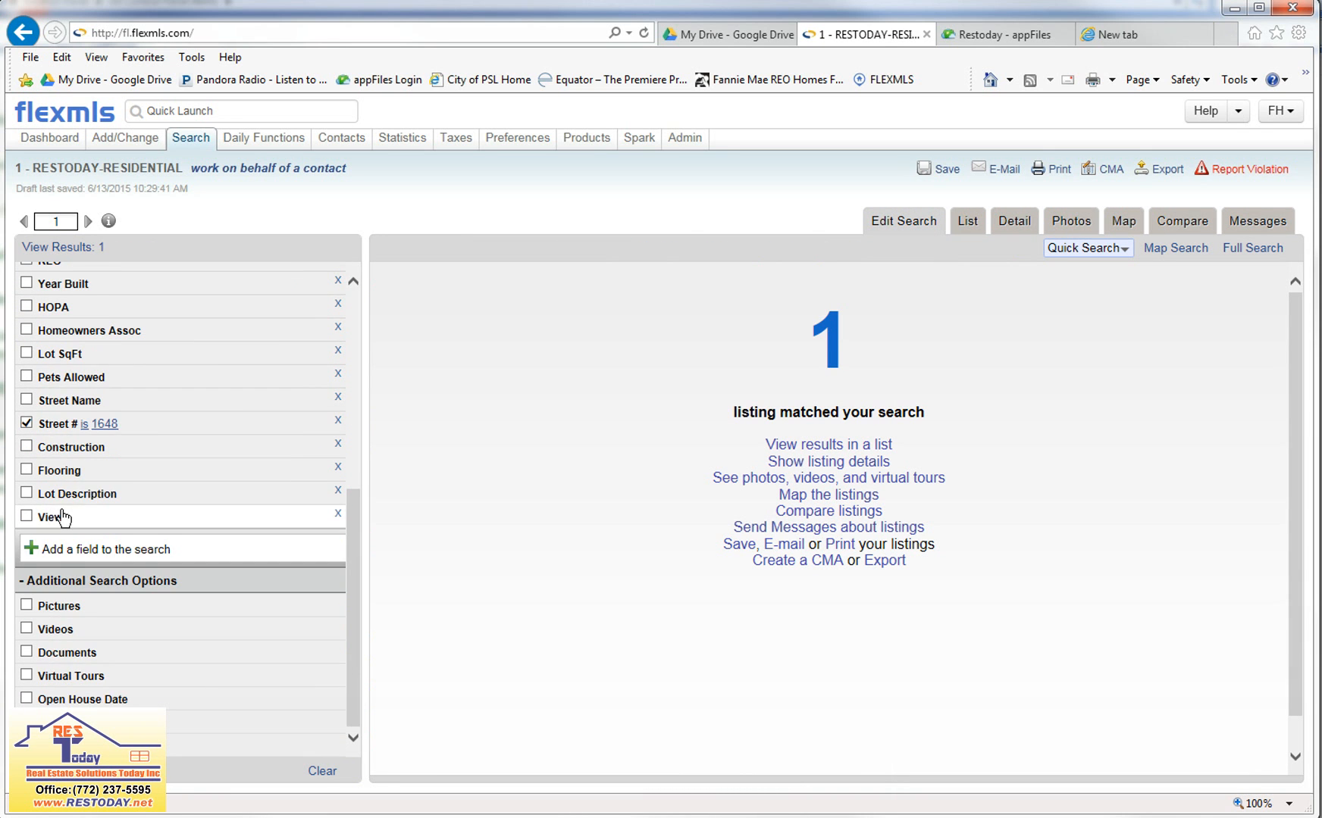
{"action": "scroll", "coordinate": [62, 518], "scroll_direction": "up", "scroll_amount": 1}
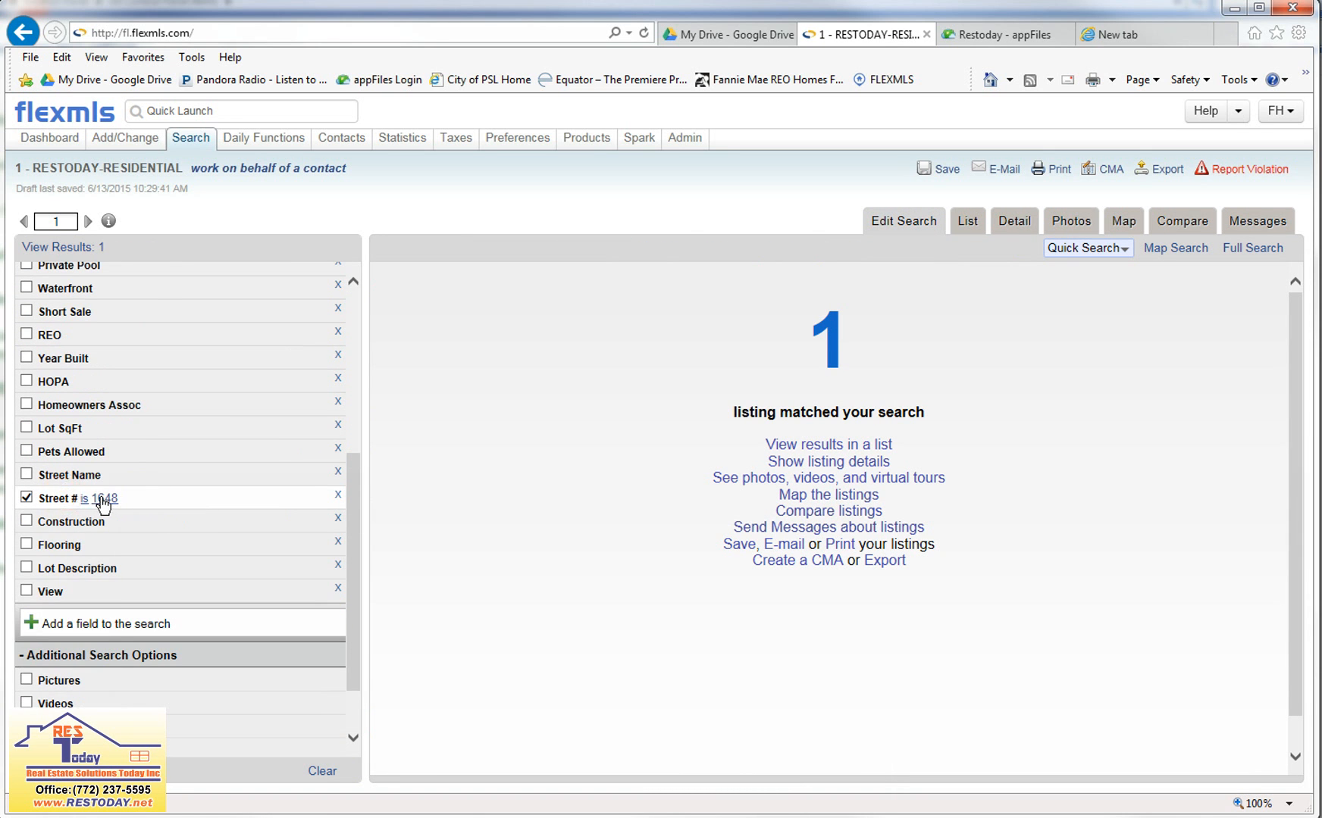
{"action": "left_click", "coordinate": [27, 500]}
{"action": "double_click", "coordinate": [76, 518]}
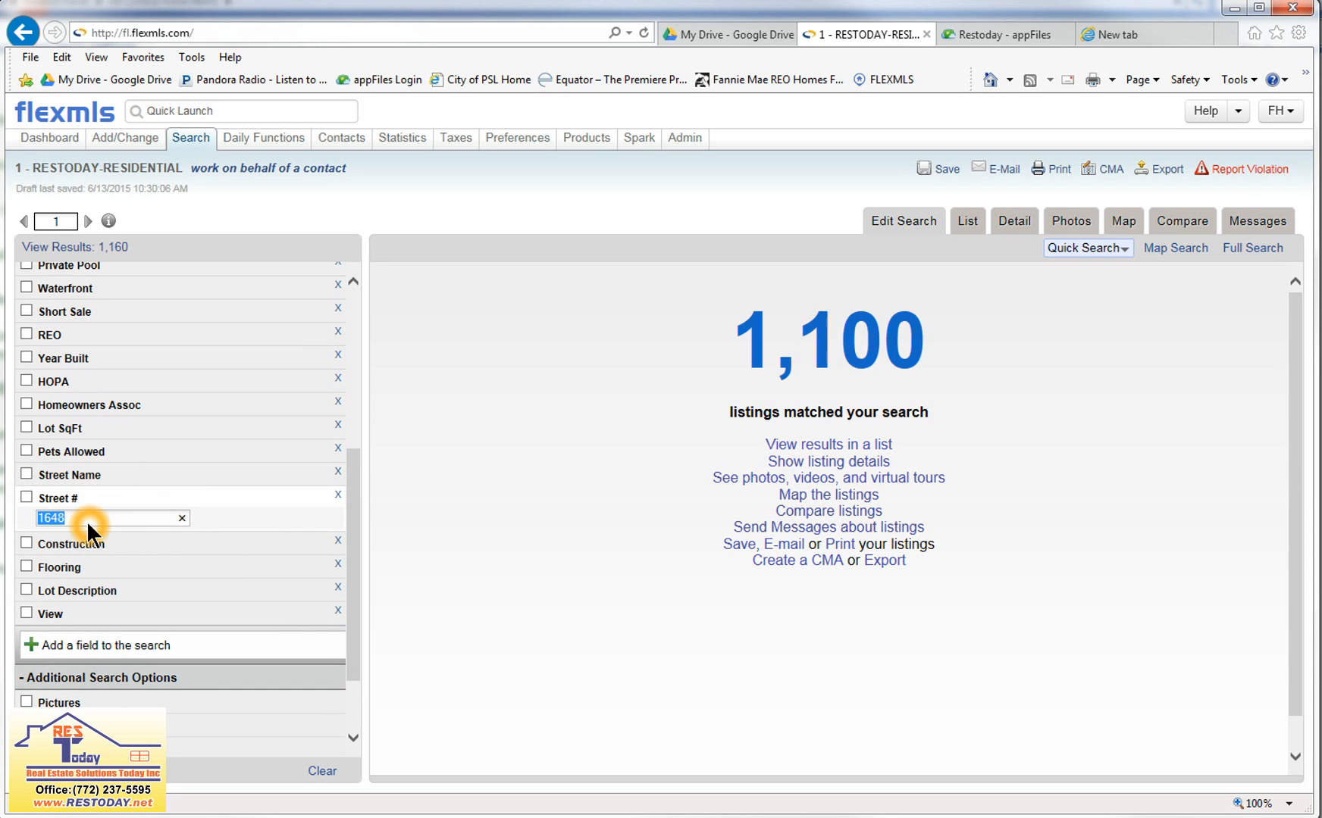
{"action": "key", "text": "BackSpace"}
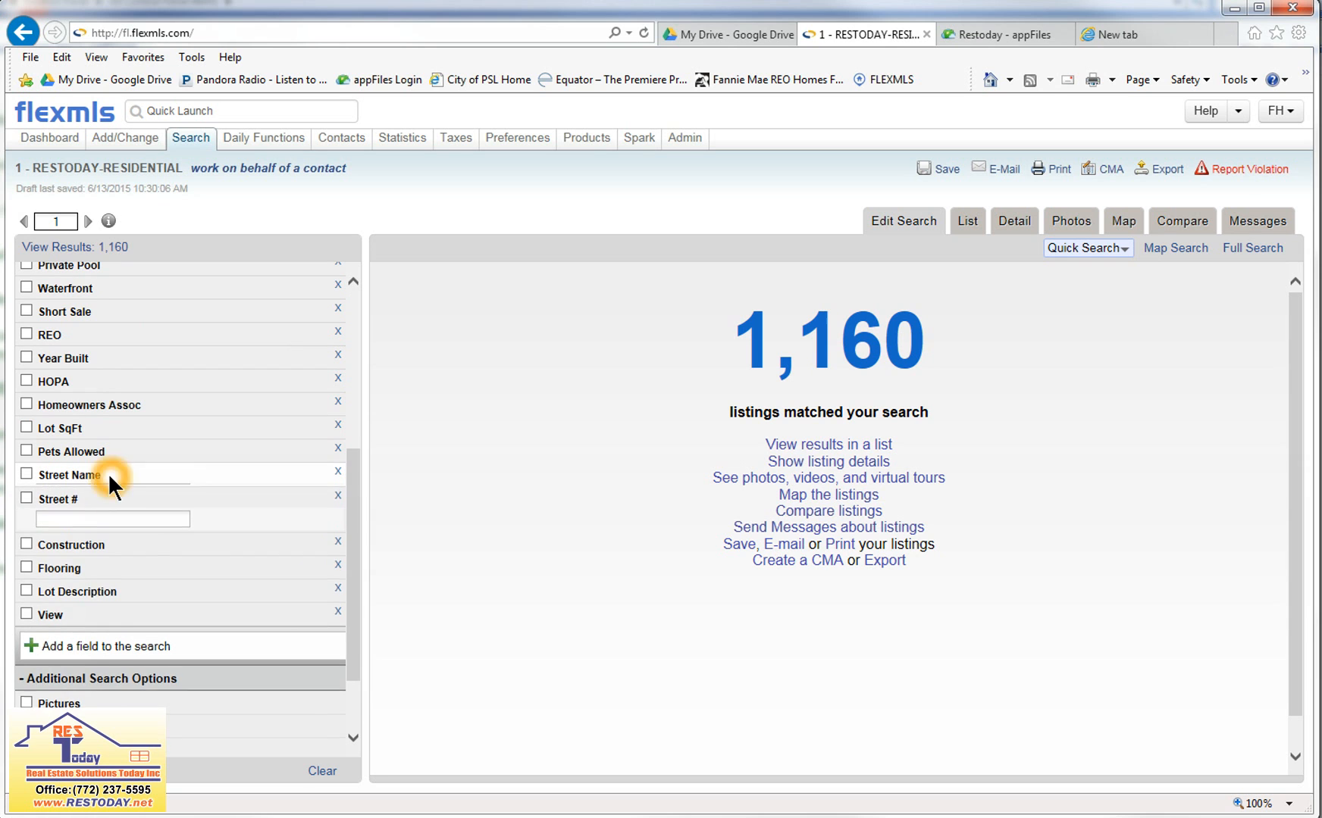
Filter the search by street name BURGUNDY and open the matching listing's detail report.
{"action": "left_click", "coordinate": [111, 482]}
{"action": "left_click", "coordinate": [75, 492]}
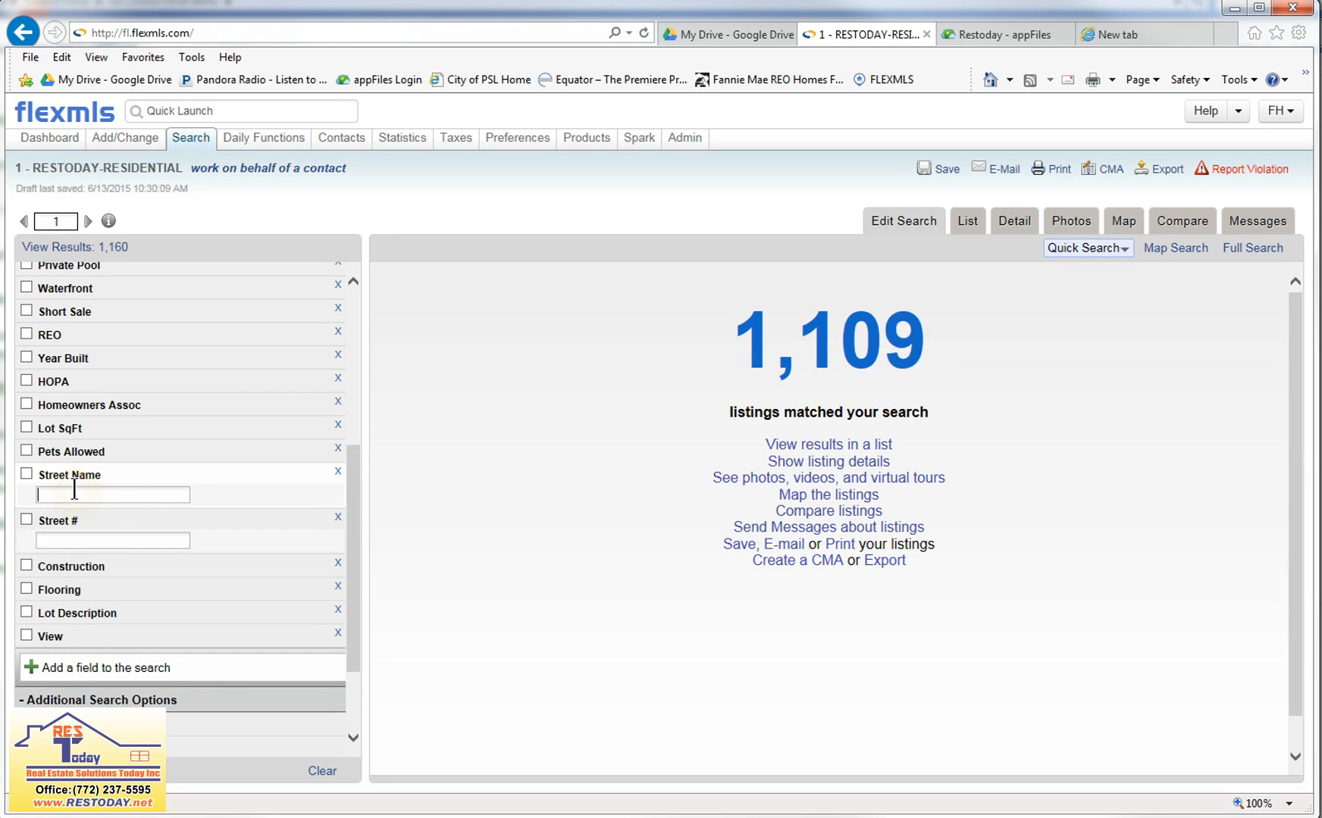
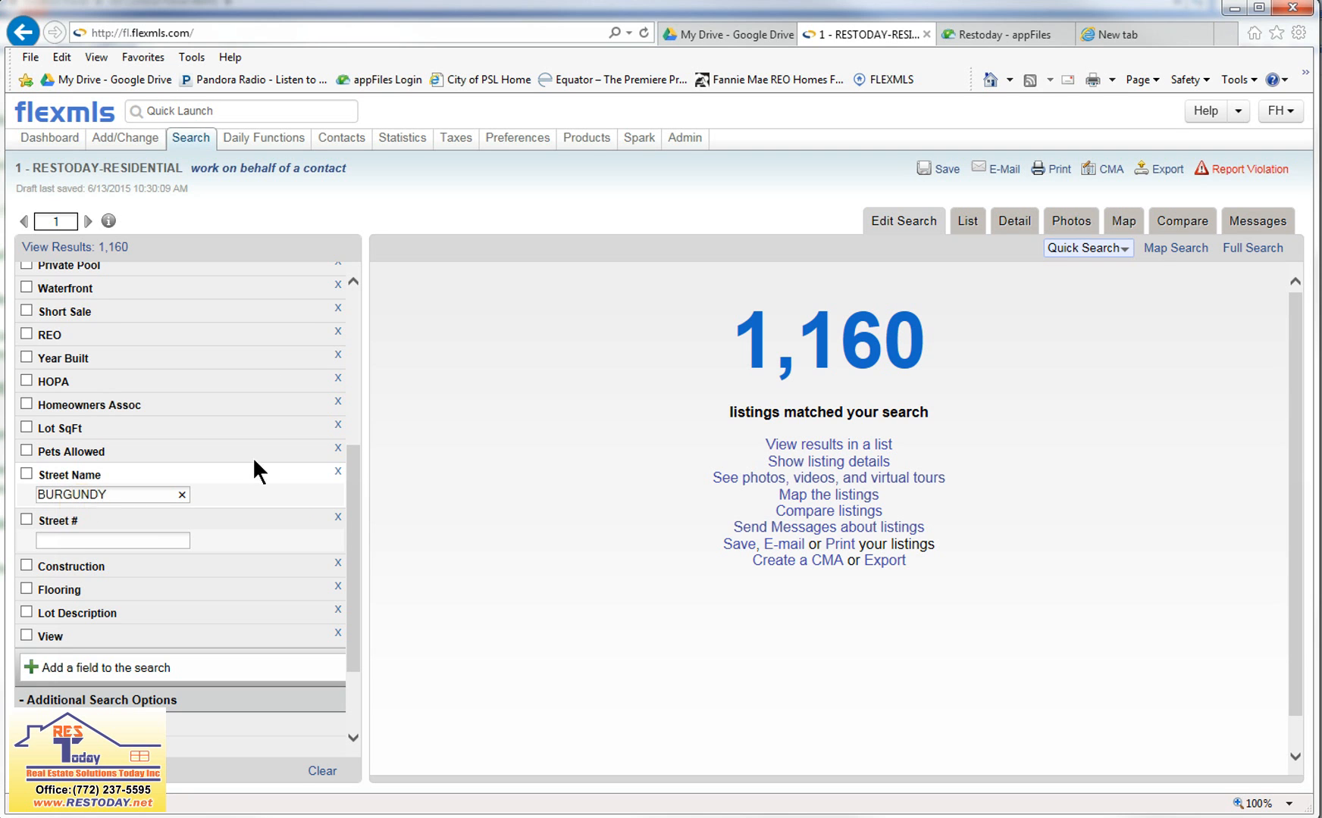
{"action": "left_click", "coordinate": [387, 196]}
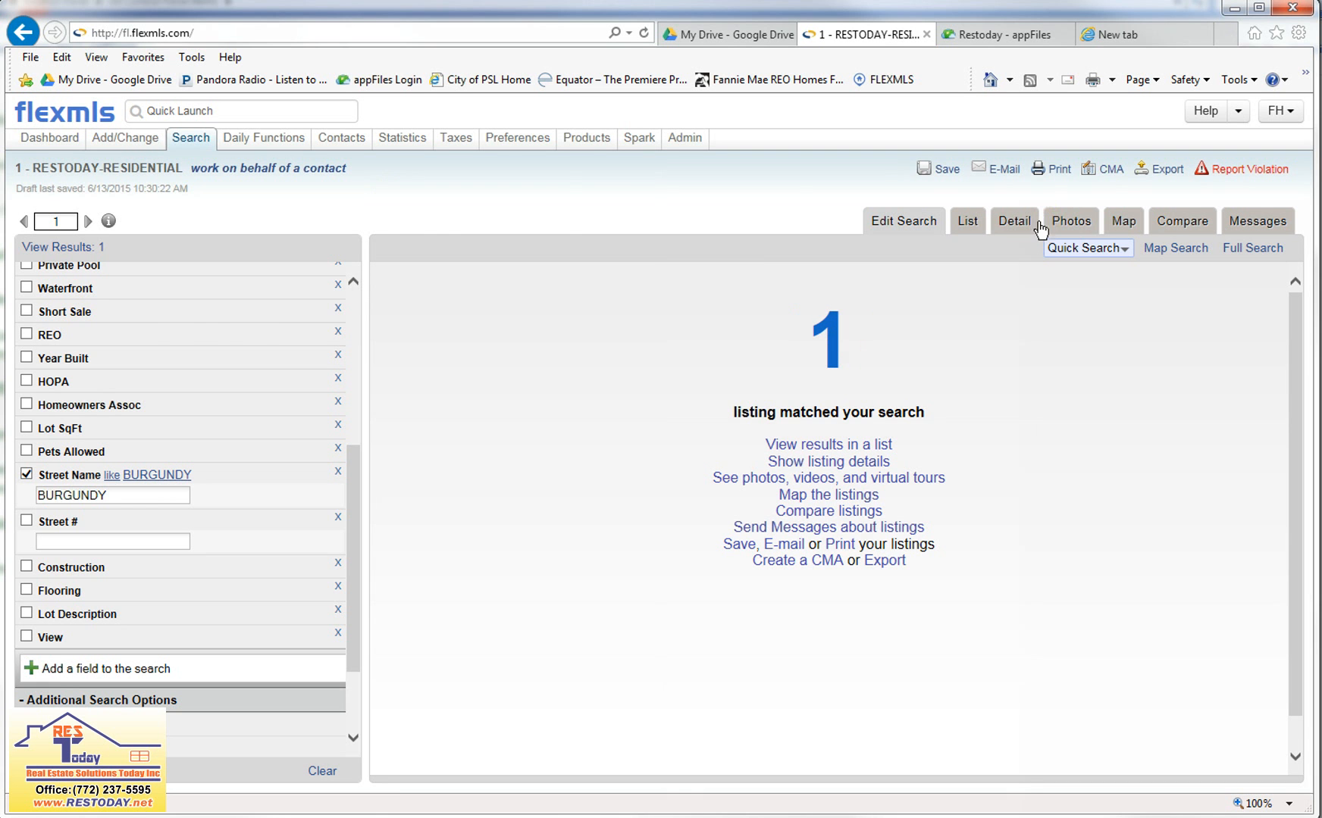
{"action": "left_click", "coordinate": [1012, 226]}
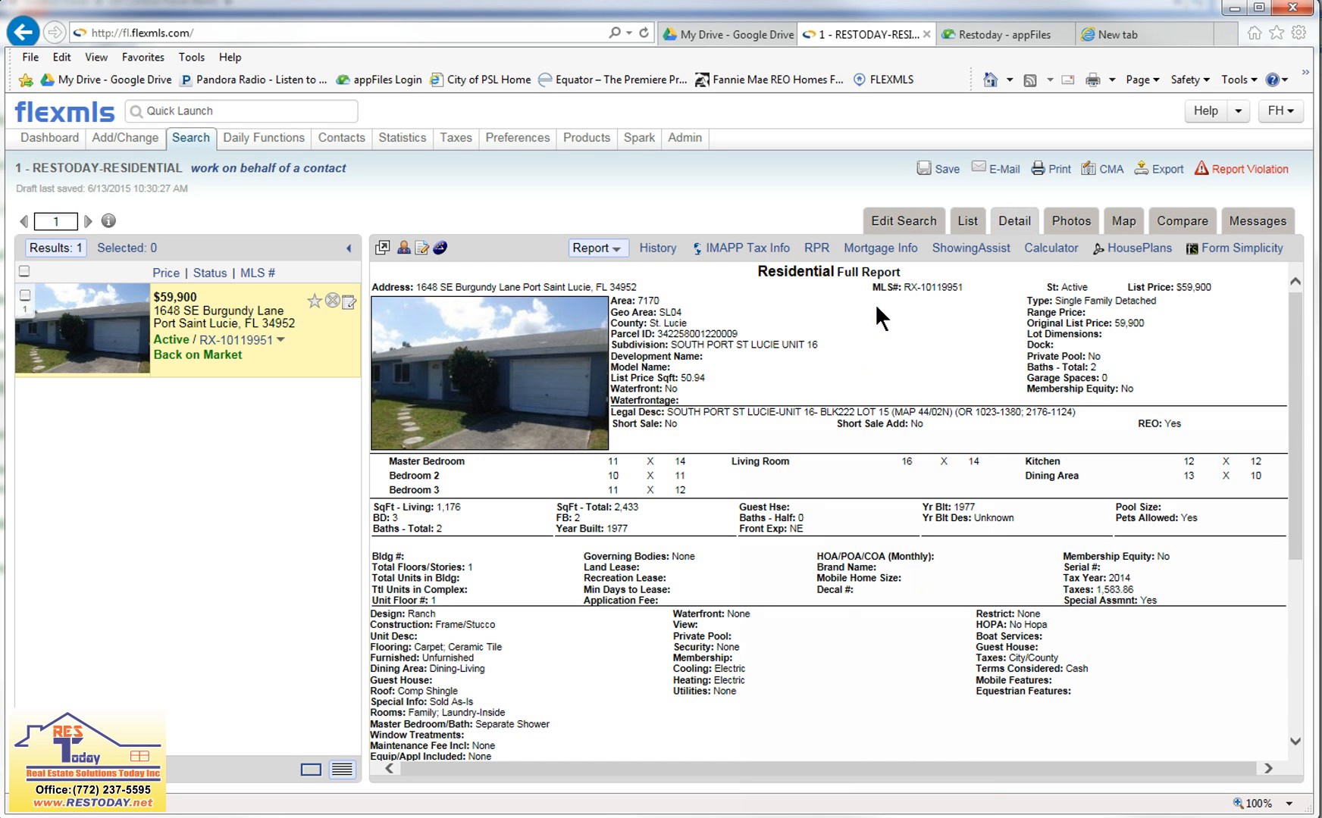
Return to the search criteria and add Pending, Backup and Contingent to the Active status filter.
{"action": "left_click", "coordinate": [902, 220]}
{"action": "scroll", "coordinate": [118, 611], "scroll_direction": "down", "scroll_amount": 4}
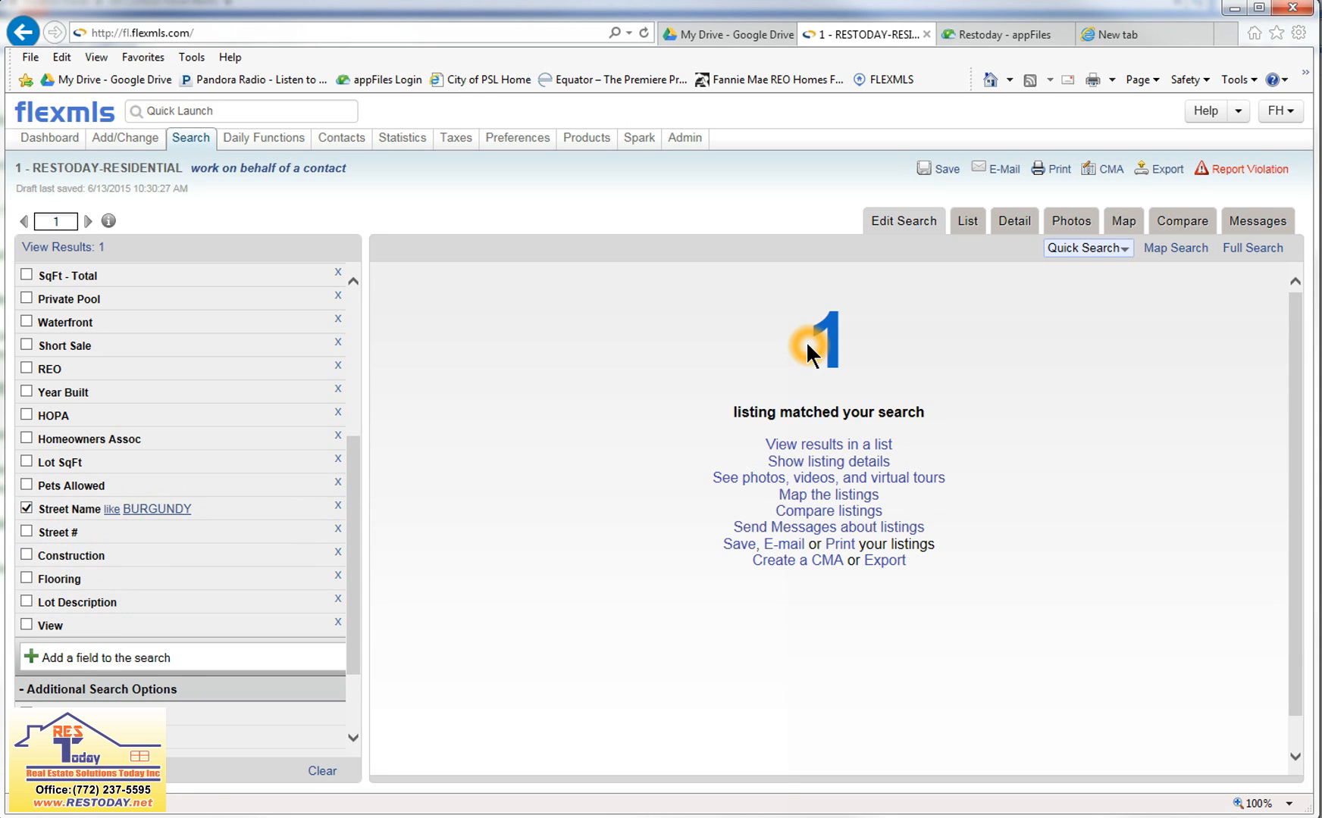
{"action": "scroll", "coordinate": [236, 439], "scroll_direction": "up", "scroll_amount": 4}
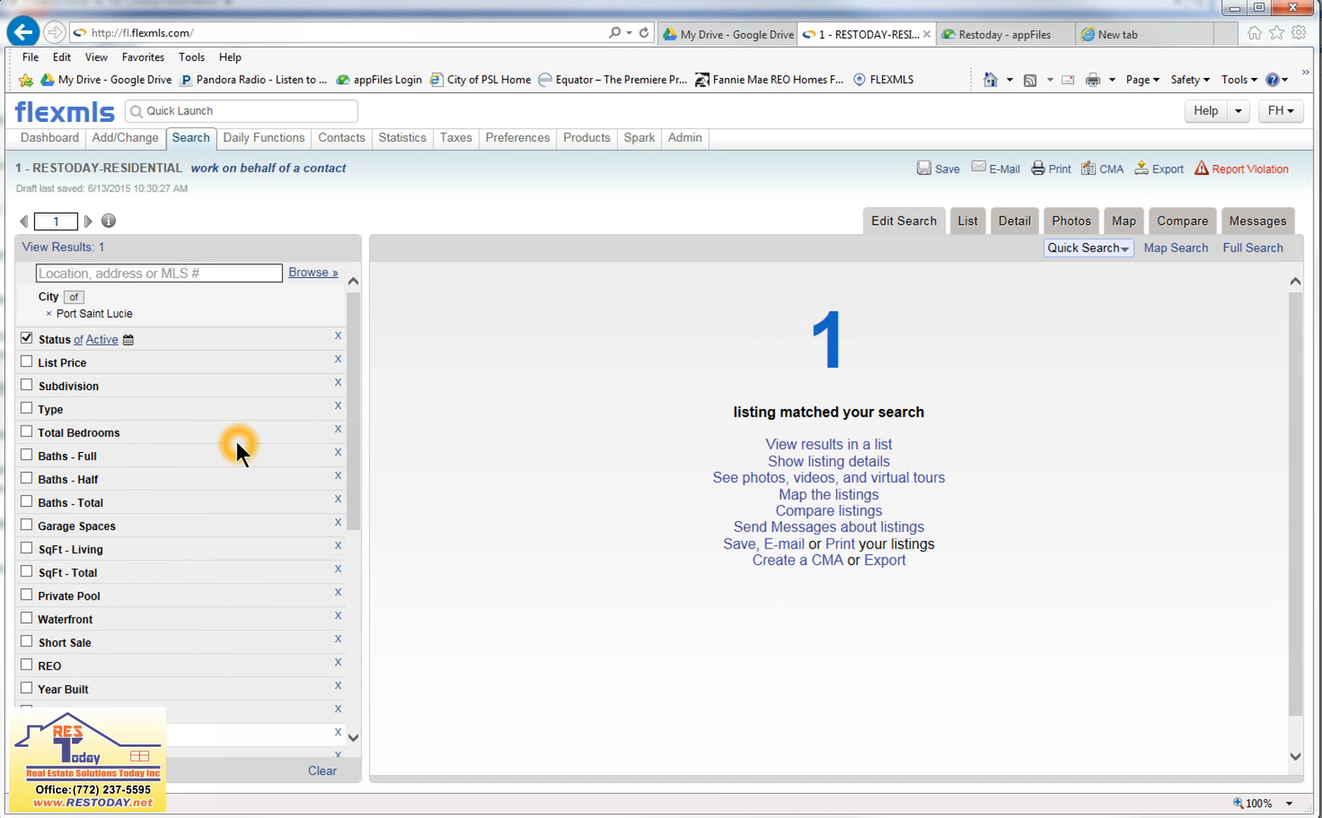
{"action": "left_click", "coordinate": [179, 346]}
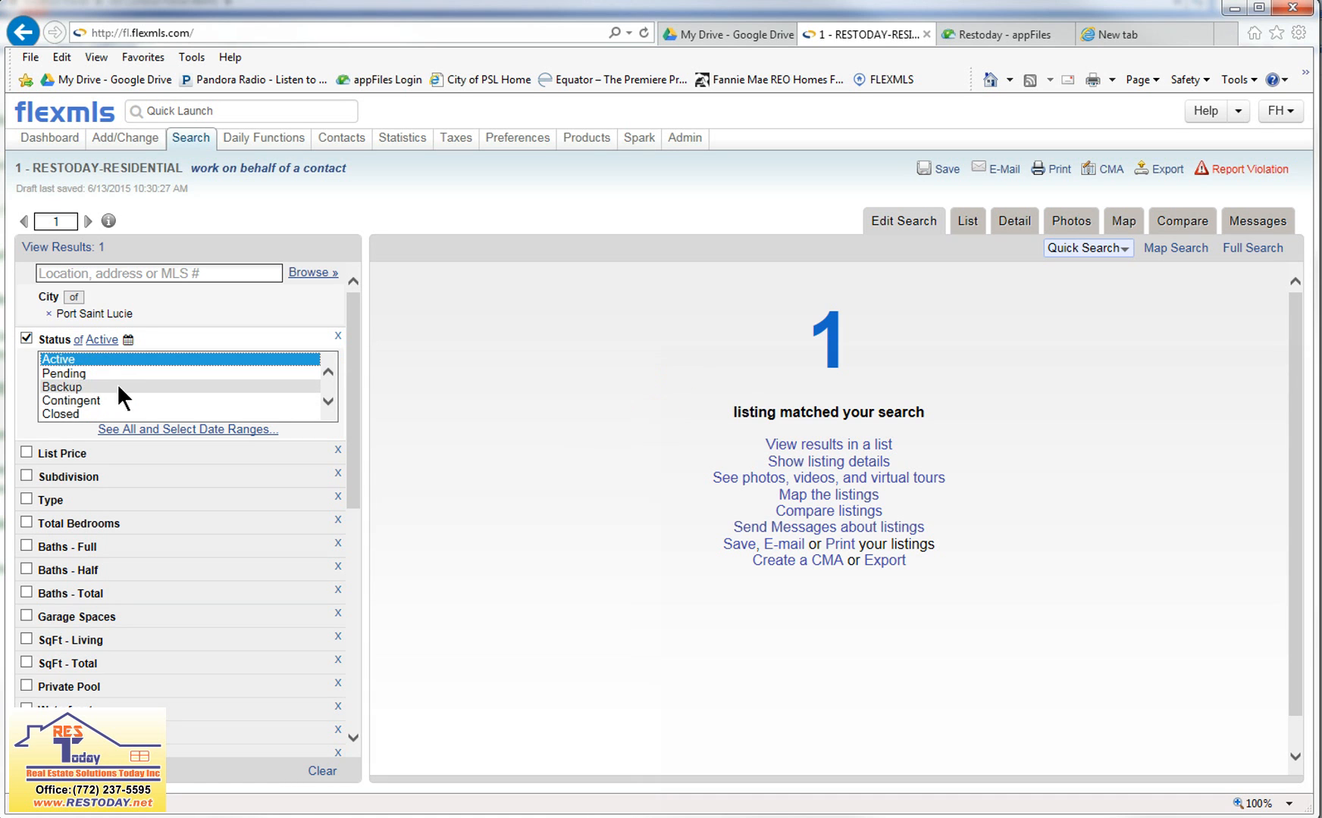
{"action": "left_click", "coordinate": [69, 373], "text": "ctrl"}
{"action": "left_click", "coordinate": [69, 385], "text": "ctrl"}
{"action": "left_click", "coordinate": [70, 397], "text": "ctrl"}
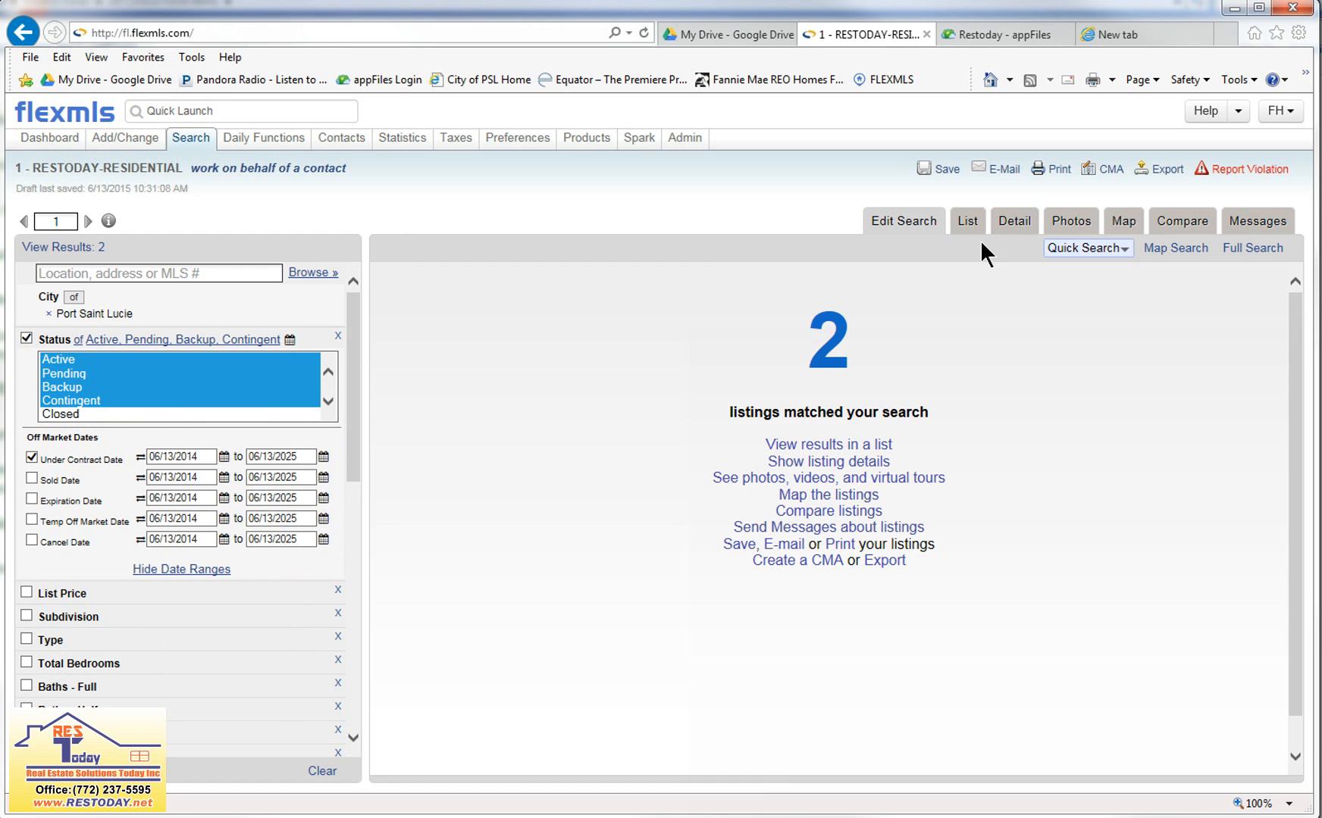
Open the detail view of the matching listings and examine their addresses, statuses and the full report.
{"action": "left_click", "coordinate": [1017, 225]}
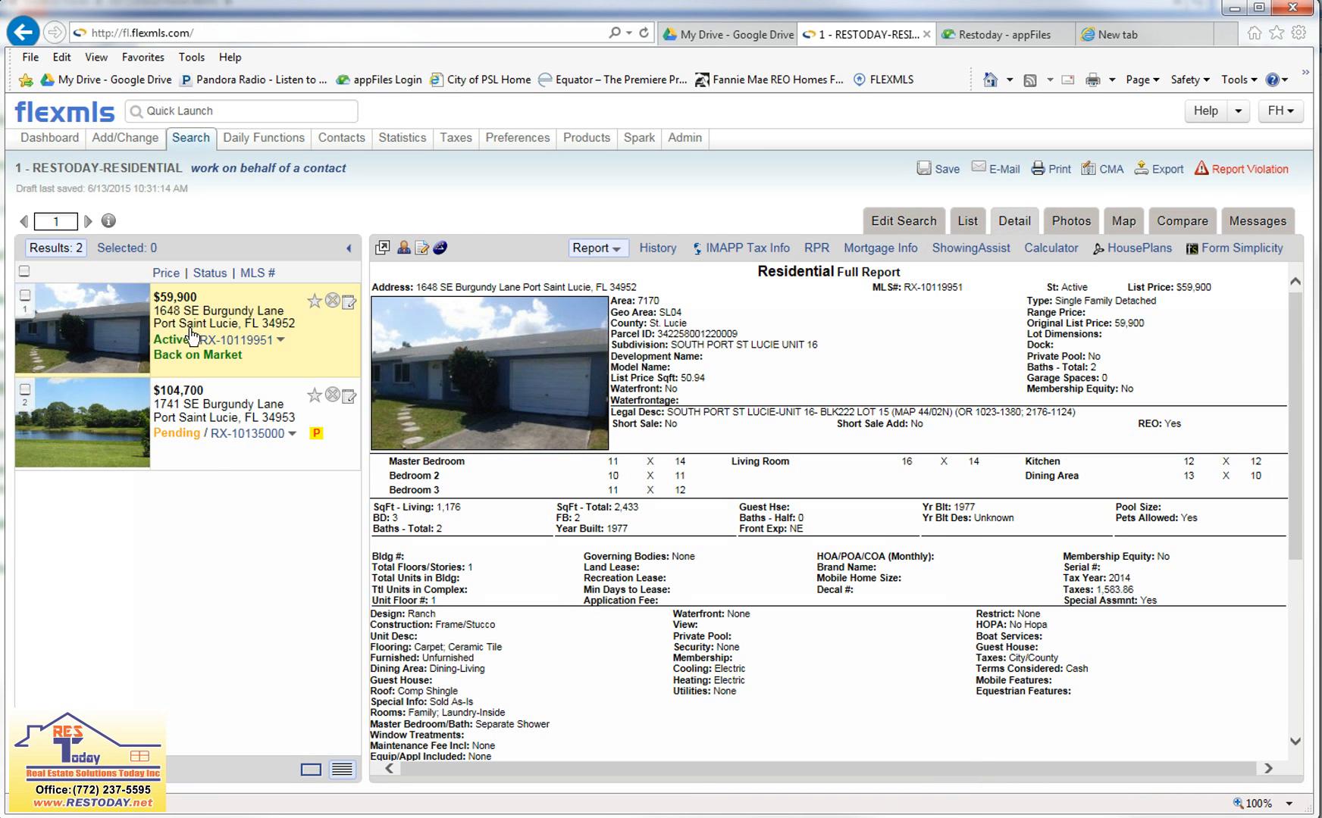
{"action": "left_click", "coordinate": [230, 316]}
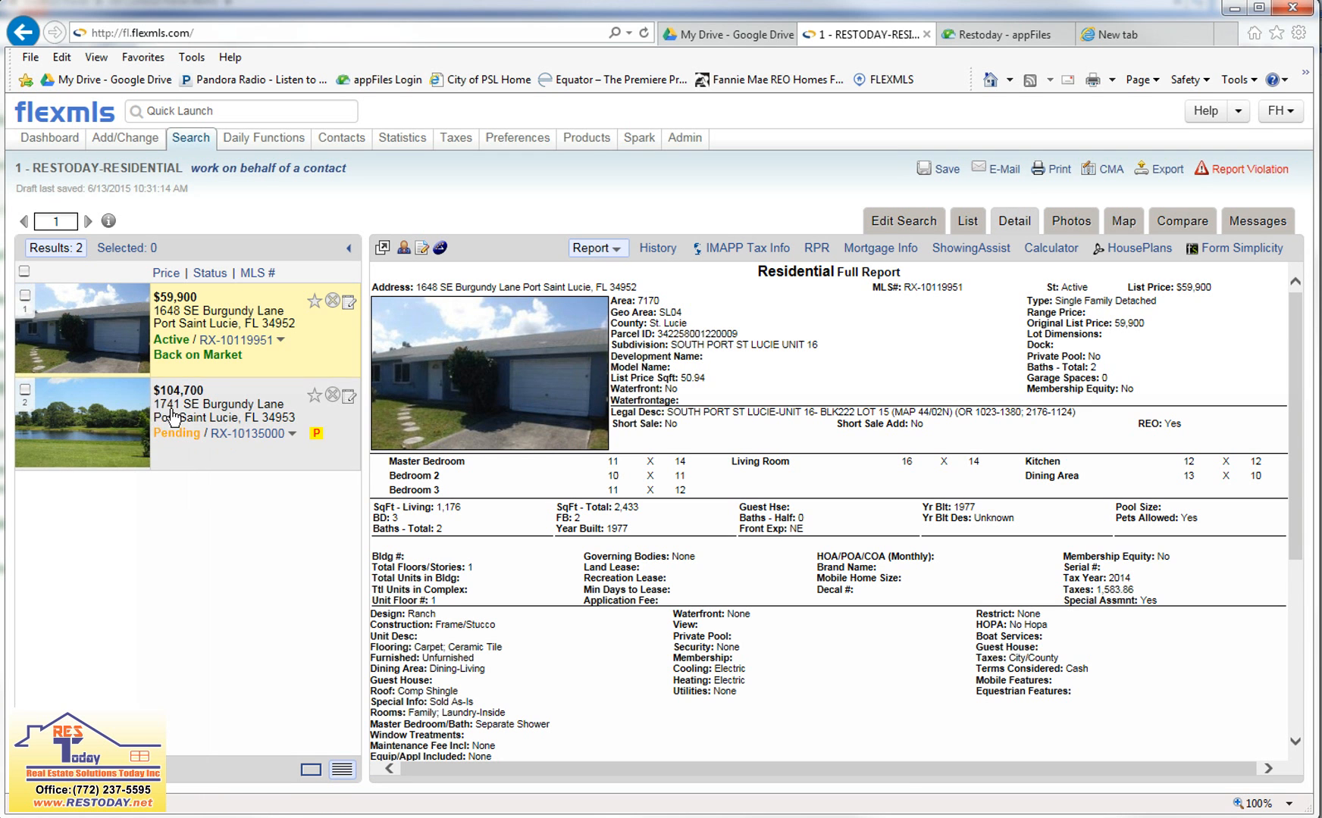
{"action": "left_click", "coordinate": [169, 342]}
{"action": "left_click", "coordinate": [607, 457]}
{"action": "left_click", "coordinate": [187, 457]}
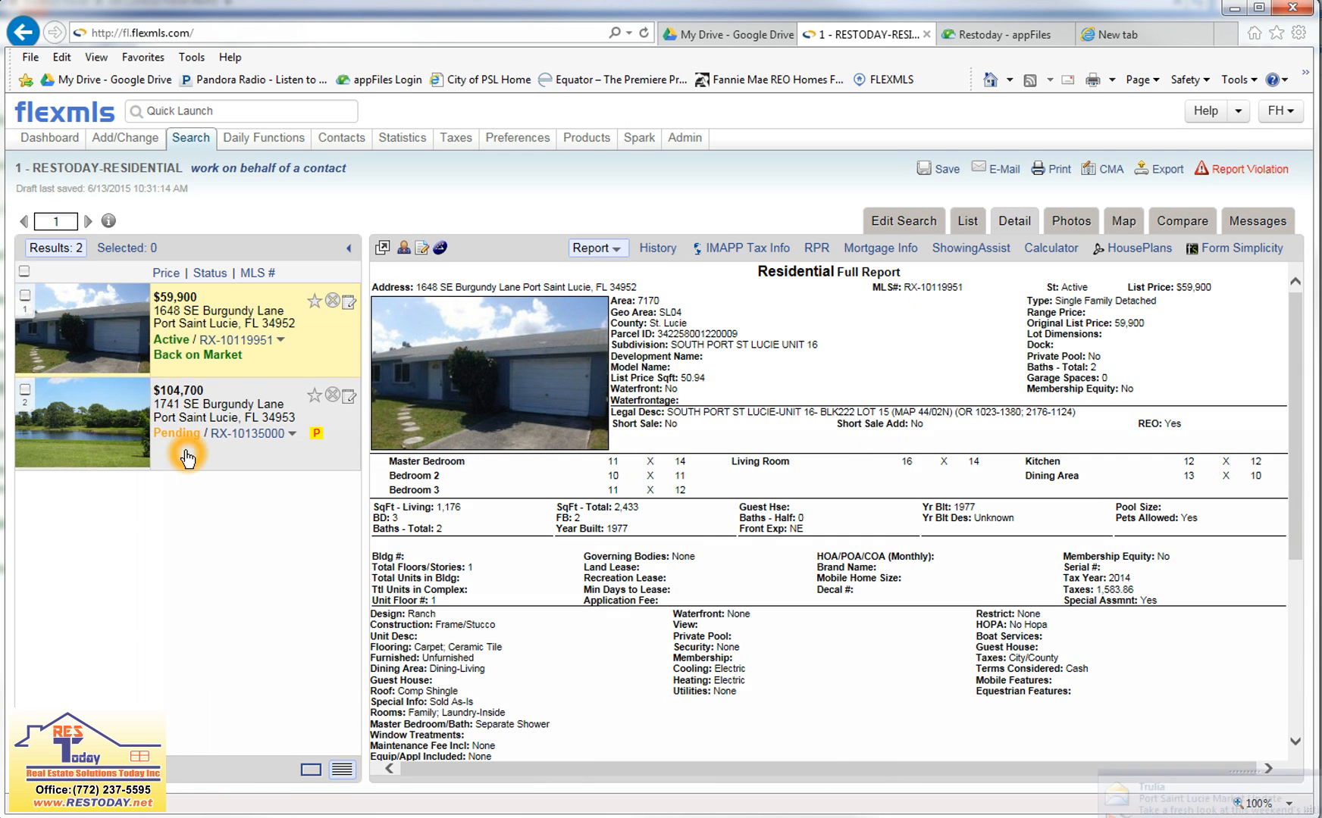
{"action": "left_click", "coordinate": [464, 369]}
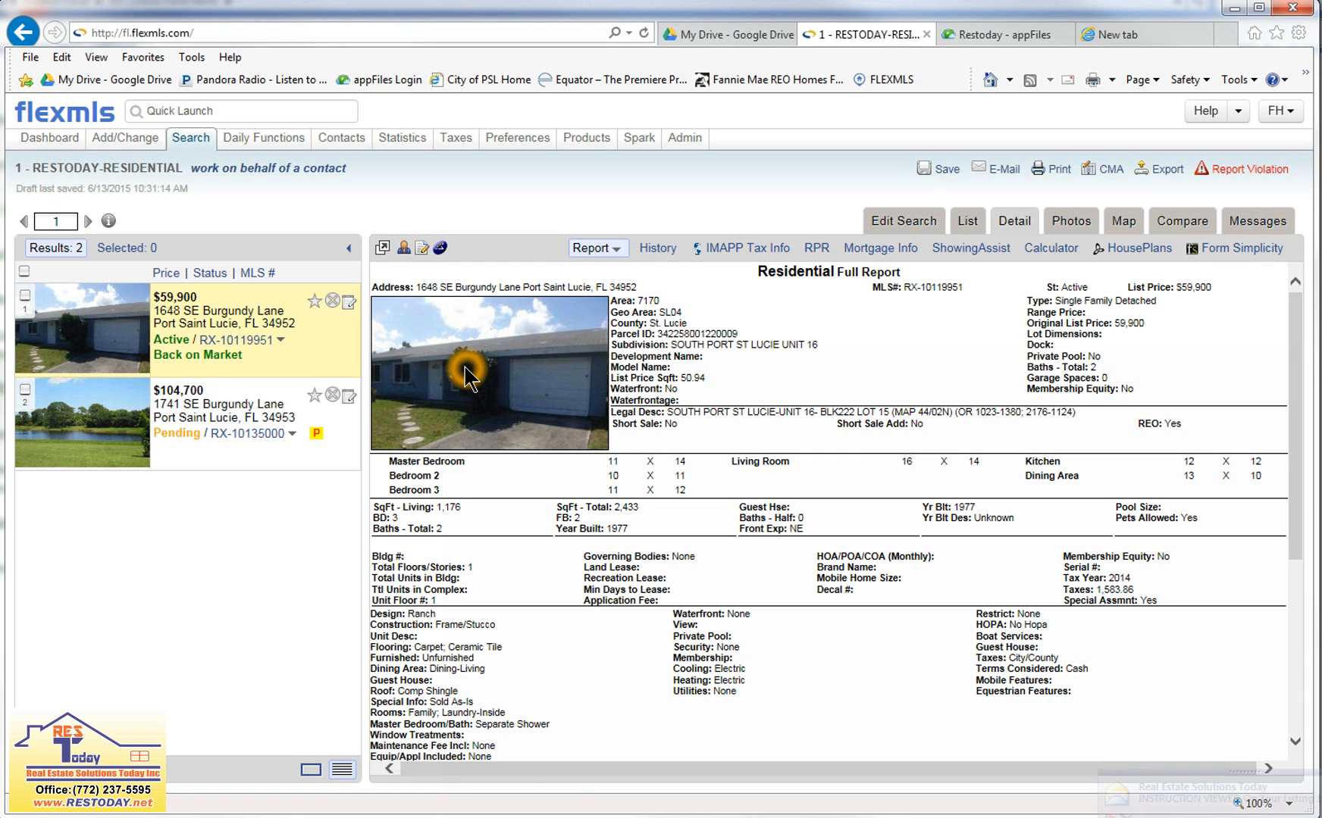
{"action": "left_click", "coordinate": [697, 521]}
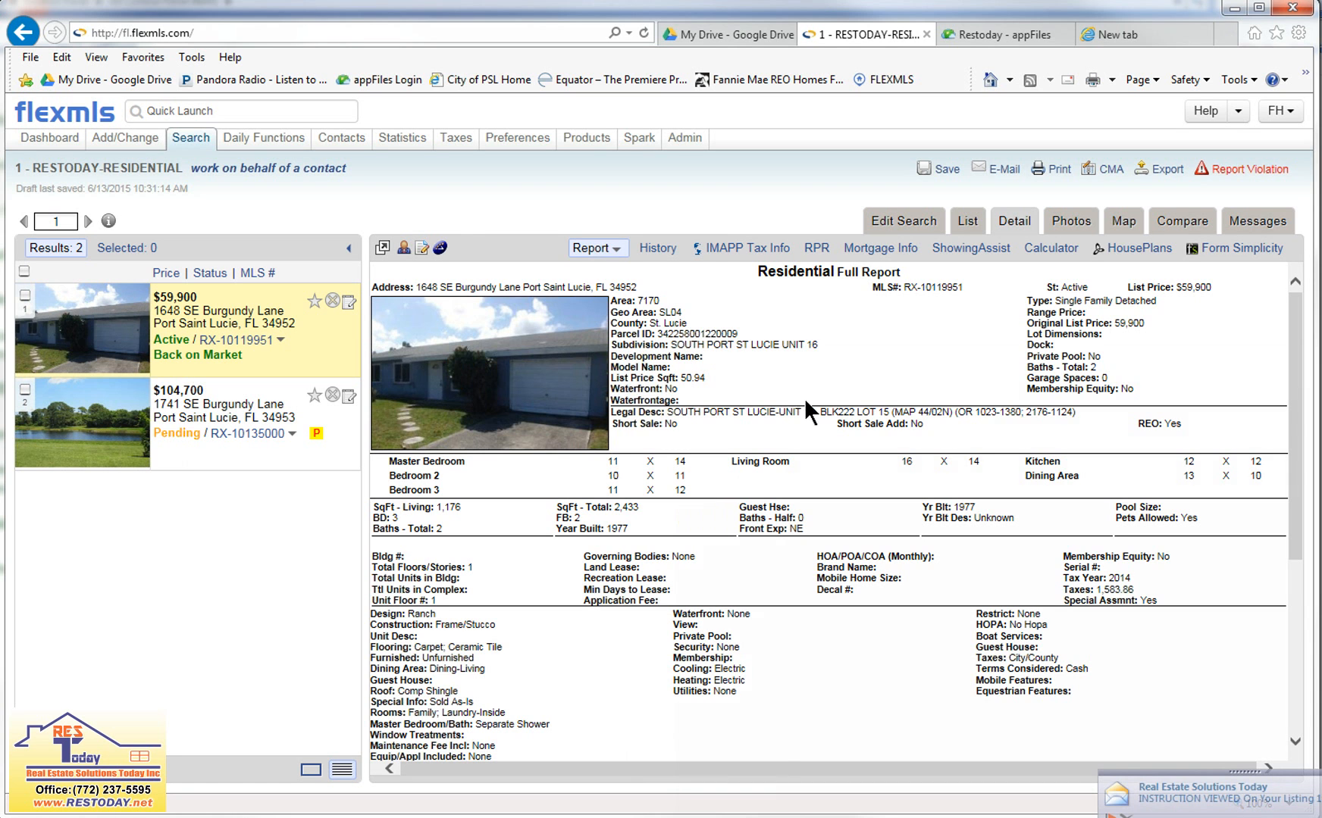
{"action": "left_click", "coordinate": [1083, 492]}
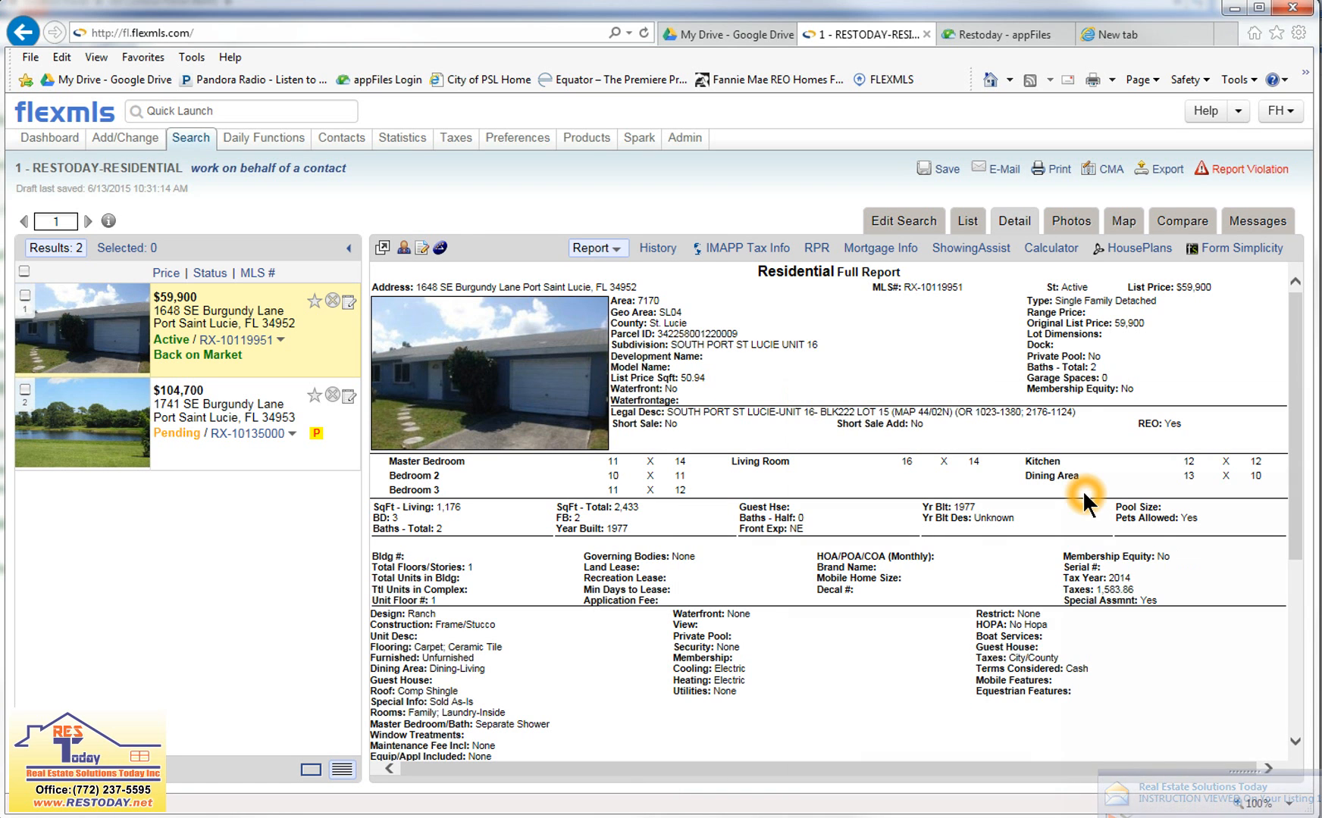
Return to the search criteria, turn off the Street Name filter and clear its value.
{"action": "left_click", "coordinate": [919, 220]}
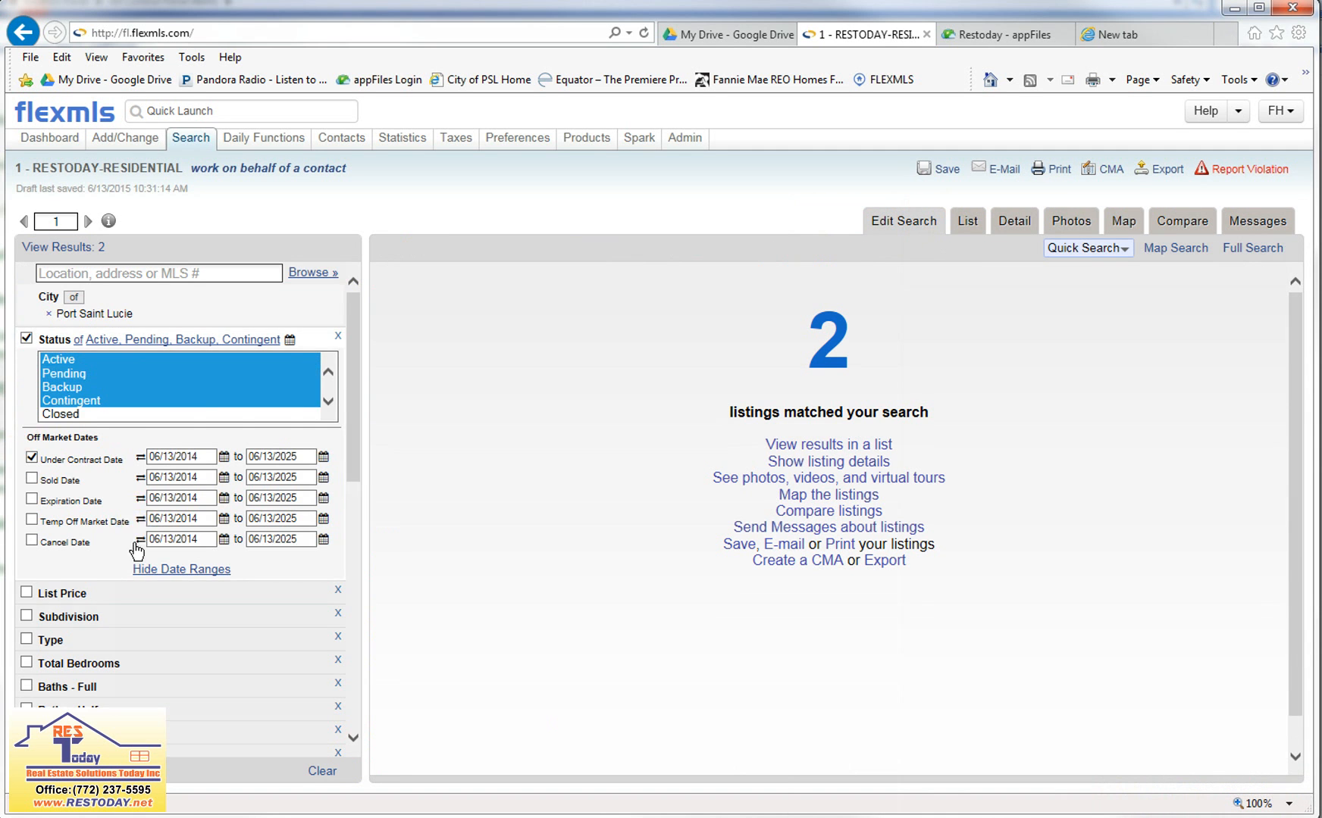
{"action": "scroll", "coordinate": [133, 538], "scroll_direction": "down", "scroll_amount": 10}
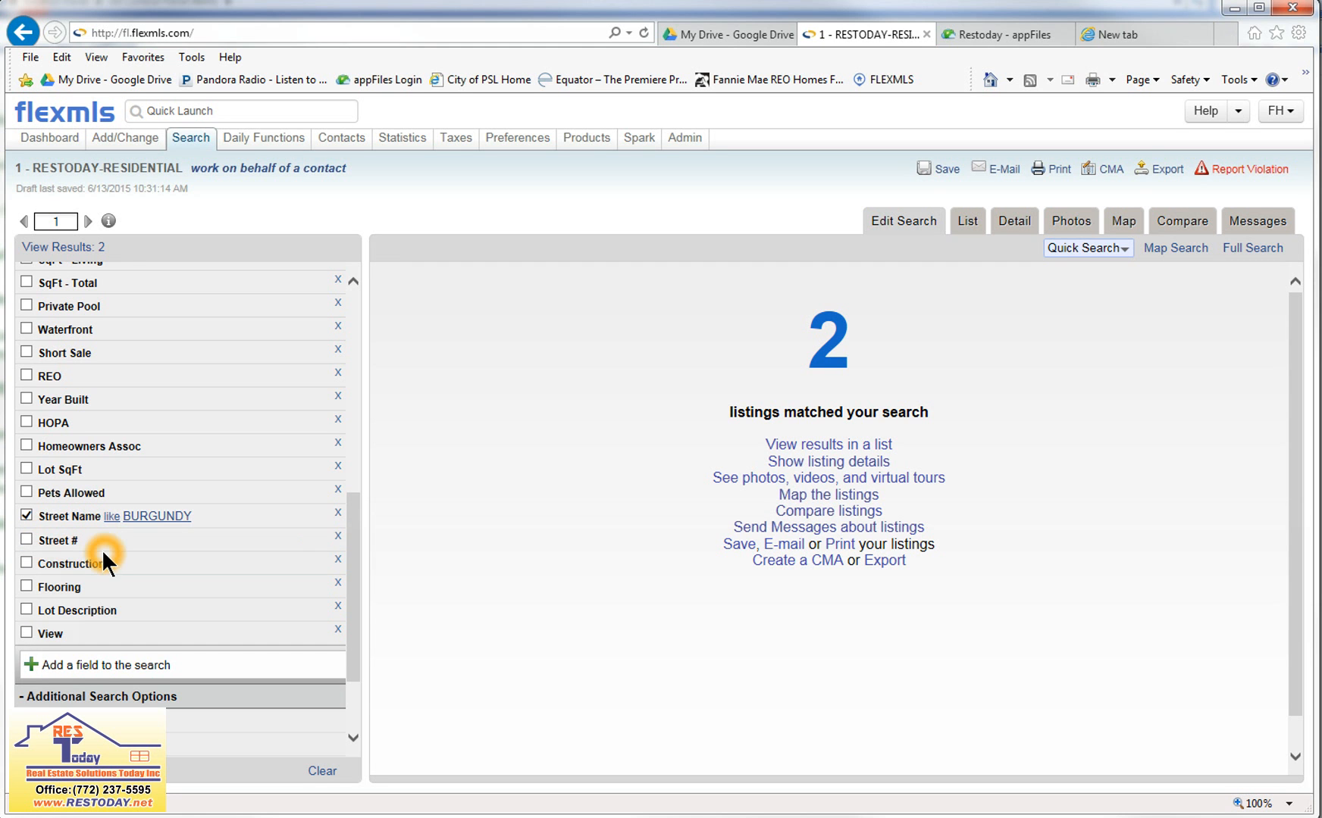
{"action": "scroll", "coordinate": [106, 548], "scroll_direction": "up", "scroll_amount": 8}
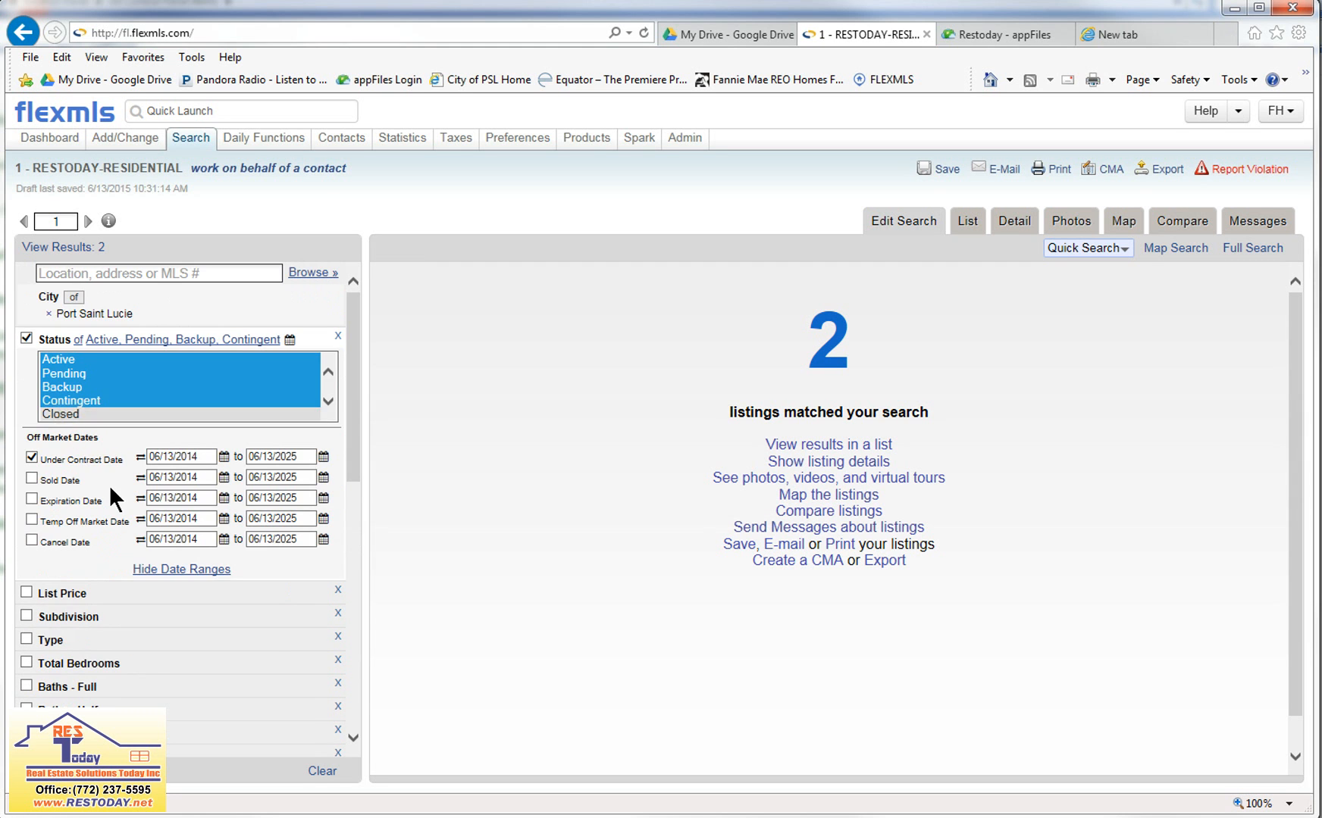
{"action": "scroll", "coordinate": [68, 500], "scroll_direction": "down", "scroll_amount": 8}
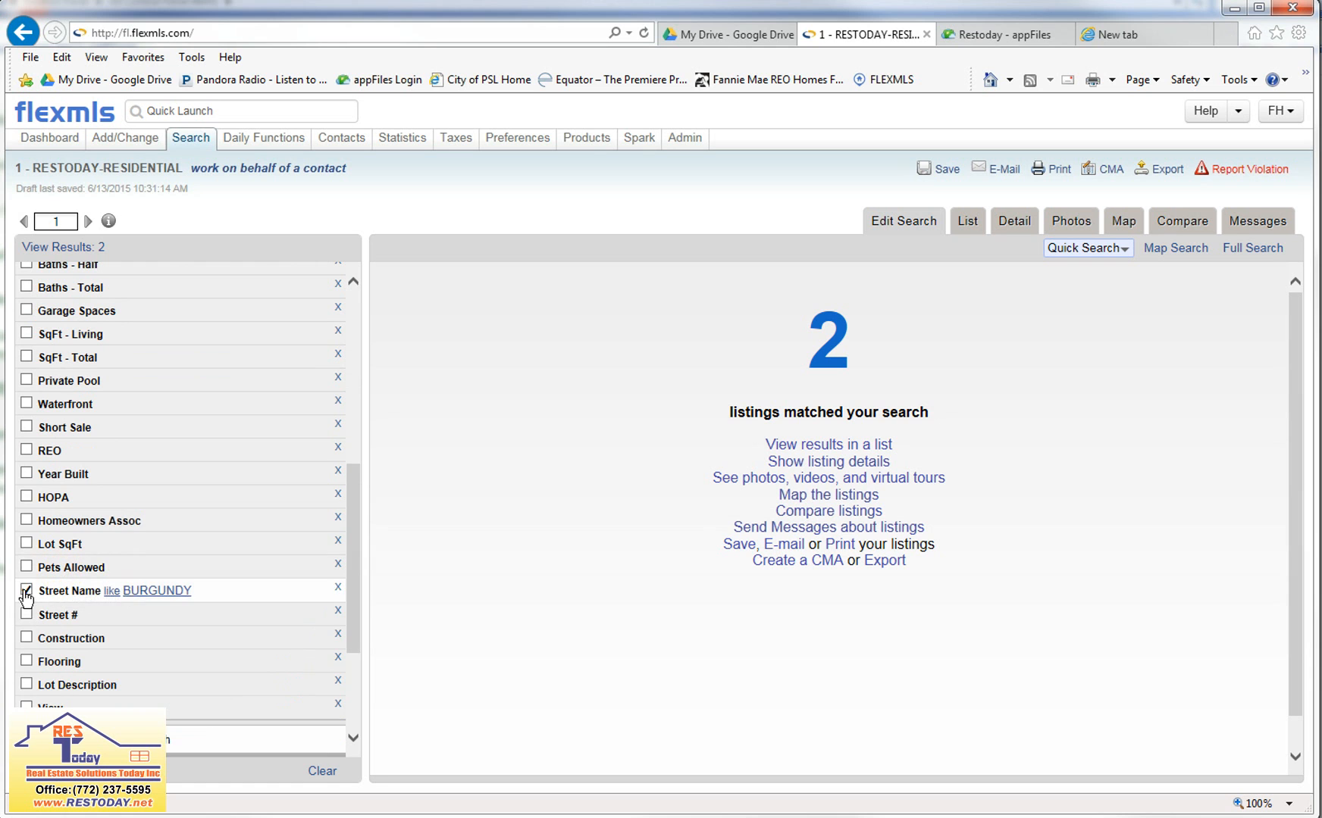
{"action": "left_click", "coordinate": [47, 596]}
{"action": "double_click", "coordinate": [123, 608]}
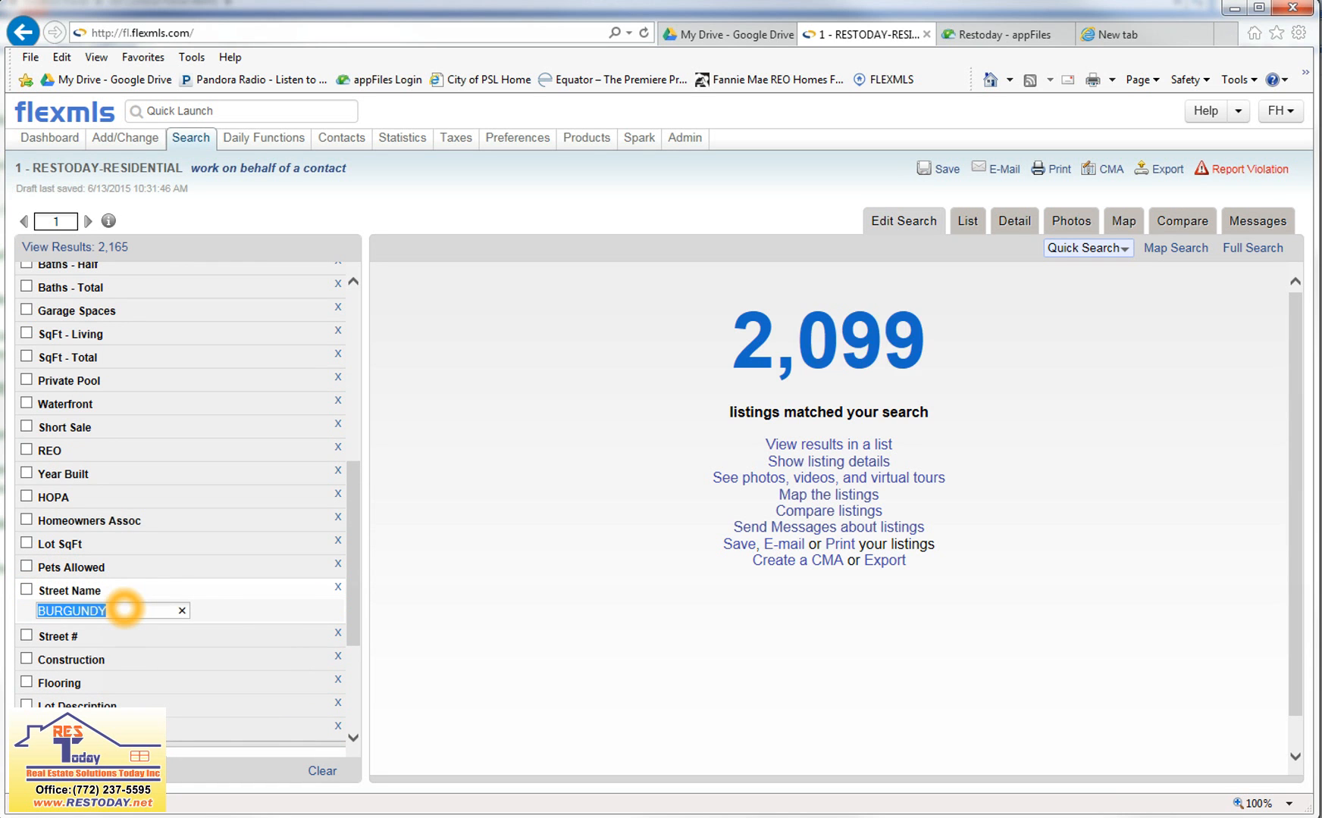
{"action": "key", "text": "BackSpace"}
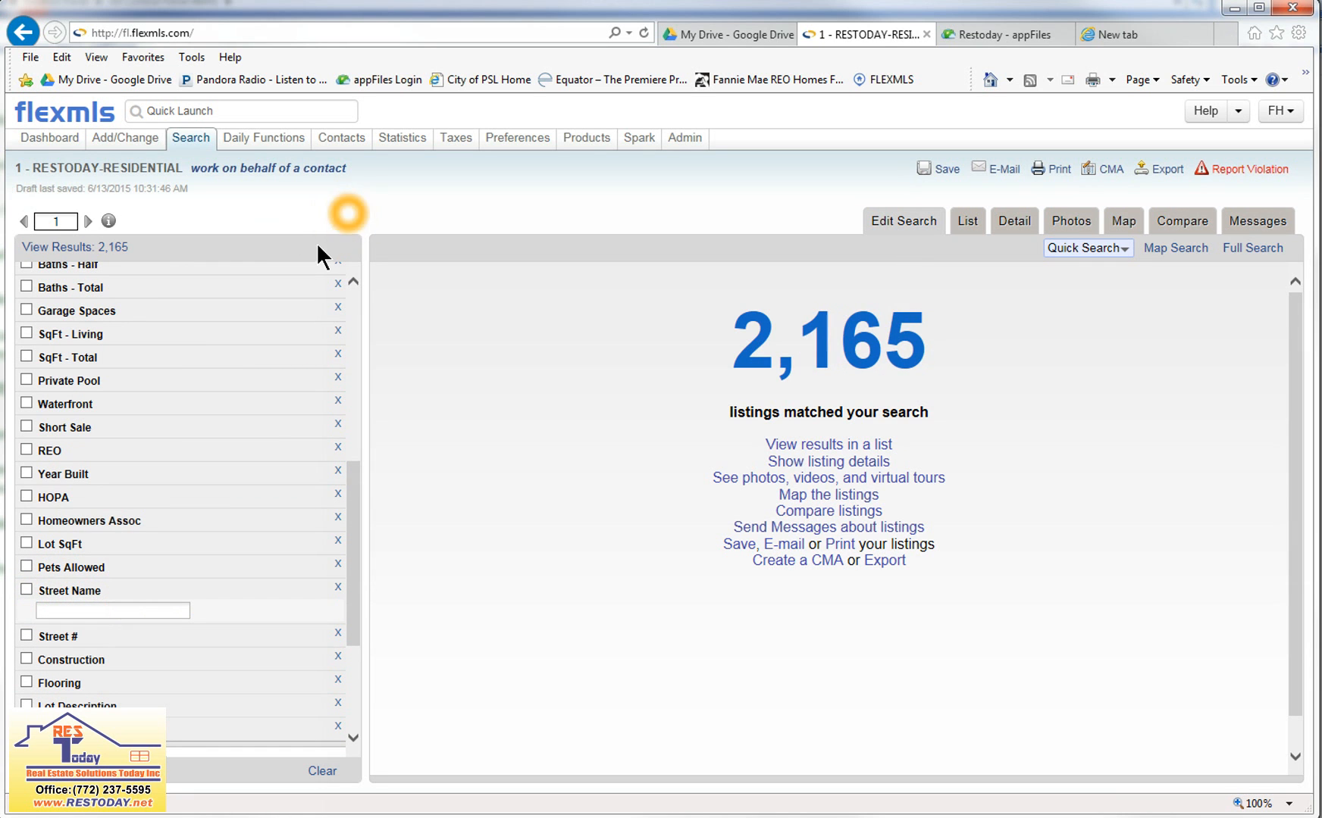
Set the Status filter to Active only and remove the Port Saint Lucie city filter.
{"action": "left_click_drag", "start_coordinate": [354, 509], "coordinate": [334, 226]}
{"action": "left_click", "coordinate": [80, 395]}
{"action": "left_click", "coordinate": [65, 364]}
{"action": "left_click", "coordinate": [436, 219]}
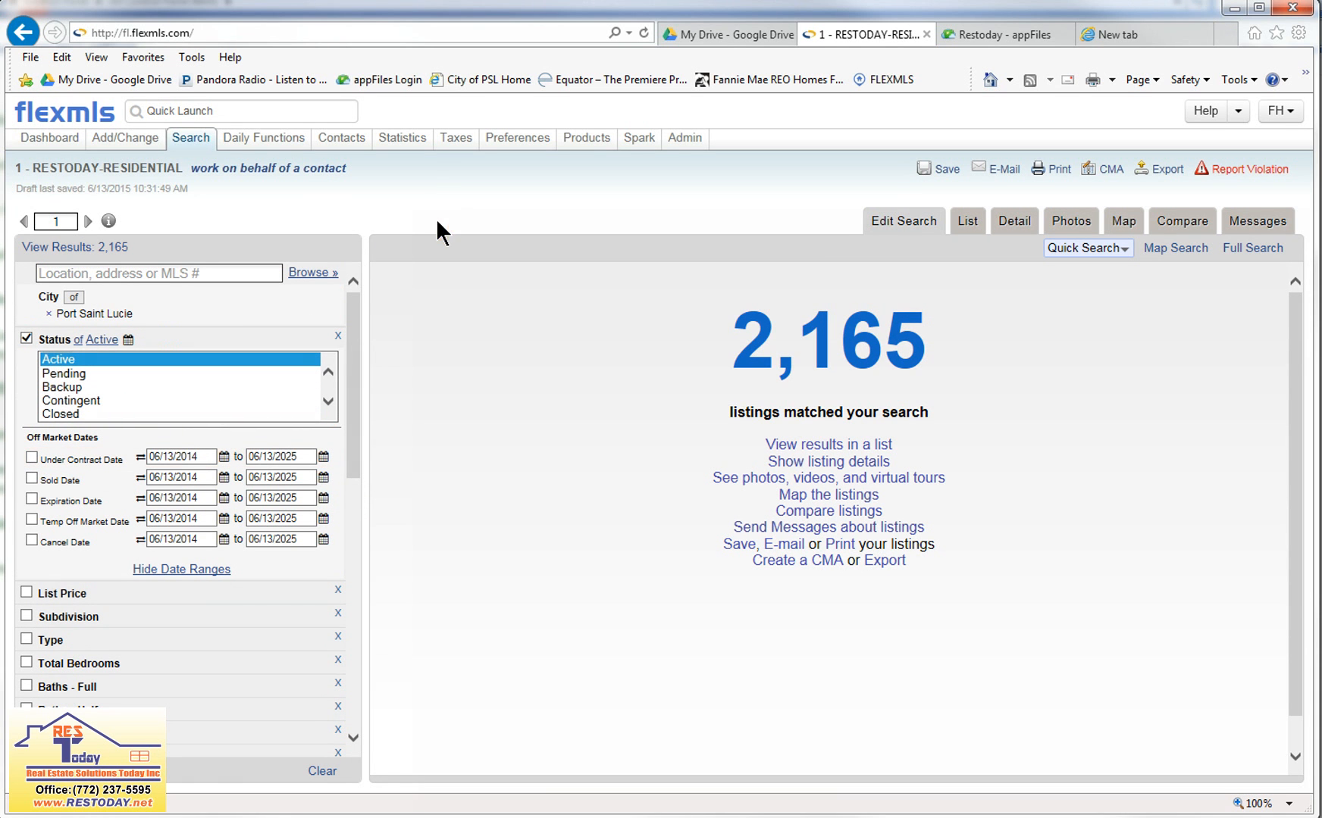
{"action": "left_click", "coordinate": [436, 217]}
{"action": "left_click", "coordinate": [436, 217]}
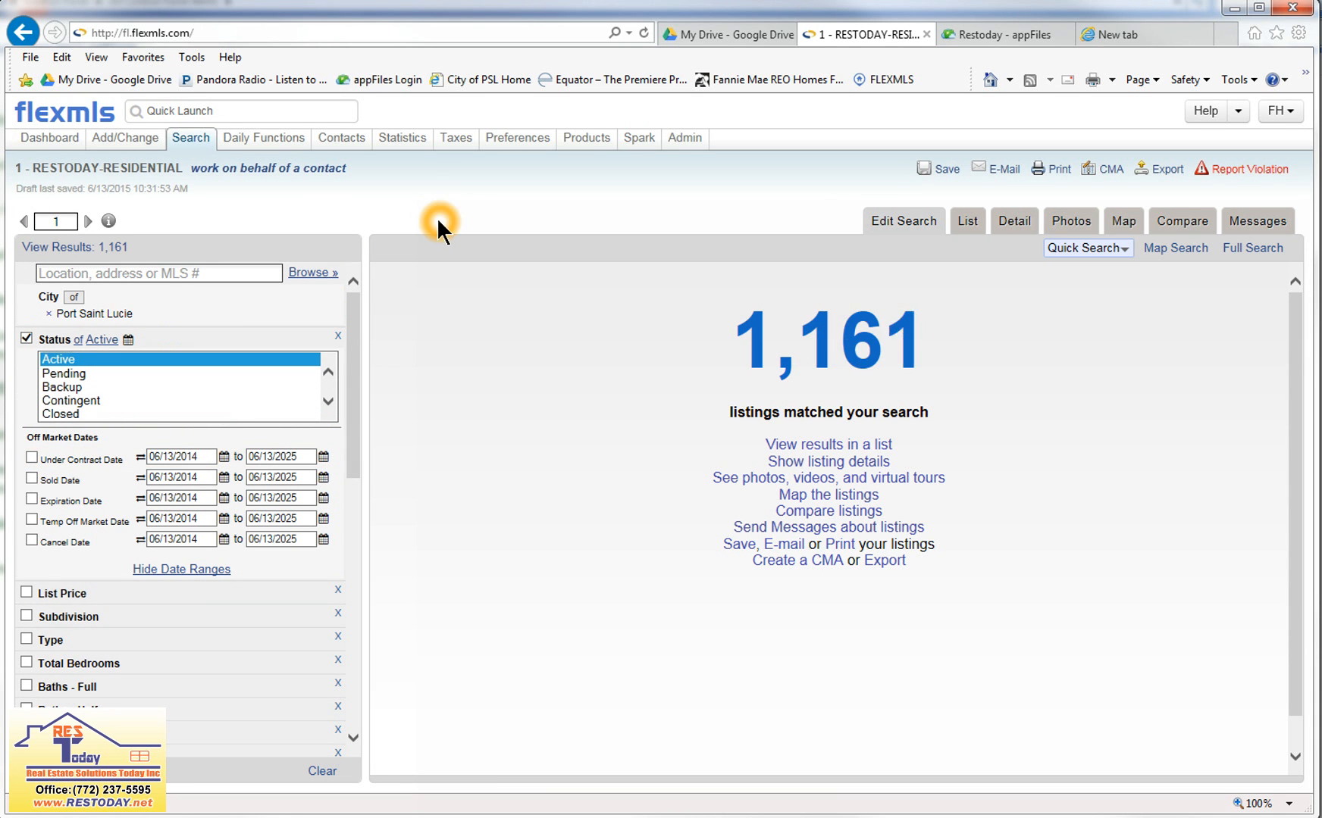
{"action": "left_click", "coordinate": [49, 313]}
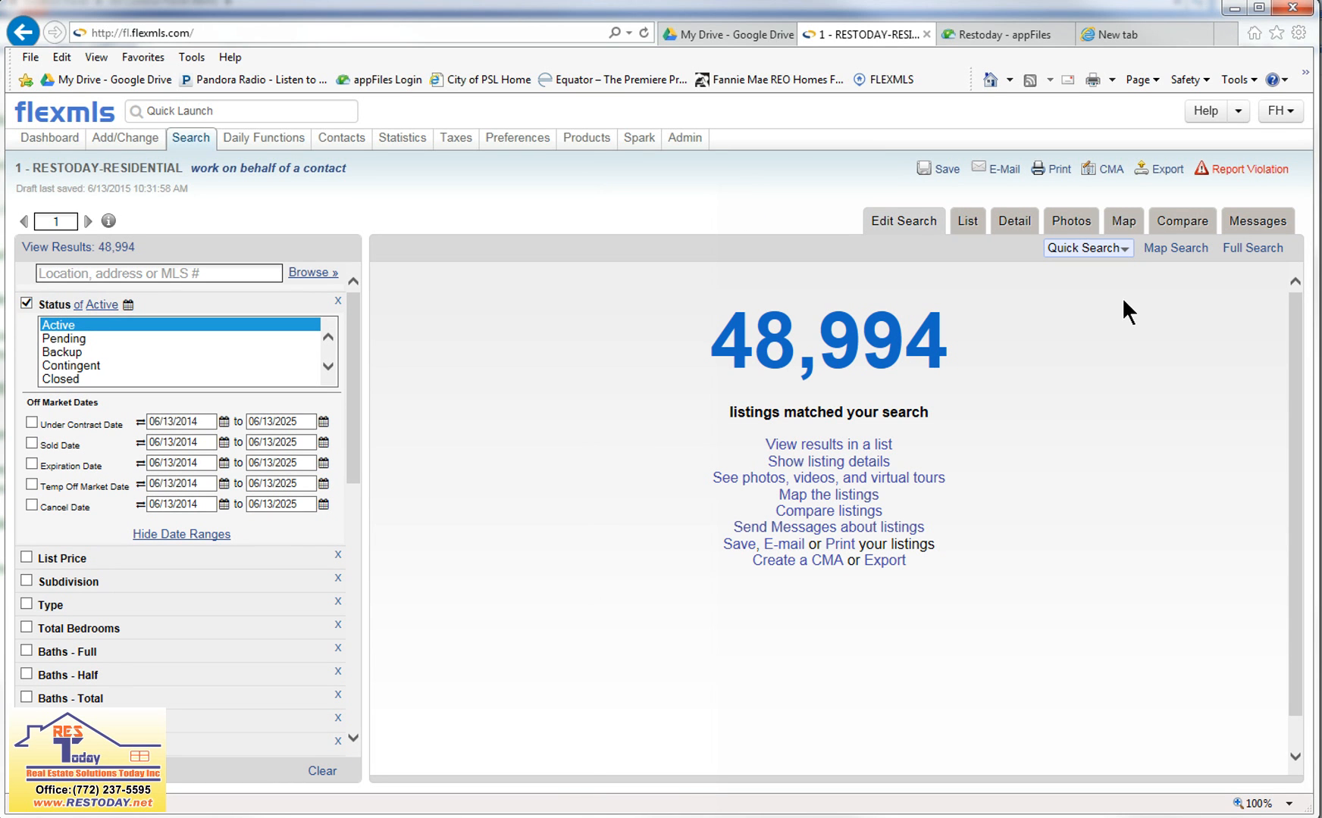
Try to locate the property's street address on the search map using the city PORT ST LUCIE and state FL, without a ZIP code.
{"action": "left_click", "coordinate": [1173, 251]}
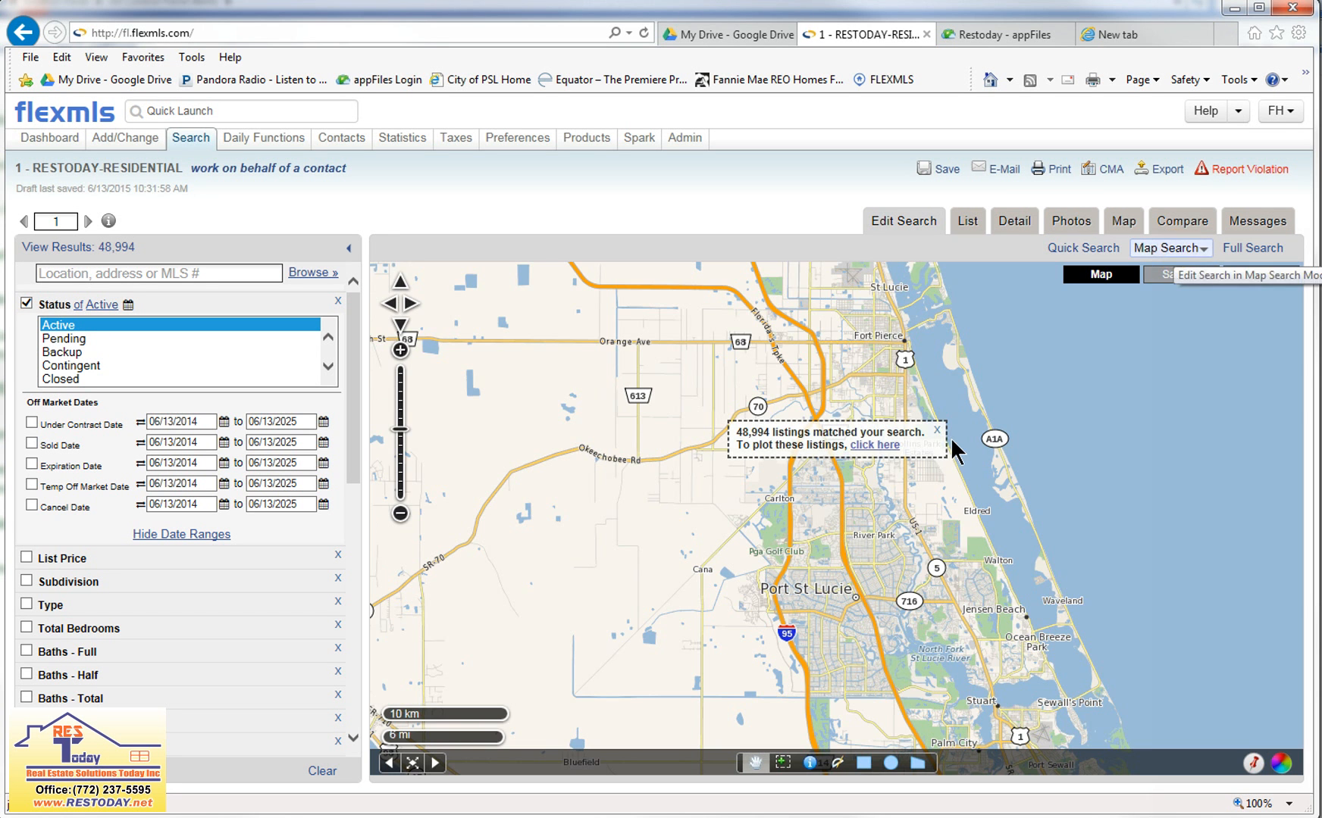
{"action": "left_click", "coordinate": [940, 436]}
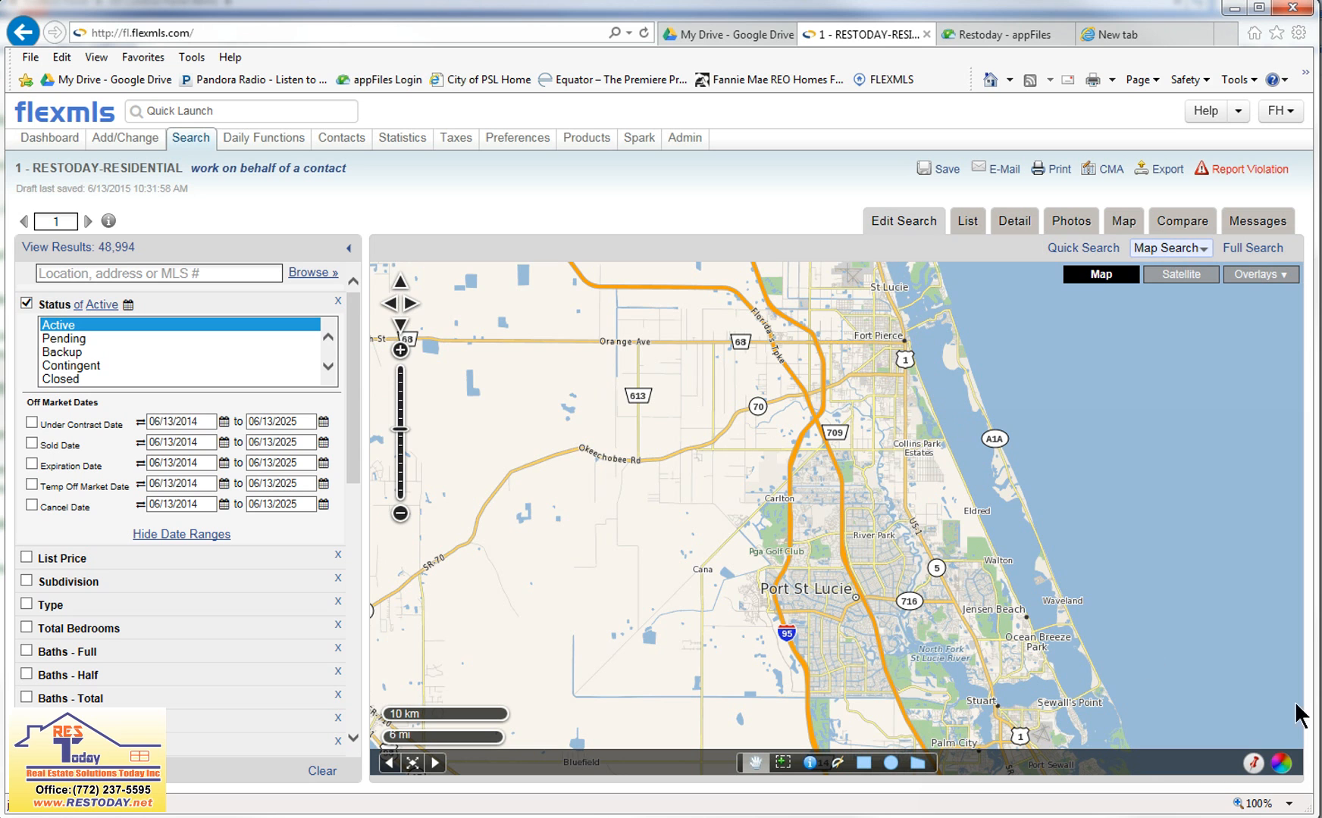
{"action": "left_click", "coordinate": [1254, 770]}
{"action": "left_click", "coordinate": [496, 383]}
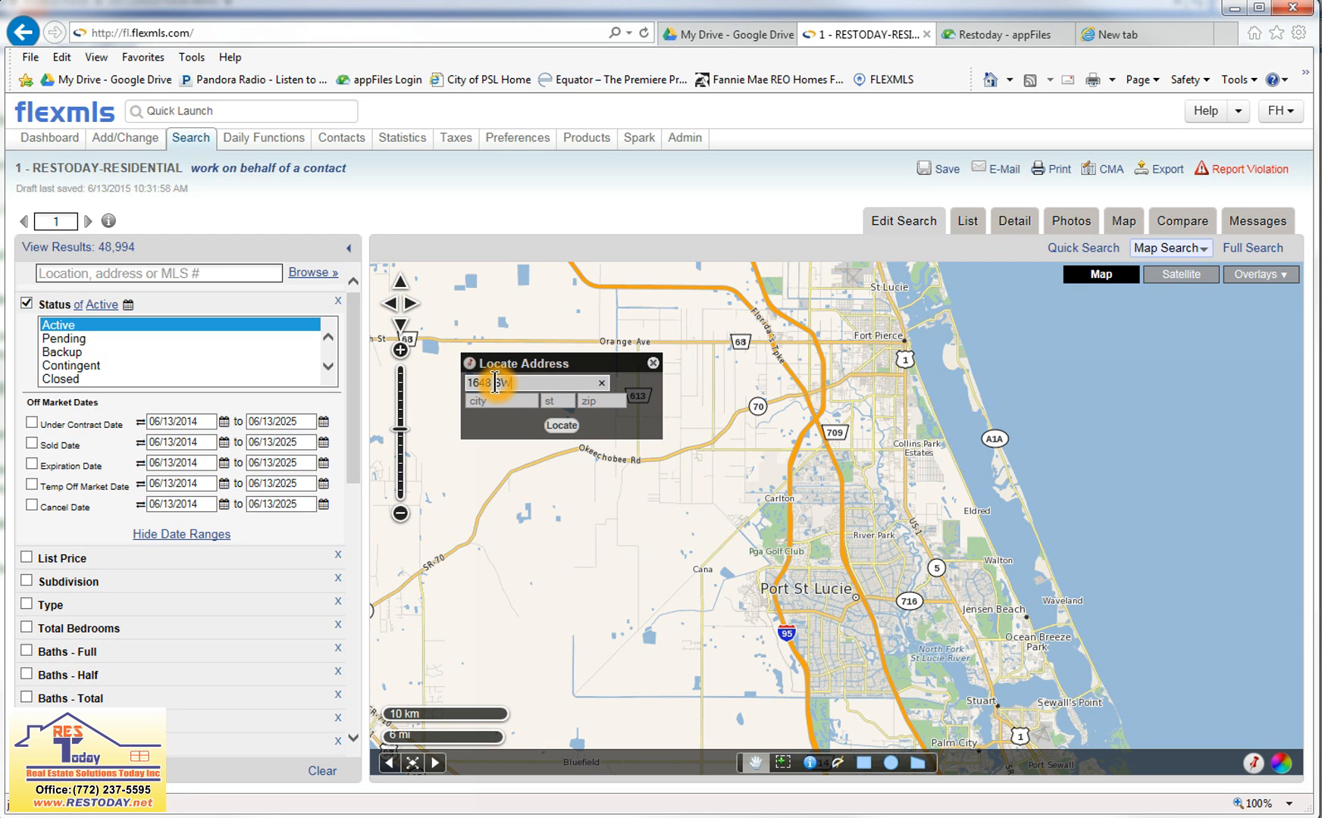
{"action": "key", "text": "Tab"}
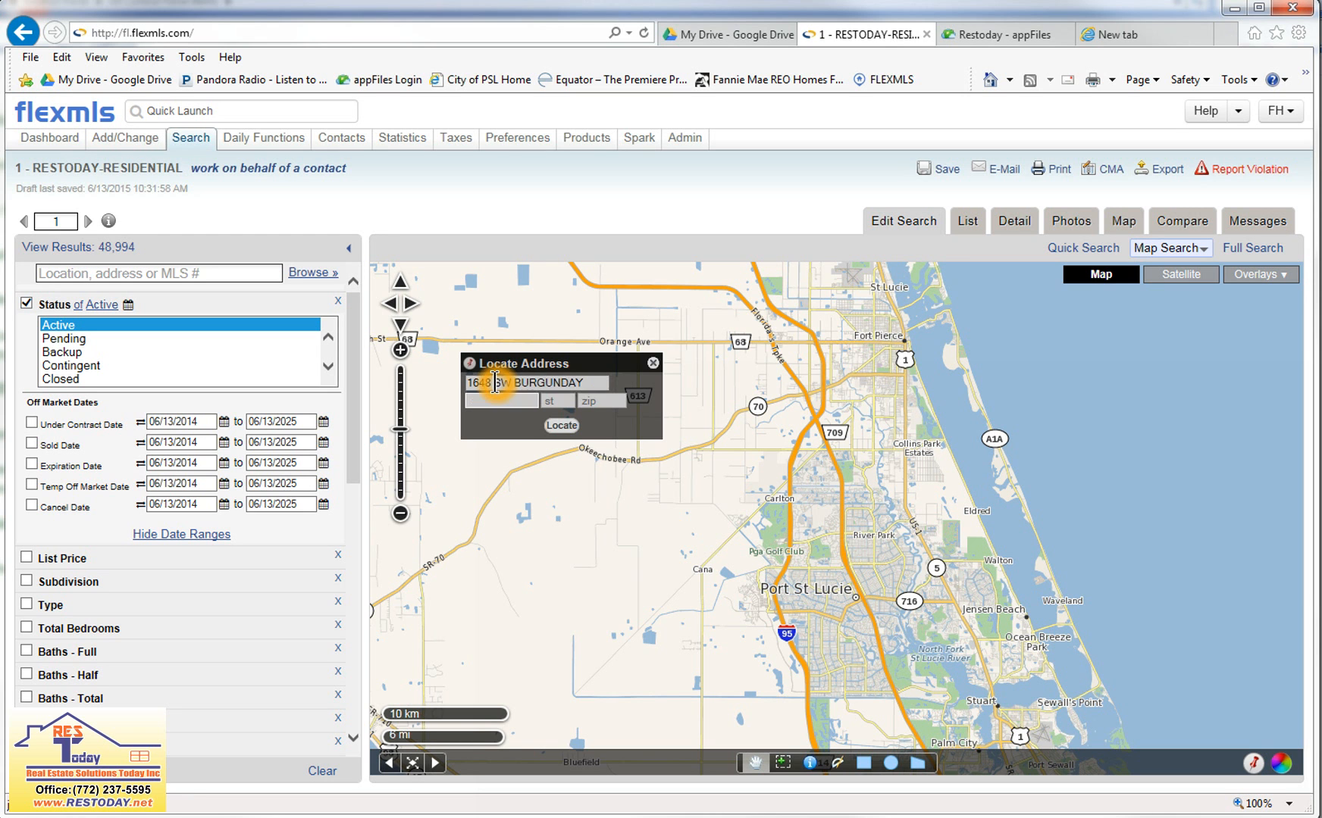
{"action": "type", "text": "PORT ST LUCIE"}
{"action": "key", "text": "Tab"}
{"action": "type", "text": "FL"}
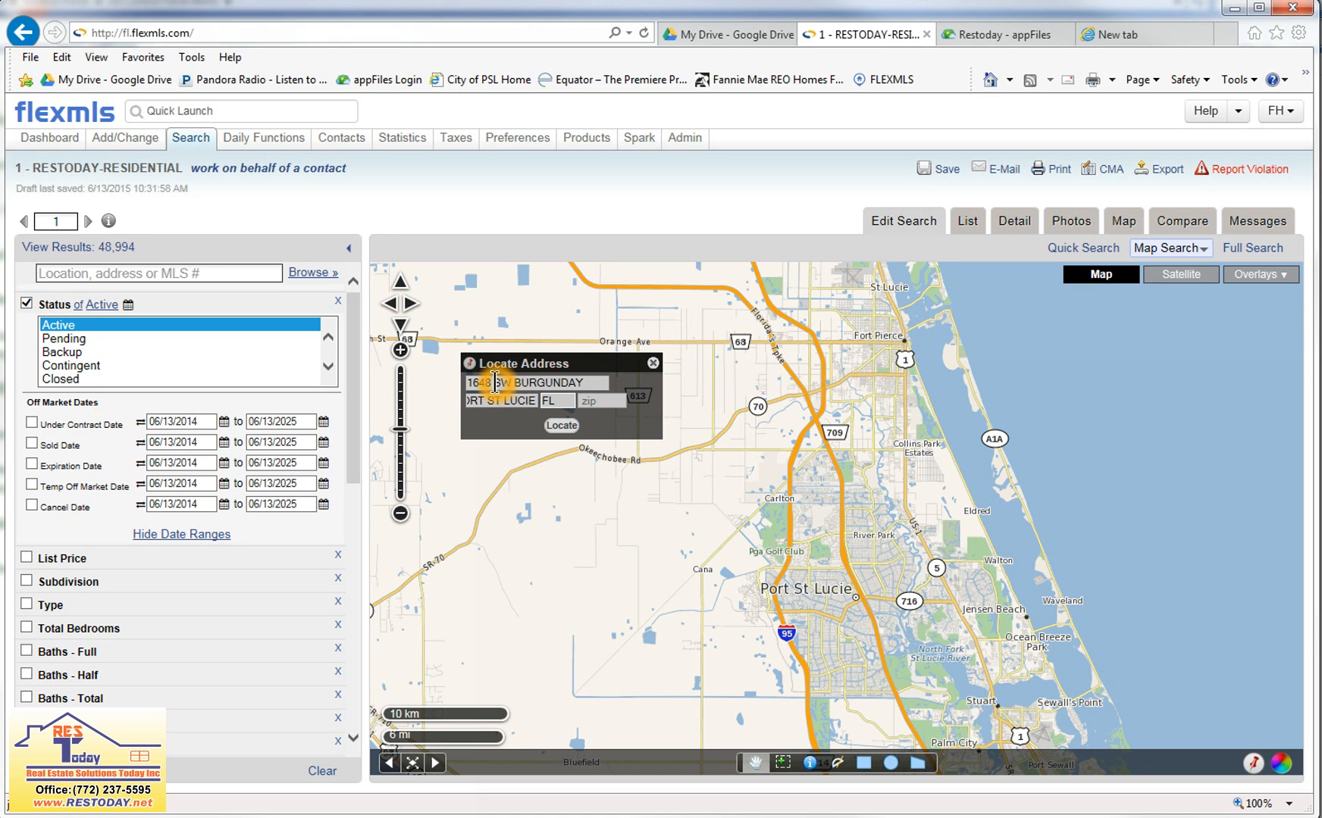
{"action": "left_click", "coordinate": [560, 427]}
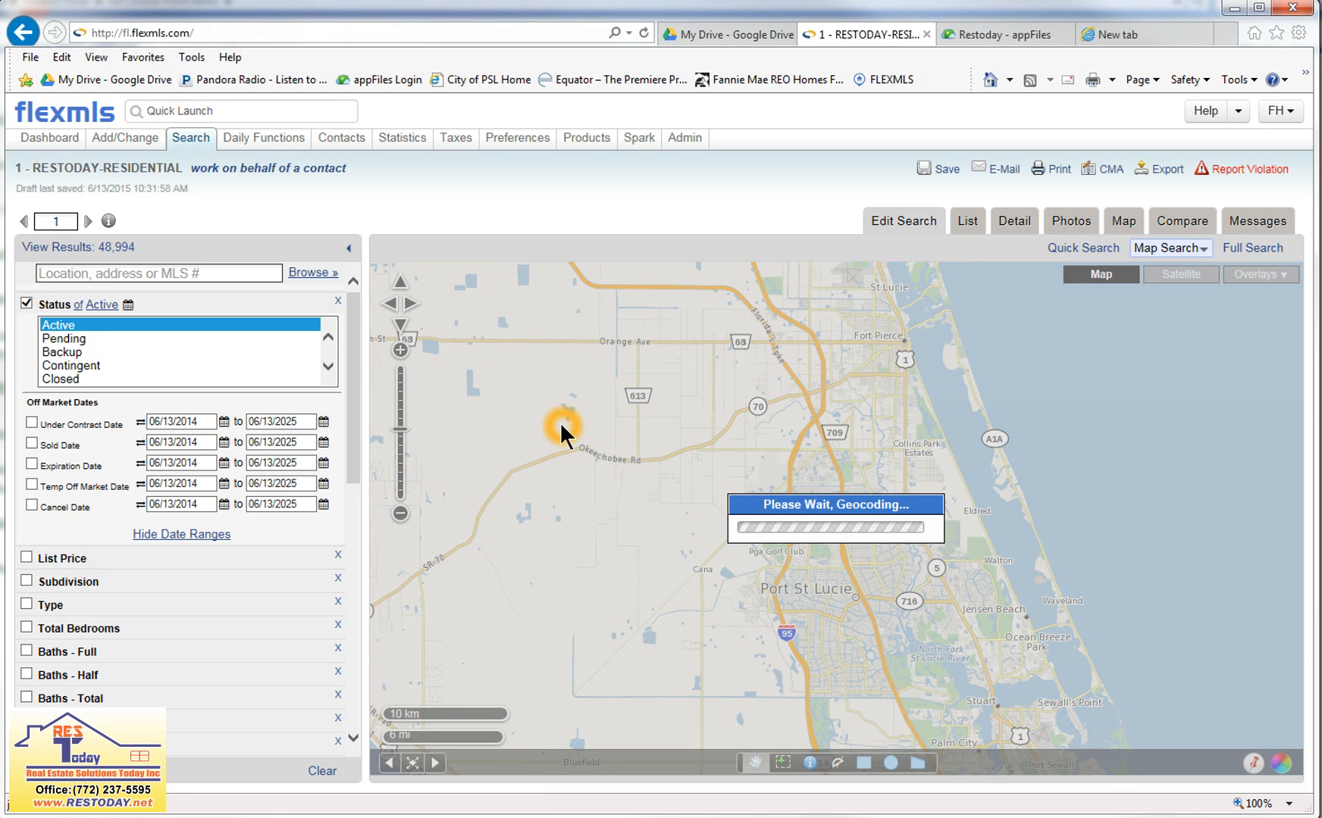
{"action": "left_click", "coordinate": [1141, 504]}
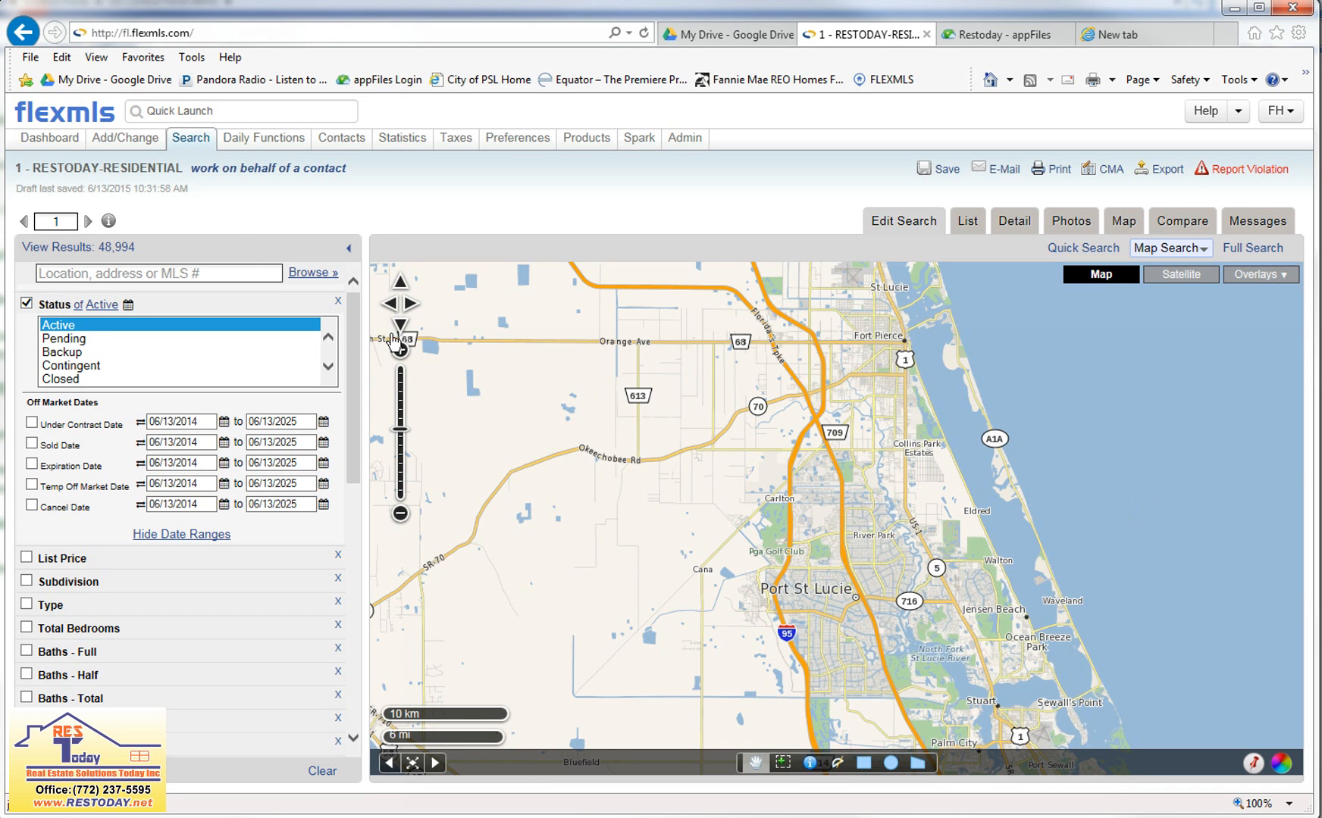
Start a new quick search using the 1 - RESTODAY-RESIDENTIAL template.
{"action": "mouse_move", "coordinate": [186, 139]}
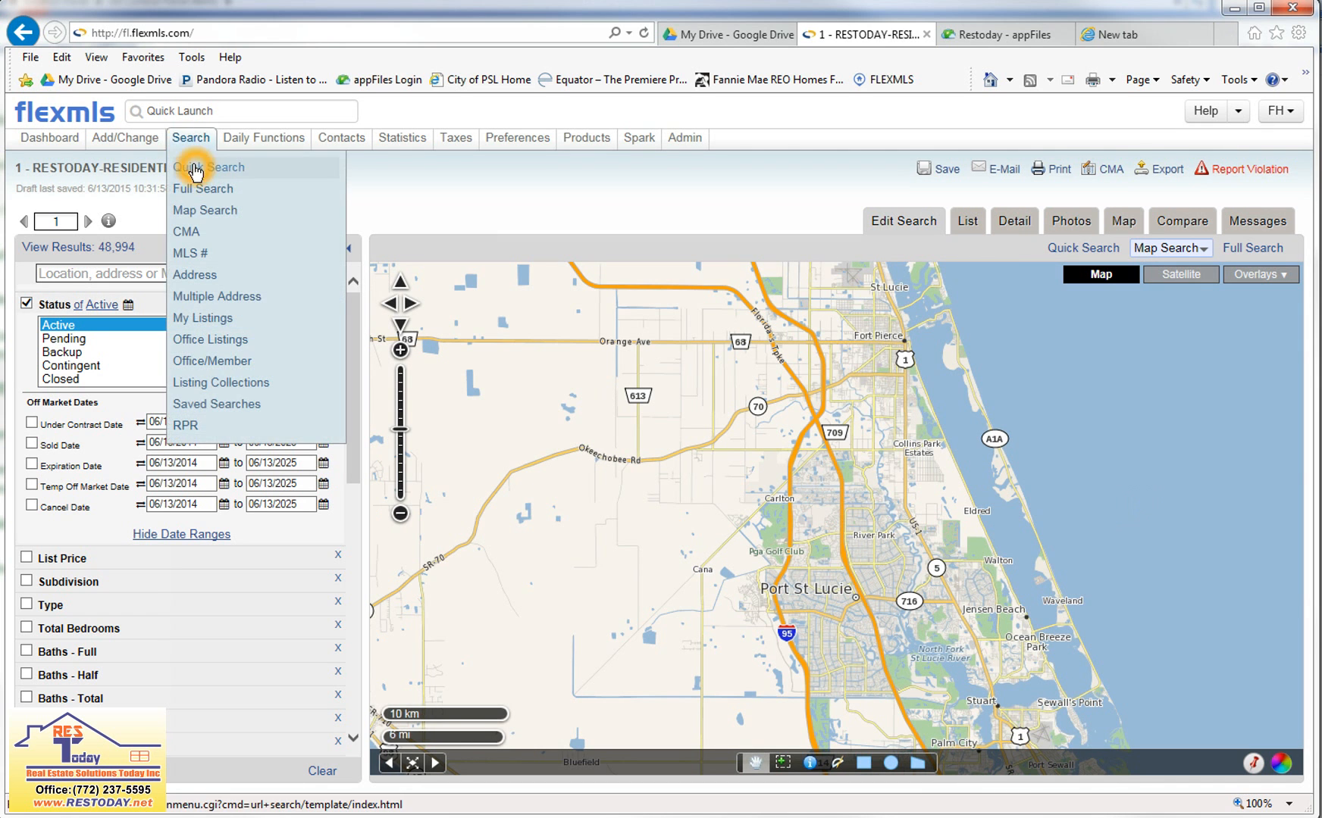
{"action": "left_click", "coordinate": [196, 170]}
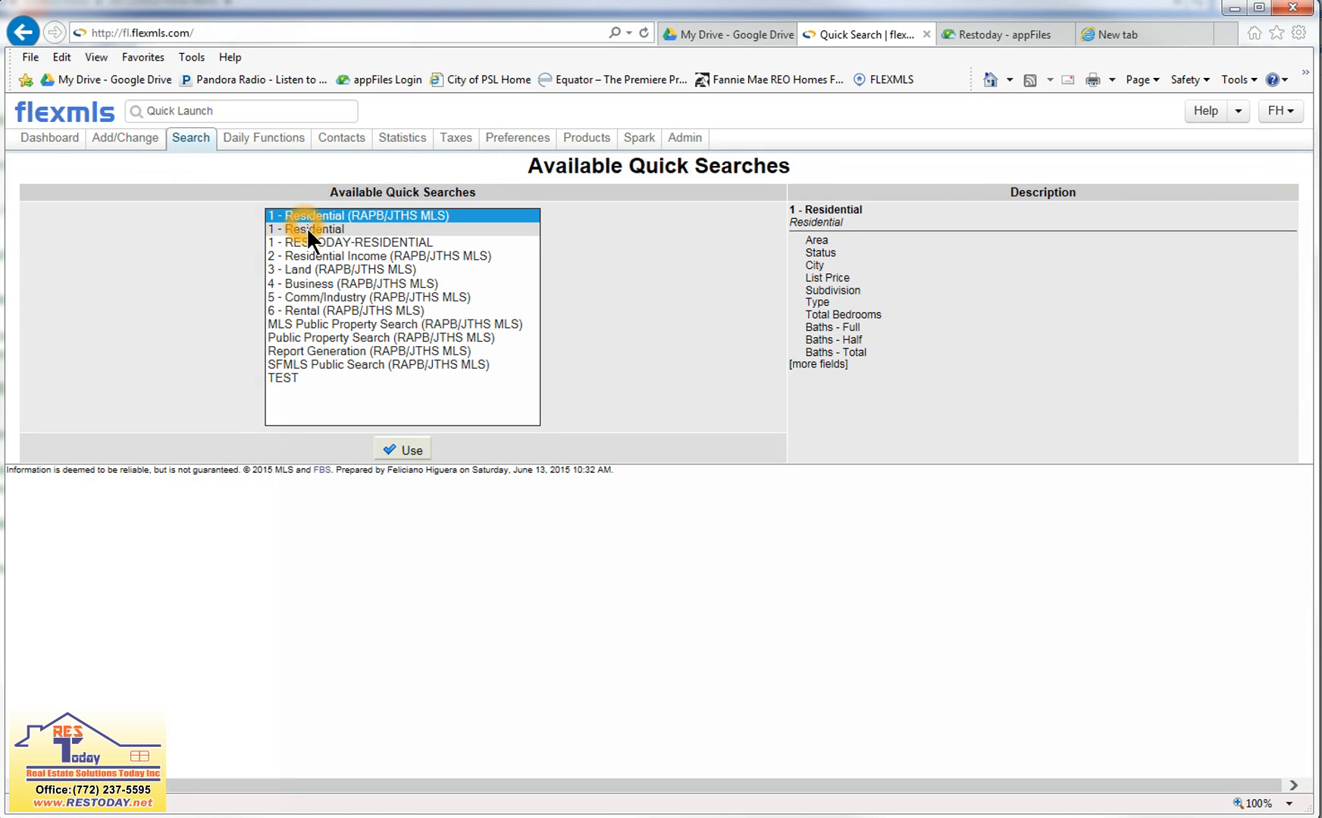
{"action": "left_click", "coordinate": [307, 242]}
{"action": "left_click", "coordinate": [402, 450]}
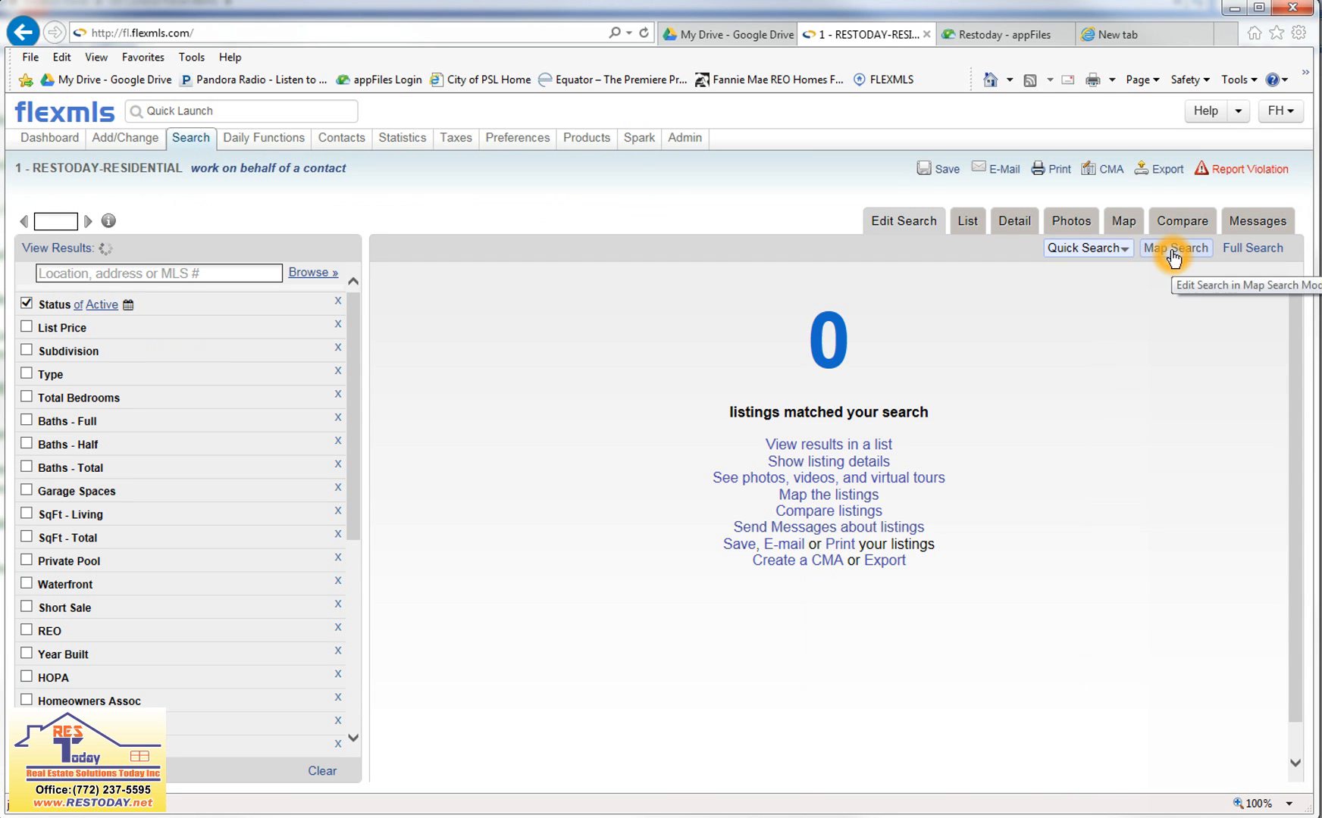
Switch the new search to map search mode and open the Locate Address form.
{"action": "left_click", "coordinate": [1171, 250]}
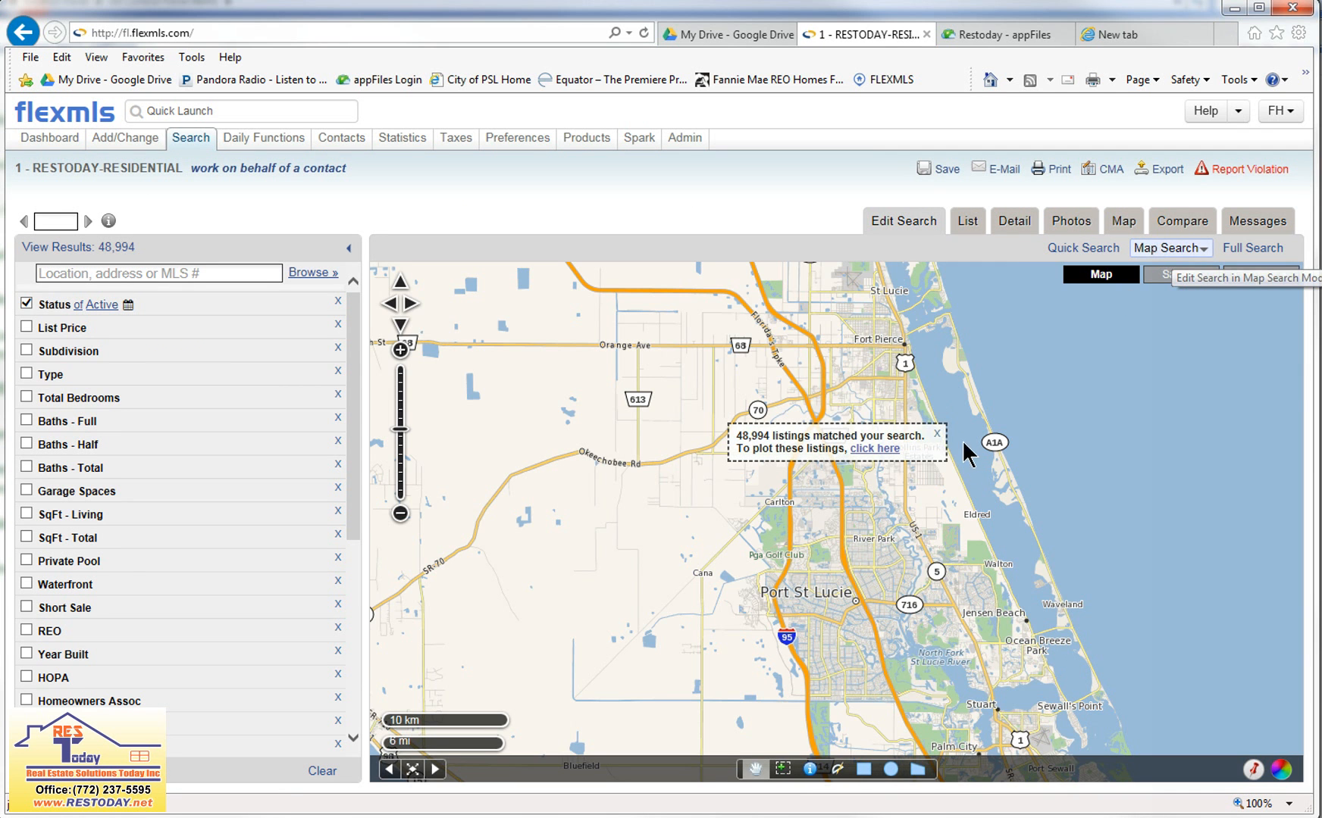
{"action": "left_click", "coordinate": [937, 431]}
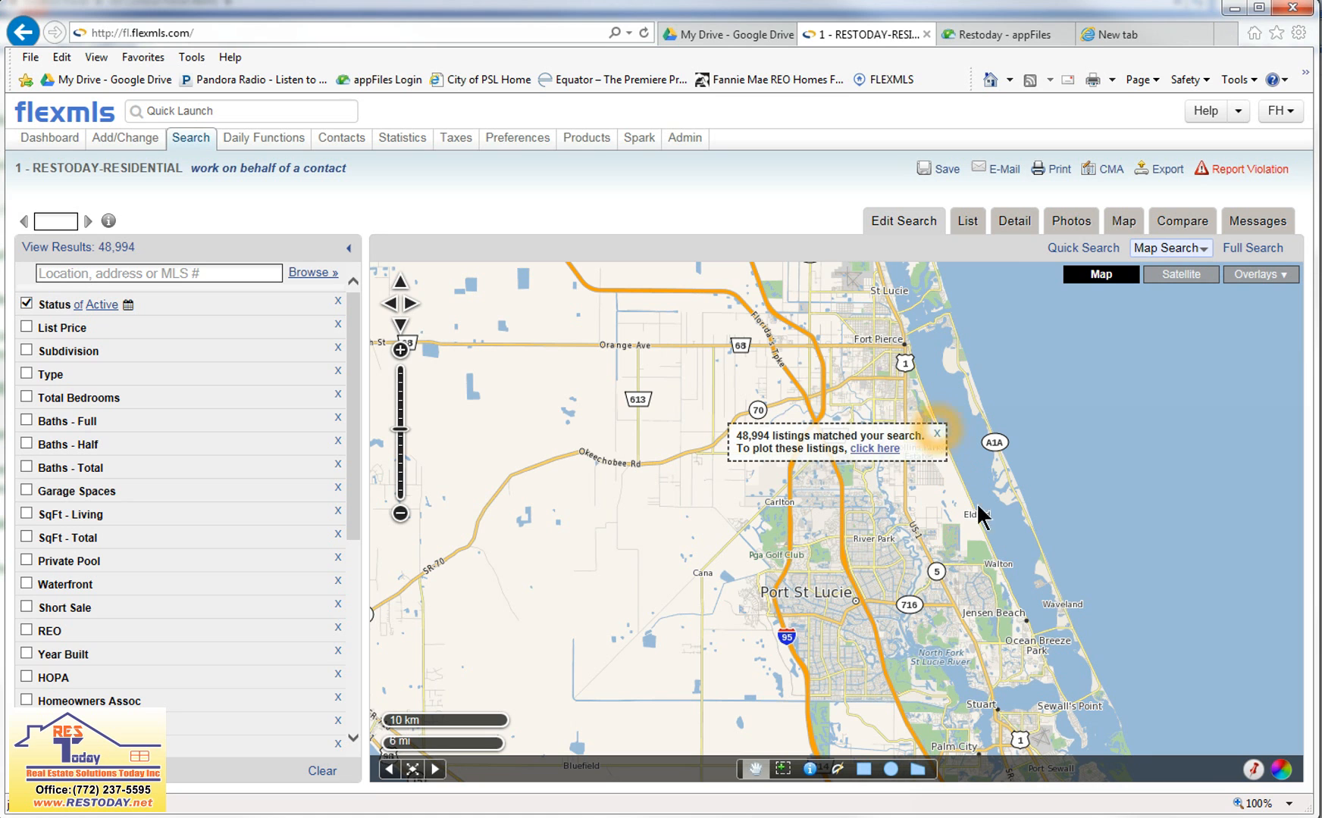
{"action": "left_click", "coordinate": [1252, 769]}
Locate the property on the map by its street address, city PORT ST LUCIE, state FL and ZIP code.
{"action": "left_click", "coordinate": [500, 382]}
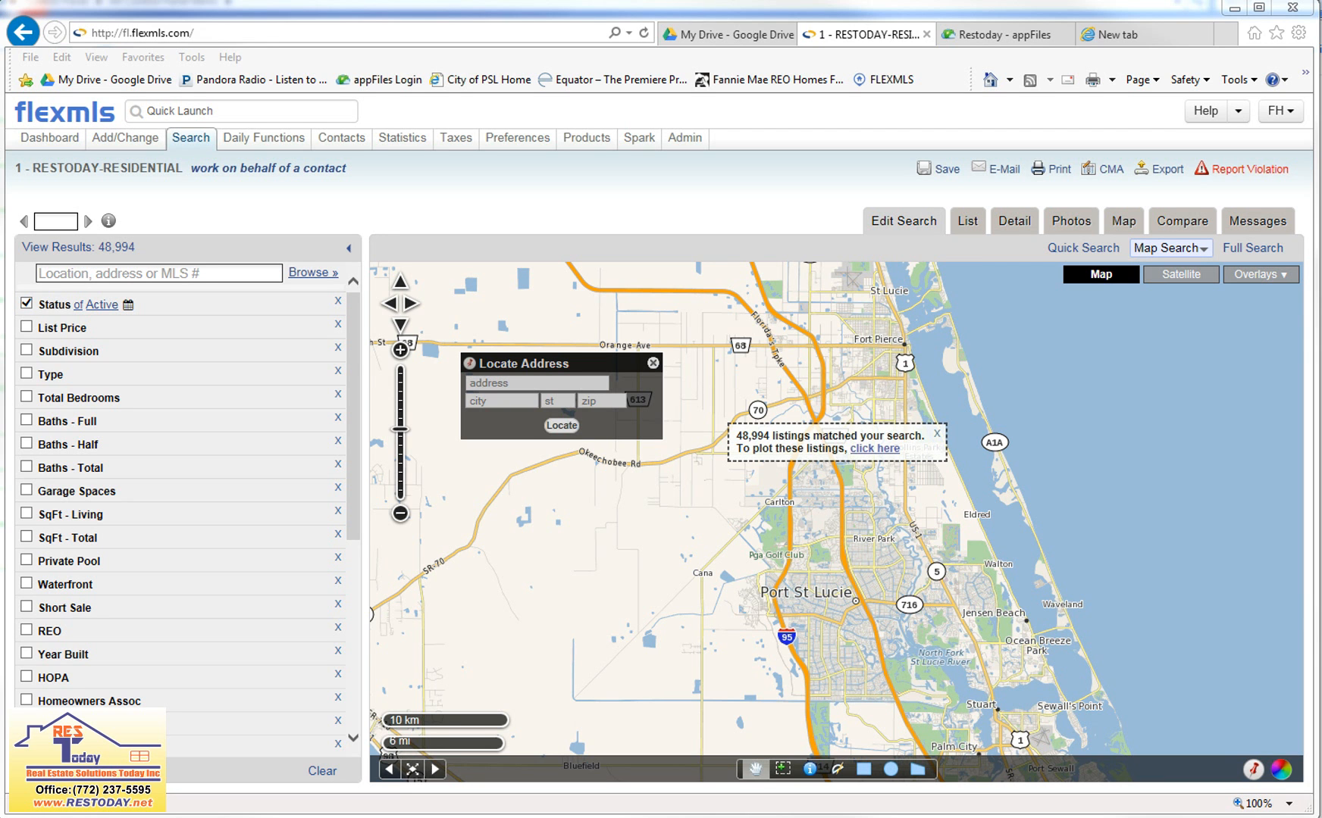
{"action": "left_click", "coordinate": [499, 381]}
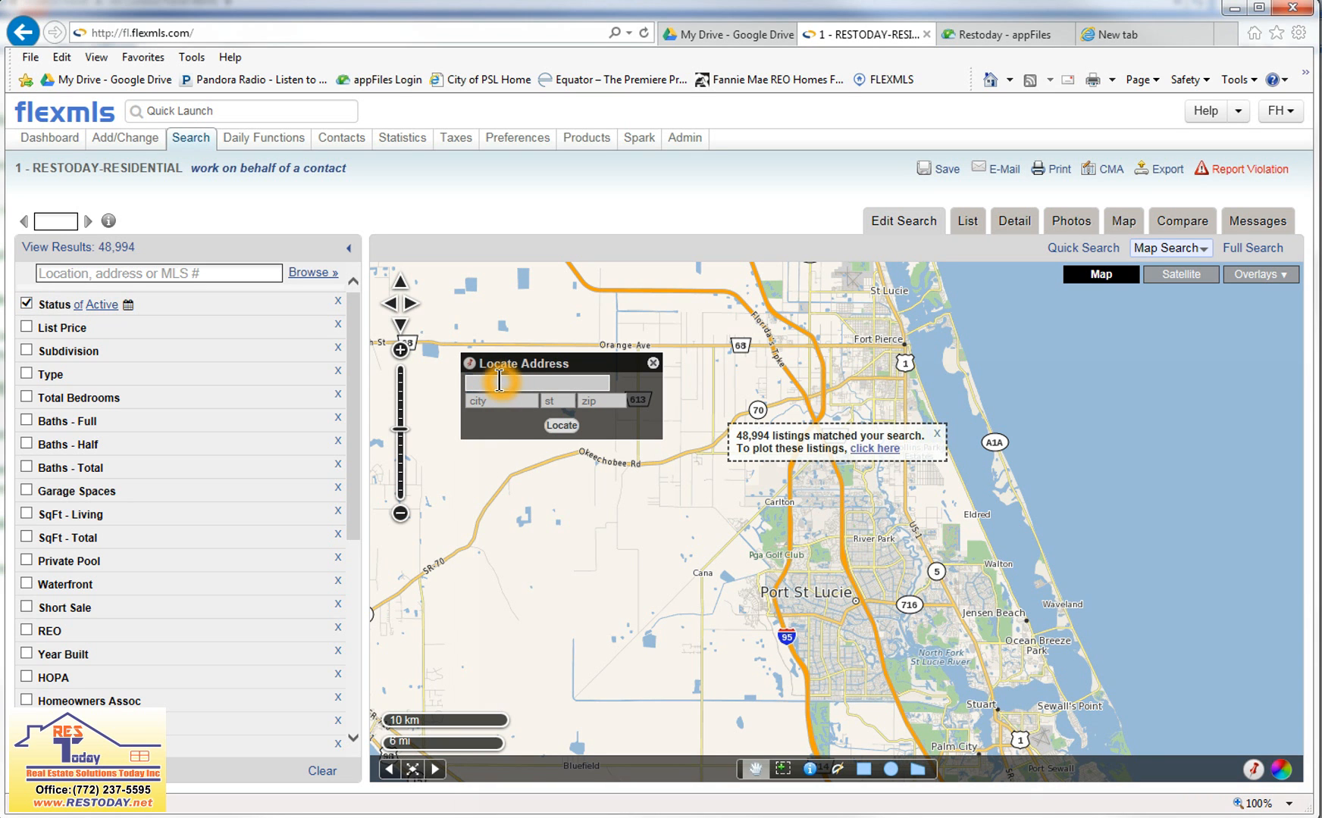
{"action": "key", "text": "Tab"}
{"action": "type", "text": "PORT"}
{"action": "type", "text": " ST LUCIE"}
{"action": "key", "text": "Tab"}
{"action": "type", "text": "FL"}
{"action": "key", "text": "Tab"}
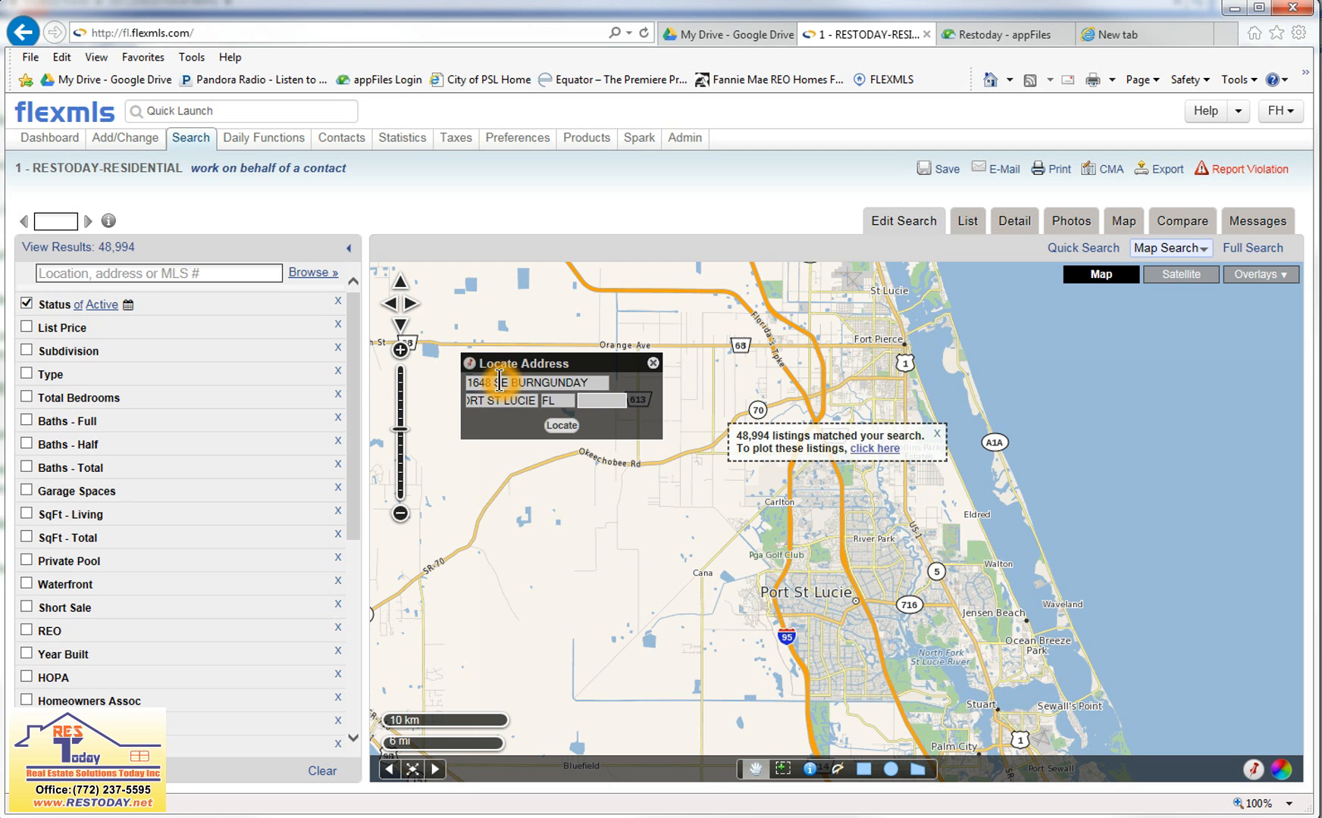
{"action": "type", "text": "34952"}
{"action": "left_click", "coordinate": [560, 426]}
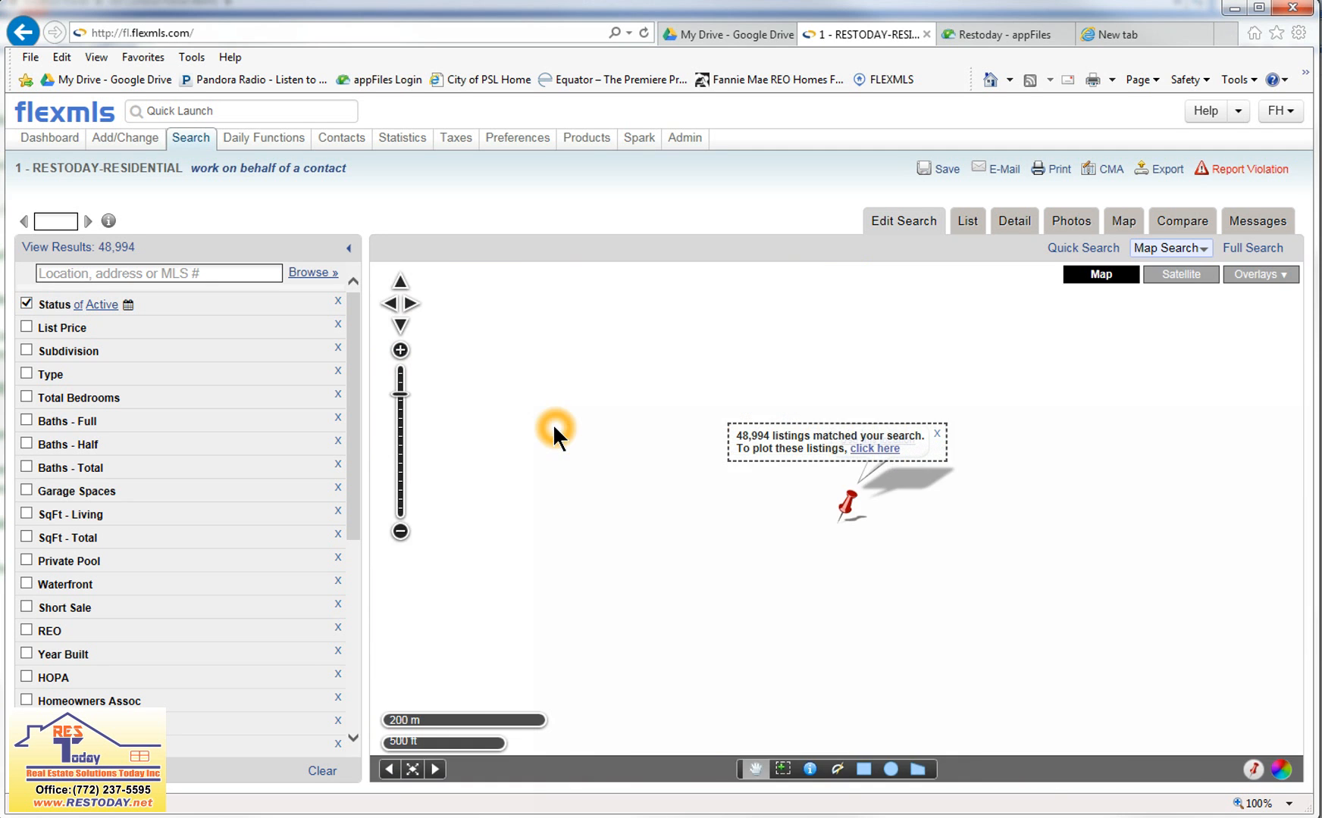
{"action": "left_click", "coordinate": [937, 438]}
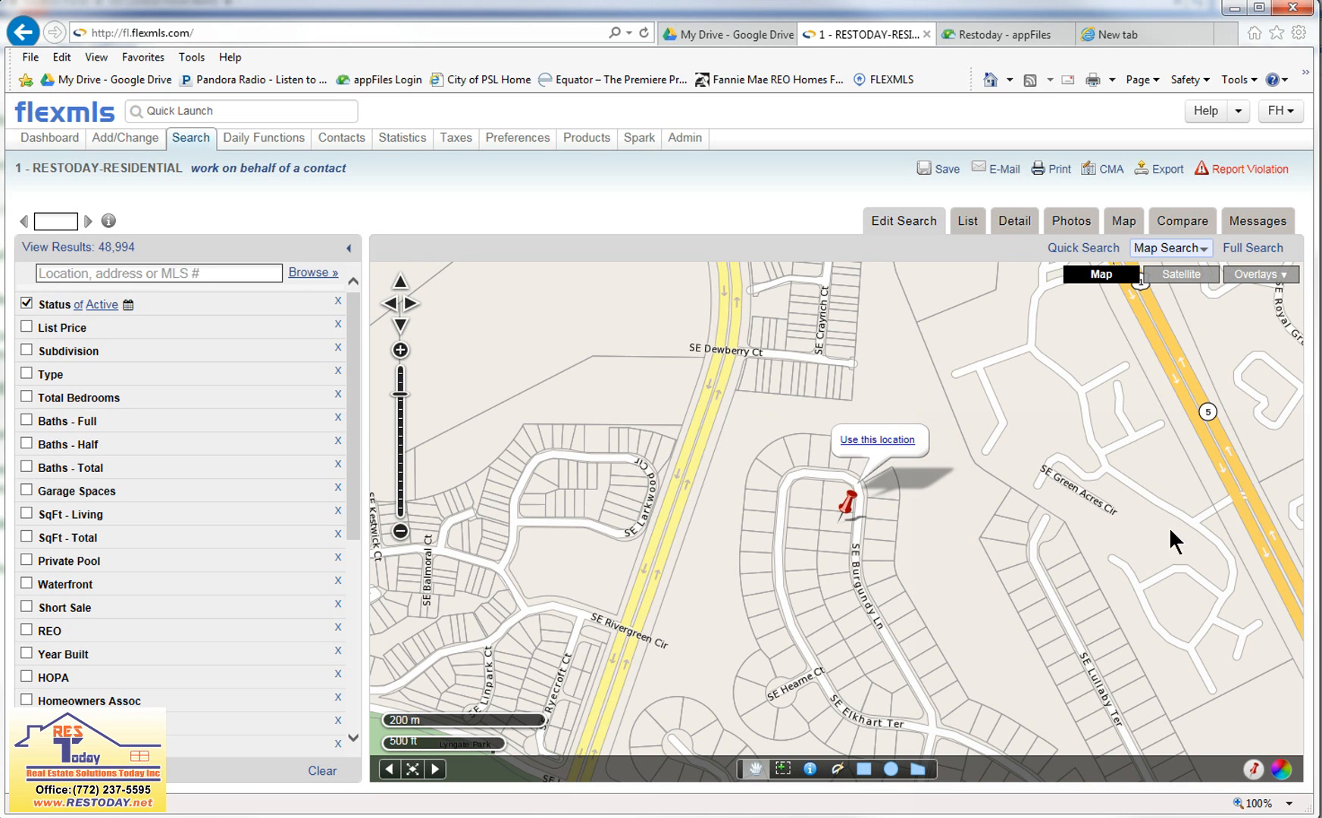
{"action": "left_click", "coordinate": [861, 446]}
{"action": "left_click", "coordinate": [863, 447]}
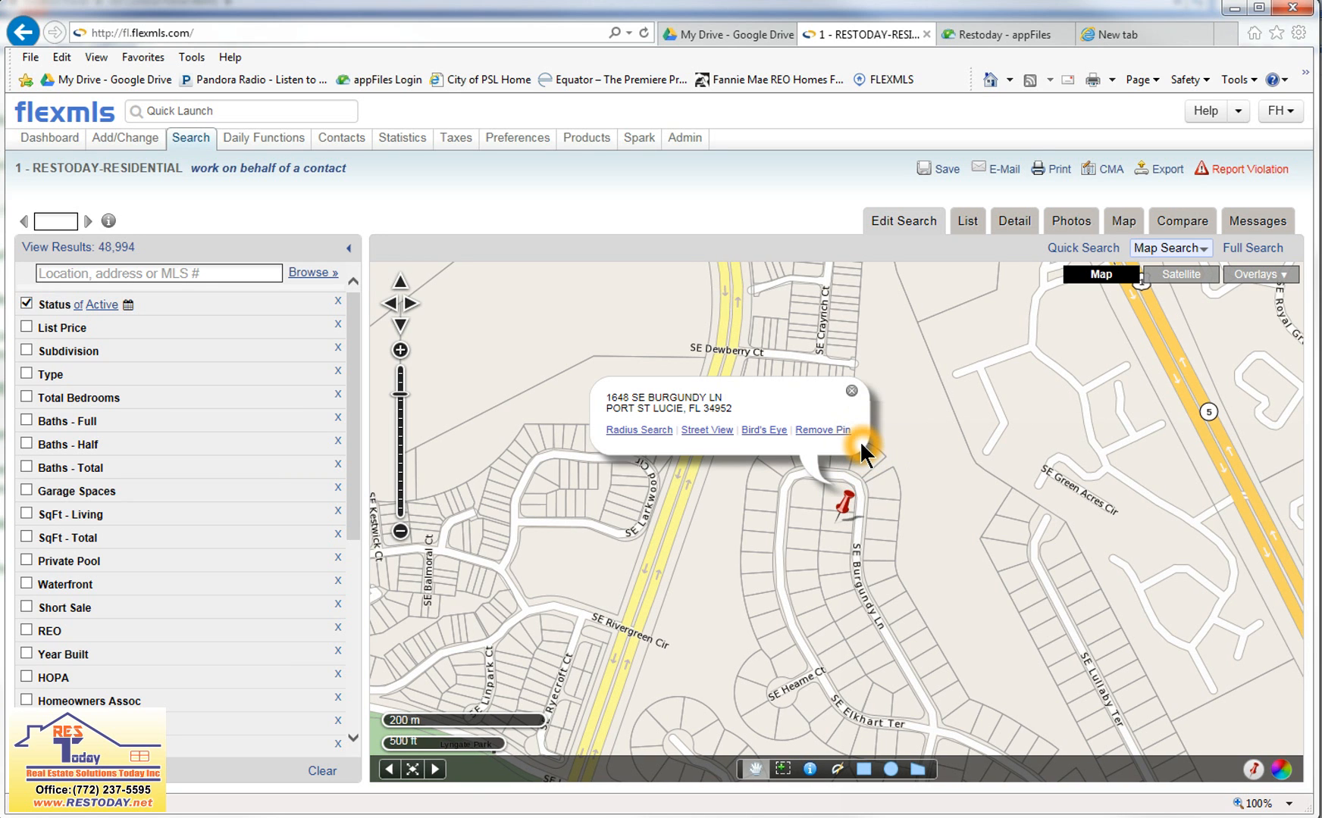
Create a 1.0-mile radius search area around the pinned address and show the whole circle with its plotted listings.
{"action": "left_click", "coordinate": [651, 432]}
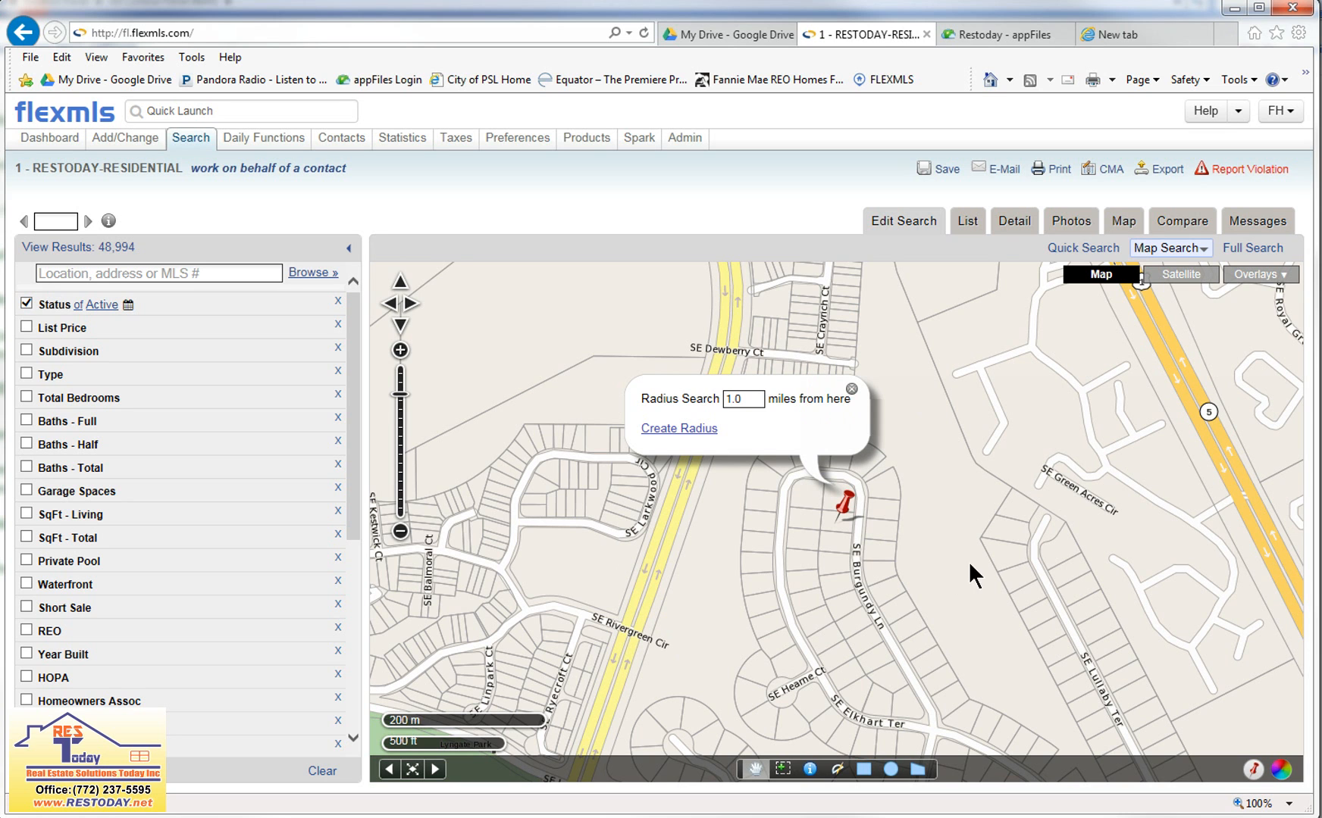
{"action": "left_click", "coordinate": [750, 402]}
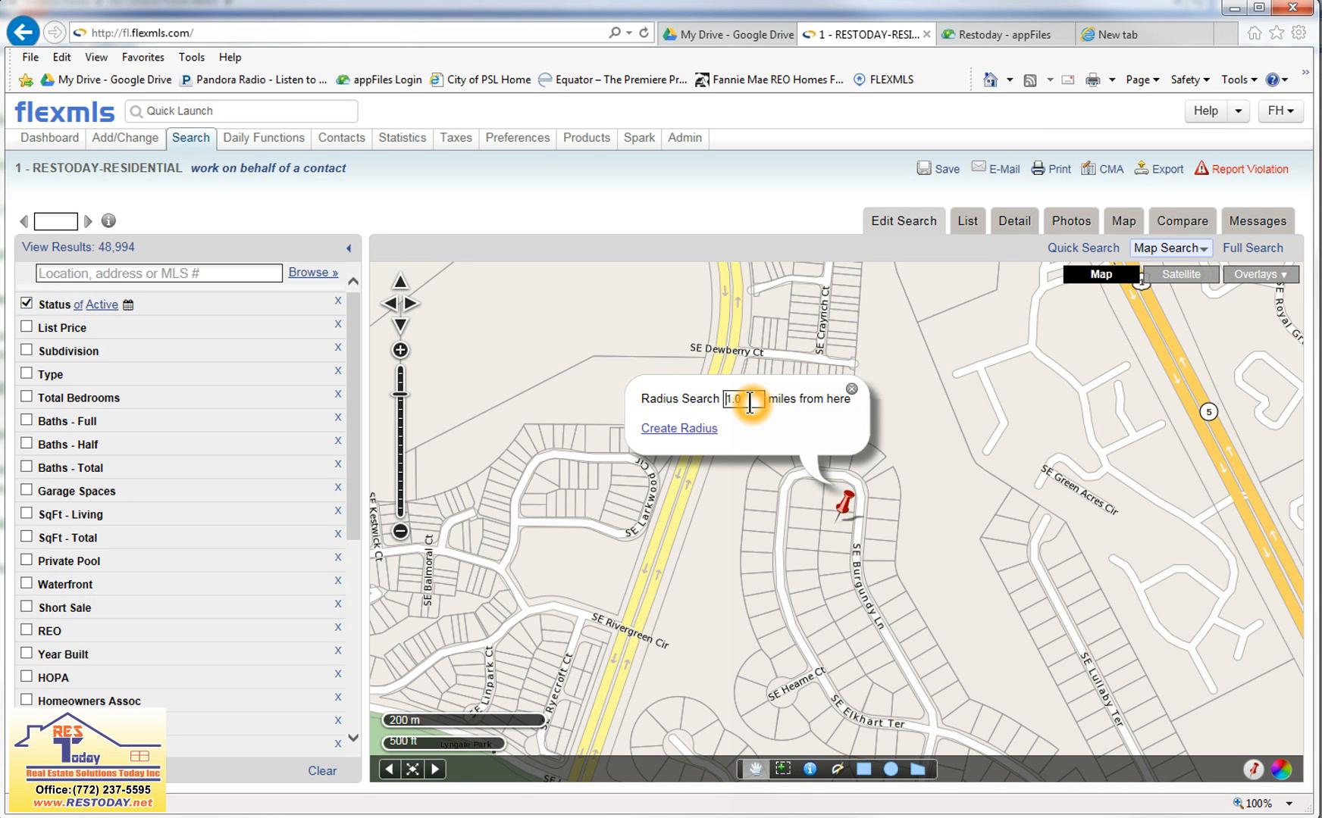
{"action": "left_click", "coordinate": [704, 434]}
{"action": "left_click", "coordinate": [692, 431]}
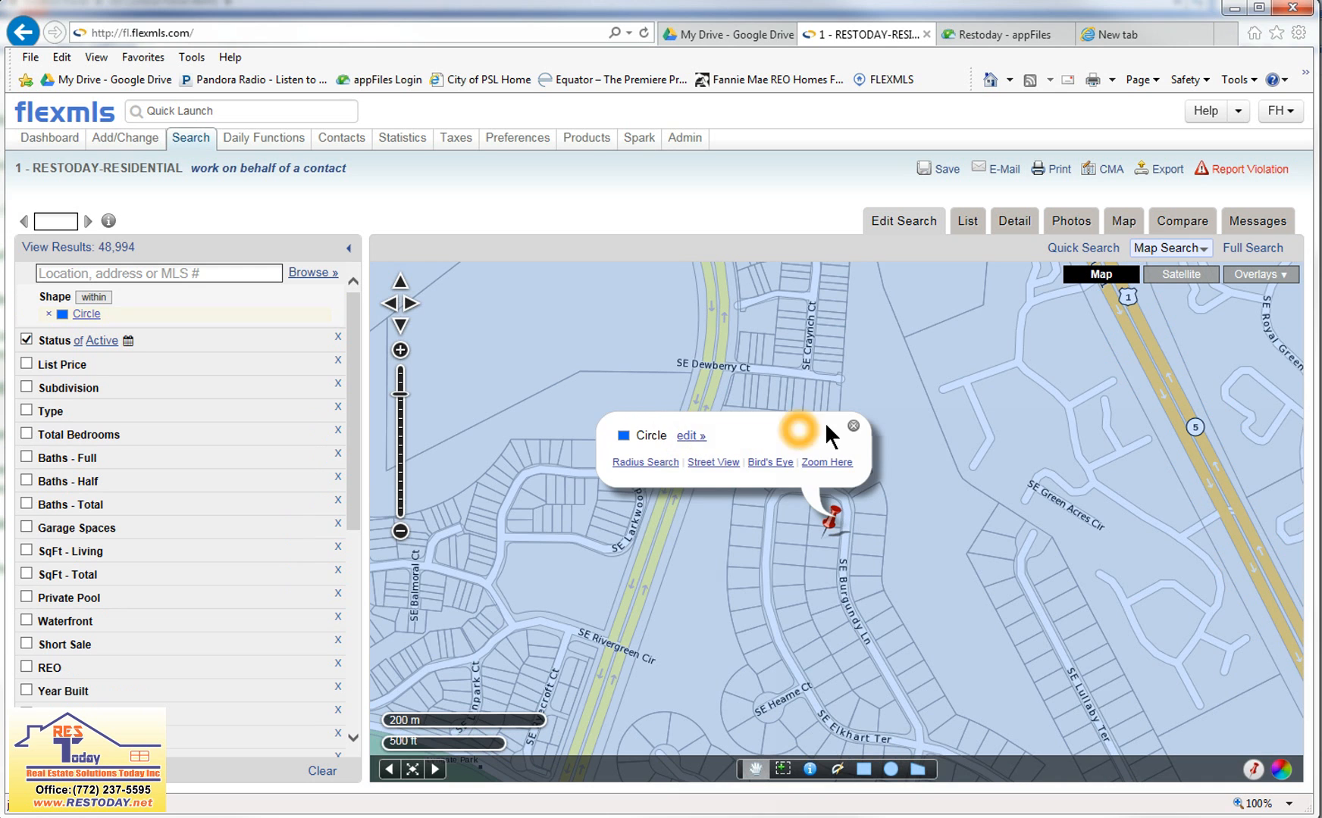
{"action": "left_click", "coordinate": [852, 426]}
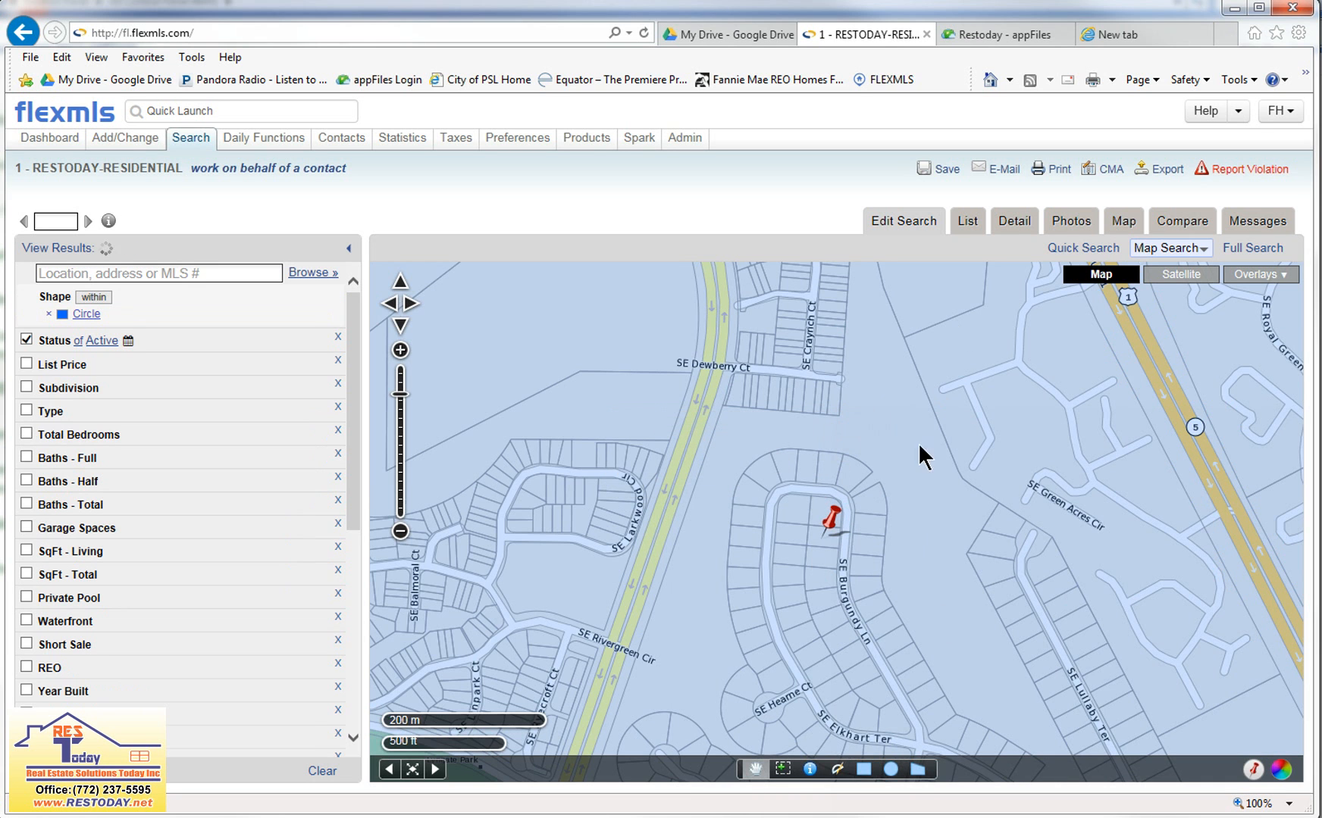
{"action": "left_click", "coordinate": [399, 533]}
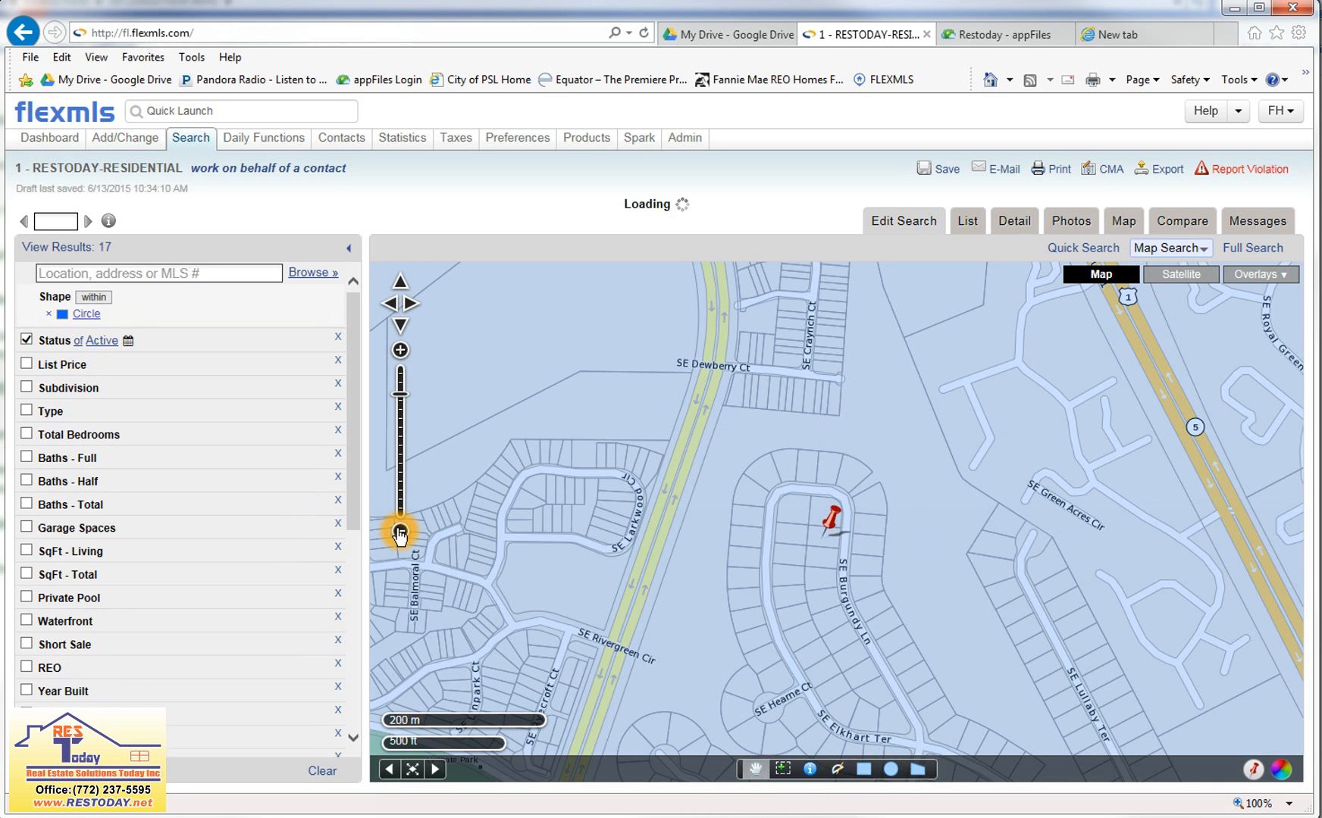
{"action": "left_click", "coordinate": [399, 534]}
{"action": "left_click", "coordinate": [399, 534]}
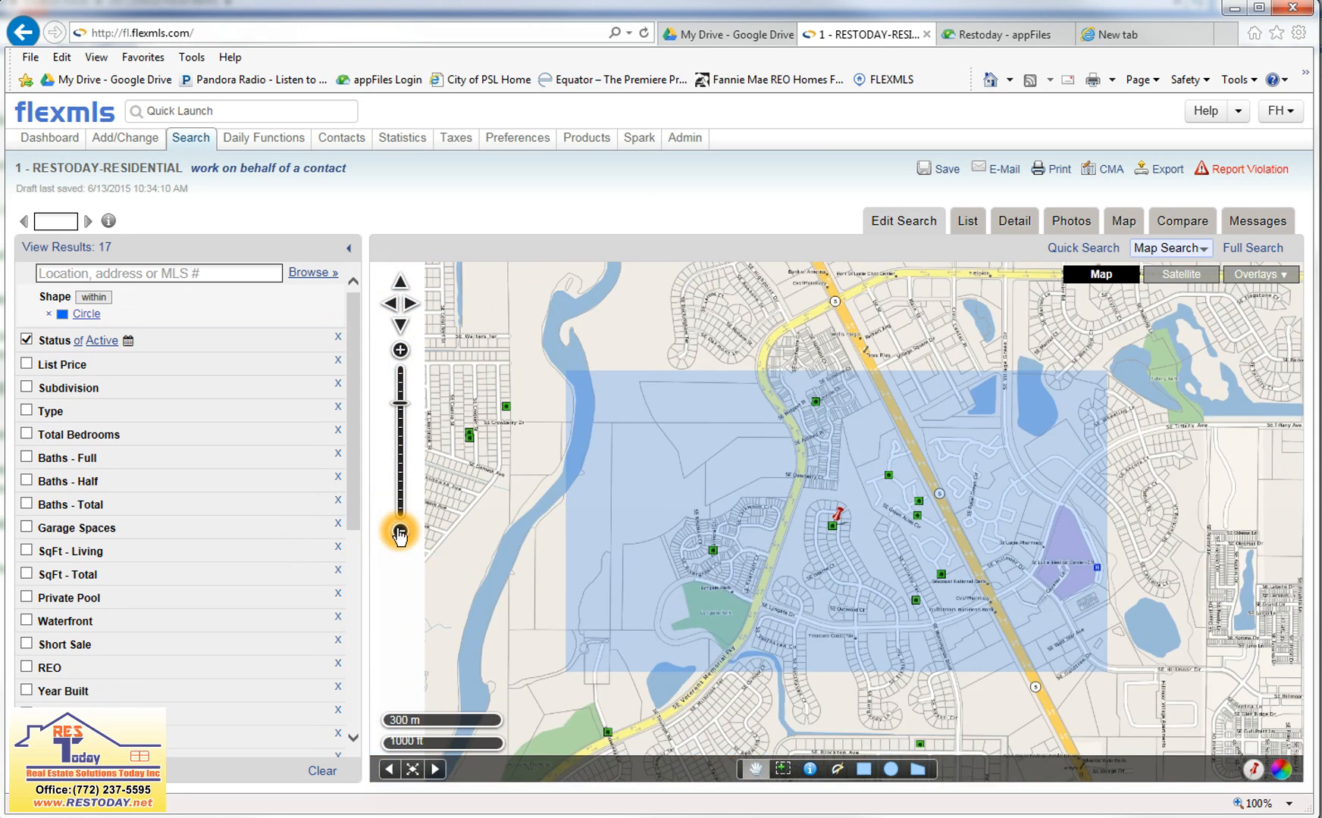
{"action": "left_click", "coordinate": [401, 521]}
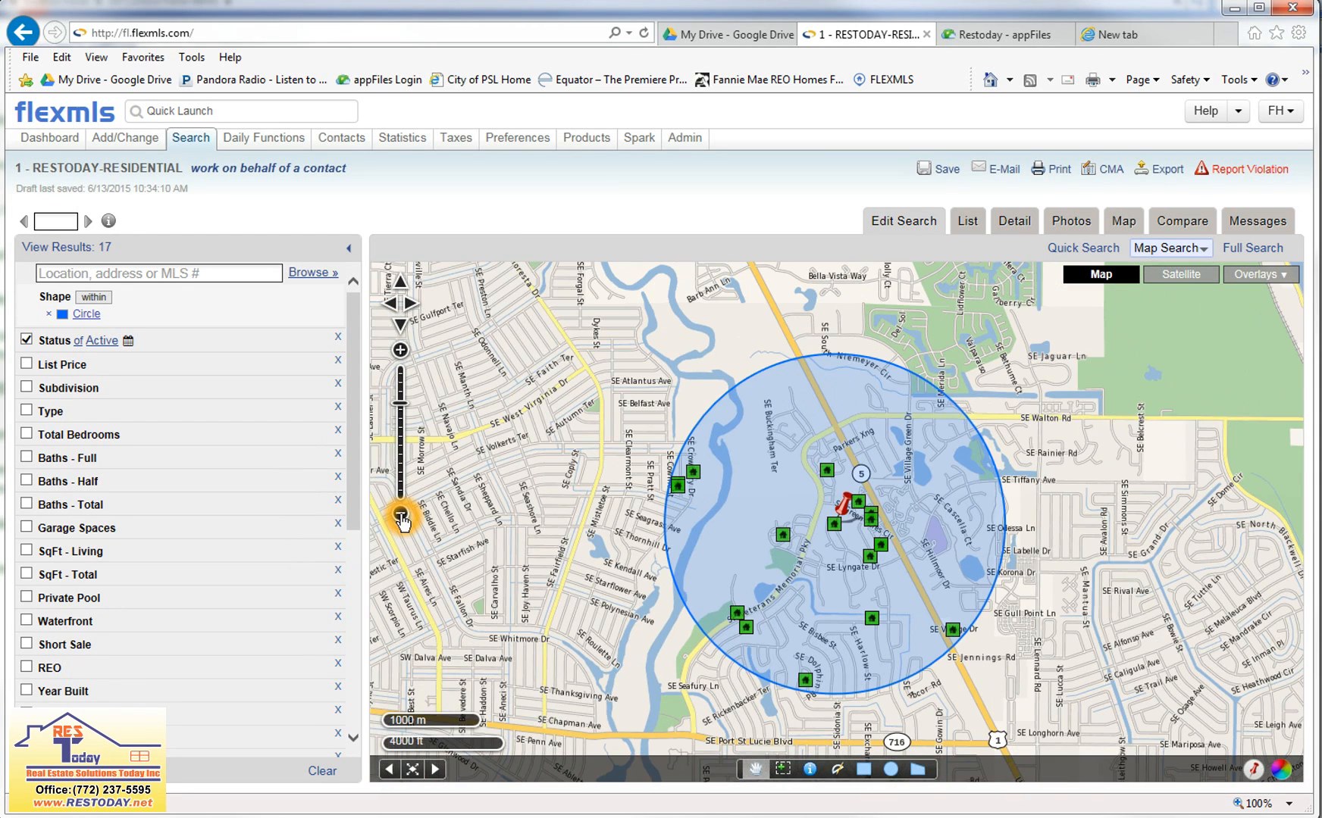
{"action": "left_click", "coordinate": [764, 362]}
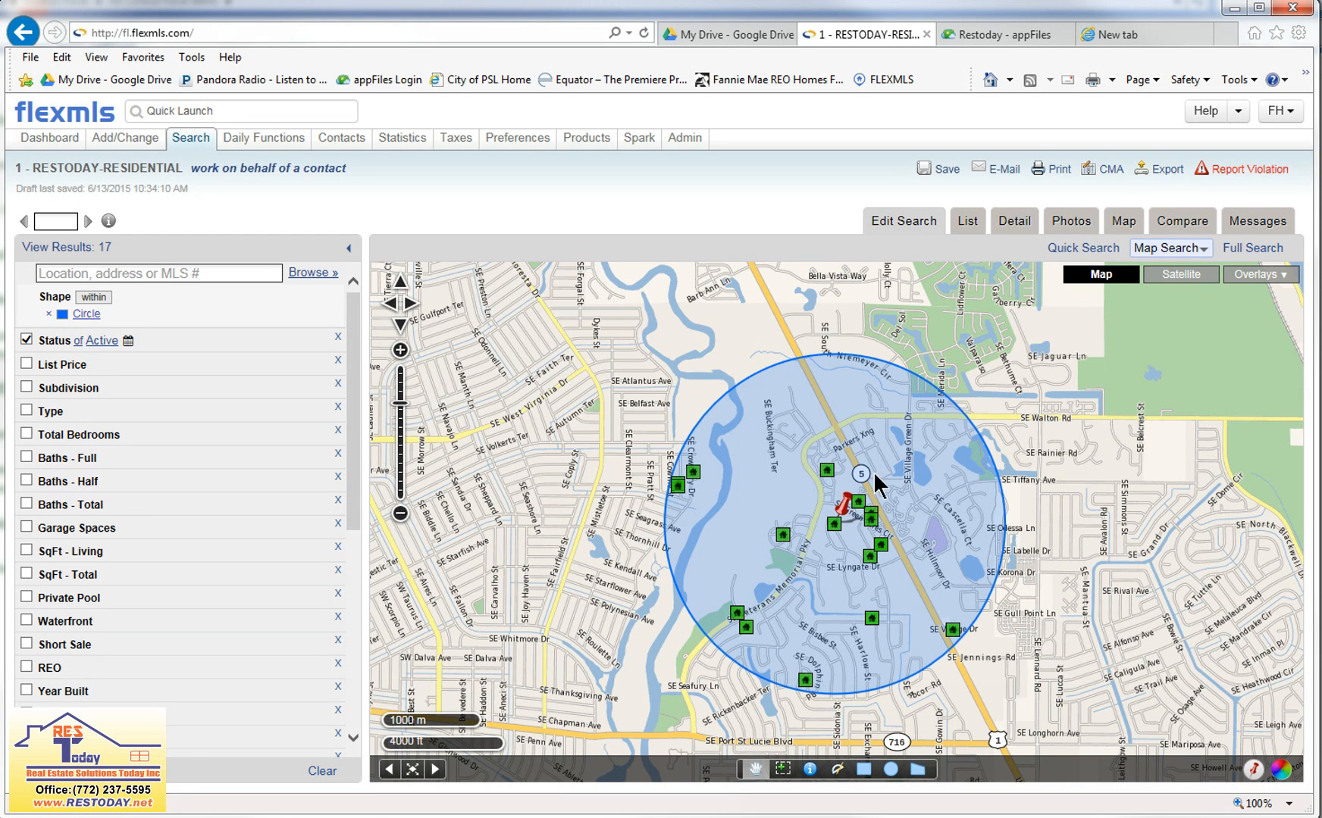
{"action": "left_click", "coordinate": [838, 514]}
{"action": "left_click", "coordinate": [825, 620]}
{"action": "left_click", "coordinate": [815, 608]}
{"action": "left_click", "coordinate": [595, 625]}
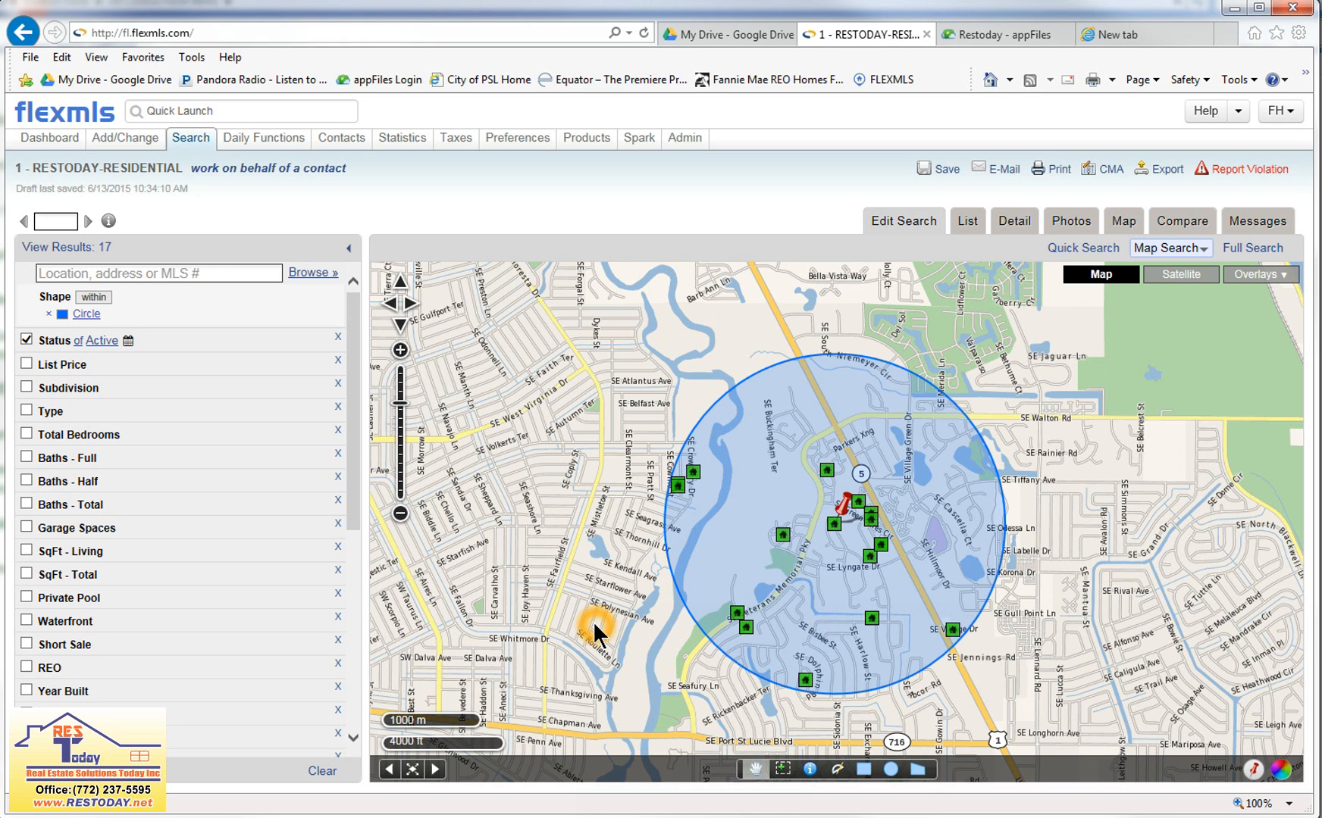
{"action": "left_click", "coordinate": [1105, 710]}
{"action": "left_click", "coordinate": [803, 573]}
Measure the straight-line distance from the pinned property to the coast at the east end of Jensen Beach Causeway.
{"action": "left_click_drag", "start_coordinate": [1086, 584], "coordinate": [1024, 463]}
{"action": "left_click_drag", "start_coordinate": [1002, 614], "coordinate": [889, 511]}
{"action": "scroll", "coordinate": [917, 578], "scroll_direction": "down", "scroll_amount": 1}
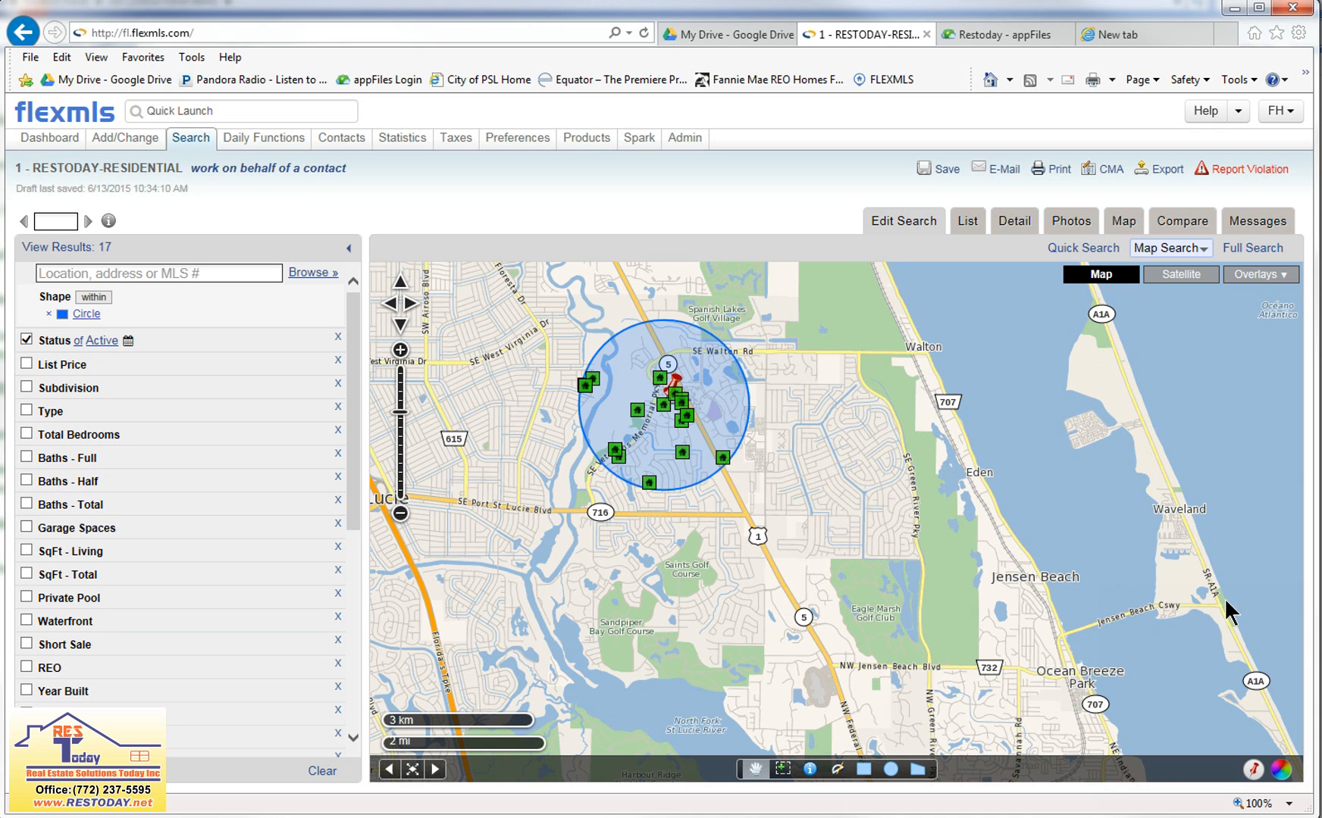
{"action": "left_click", "coordinate": [1152, 612]}
{"action": "left_click", "coordinate": [1221, 604]}
{"action": "left_click", "coordinate": [644, 374]}
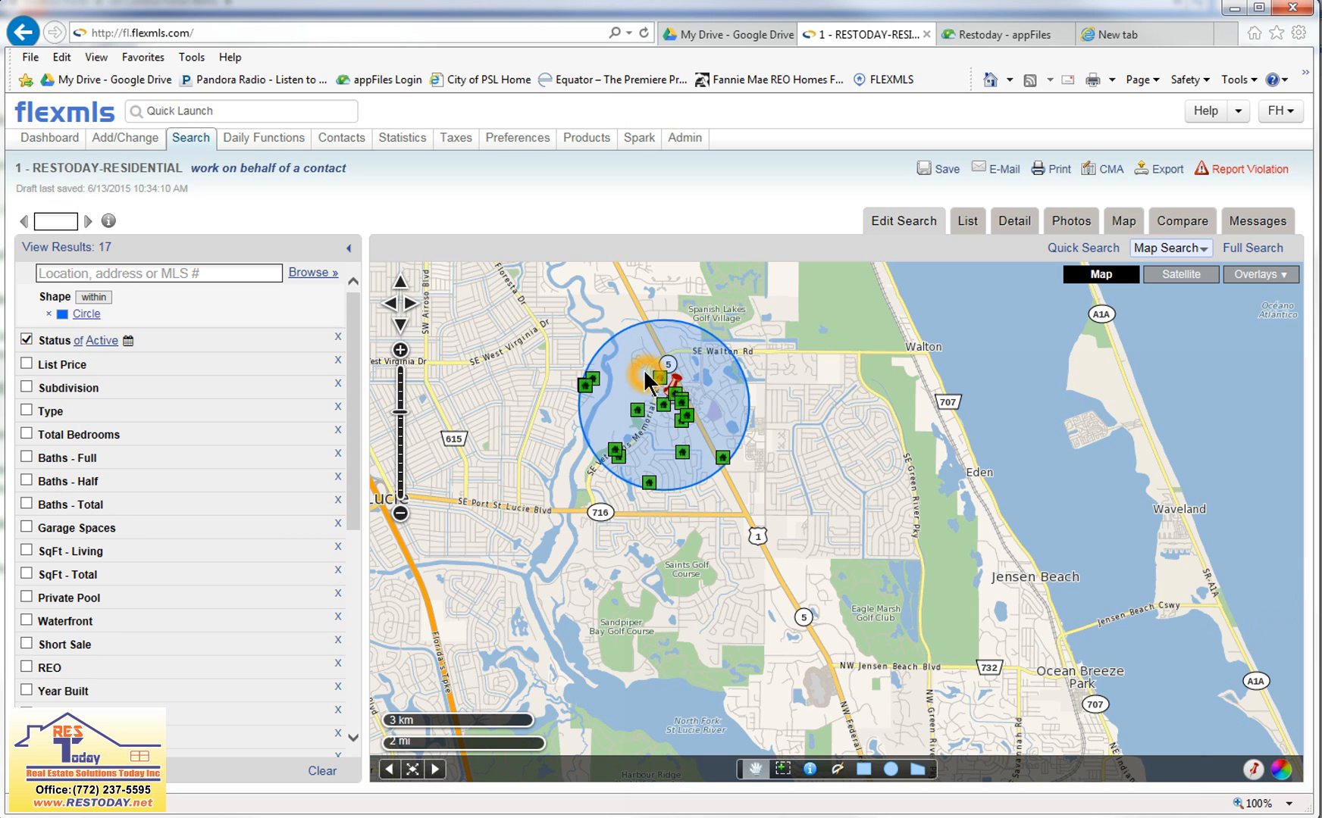
{"action": "left_click", "coordinate": [838, 770]}
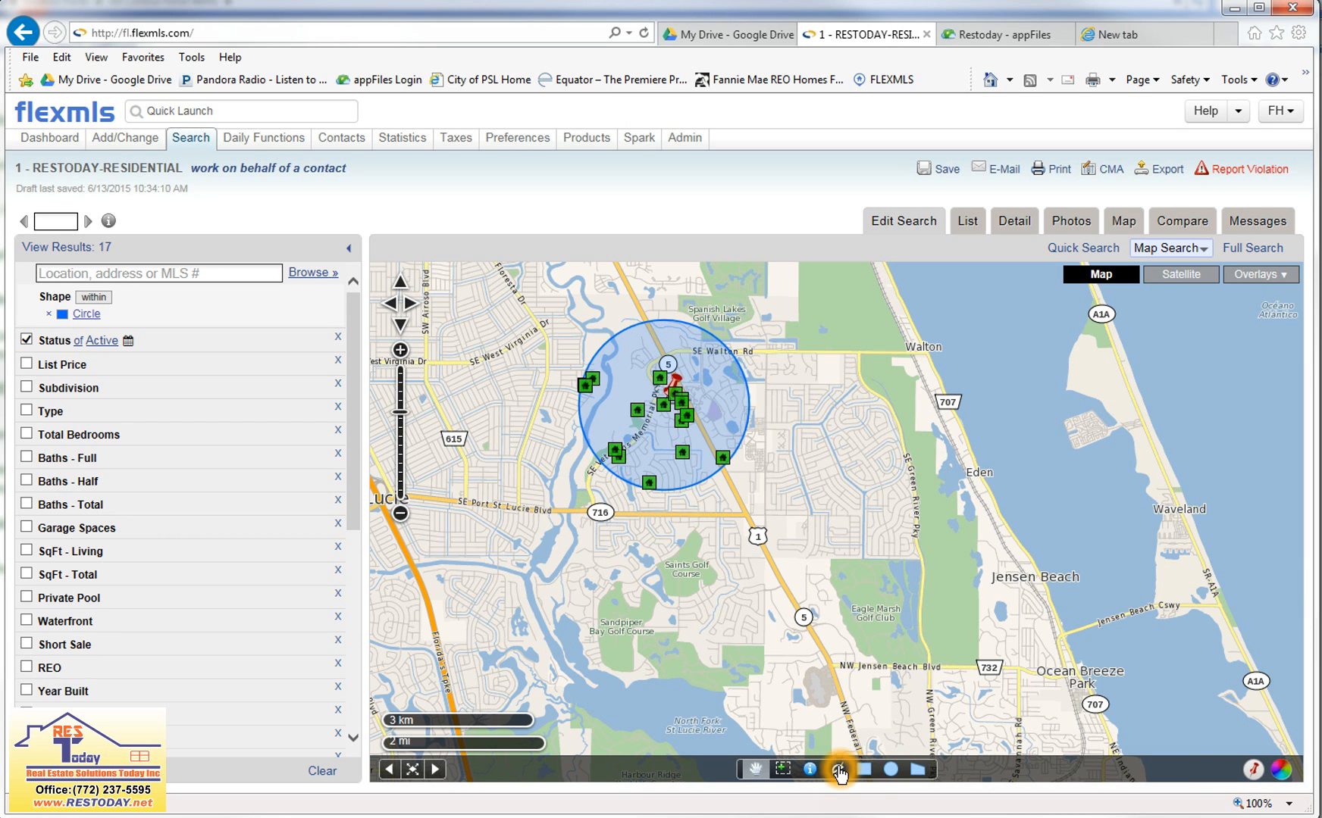
{"action": "left_click", "coordinate": [838, 772]}
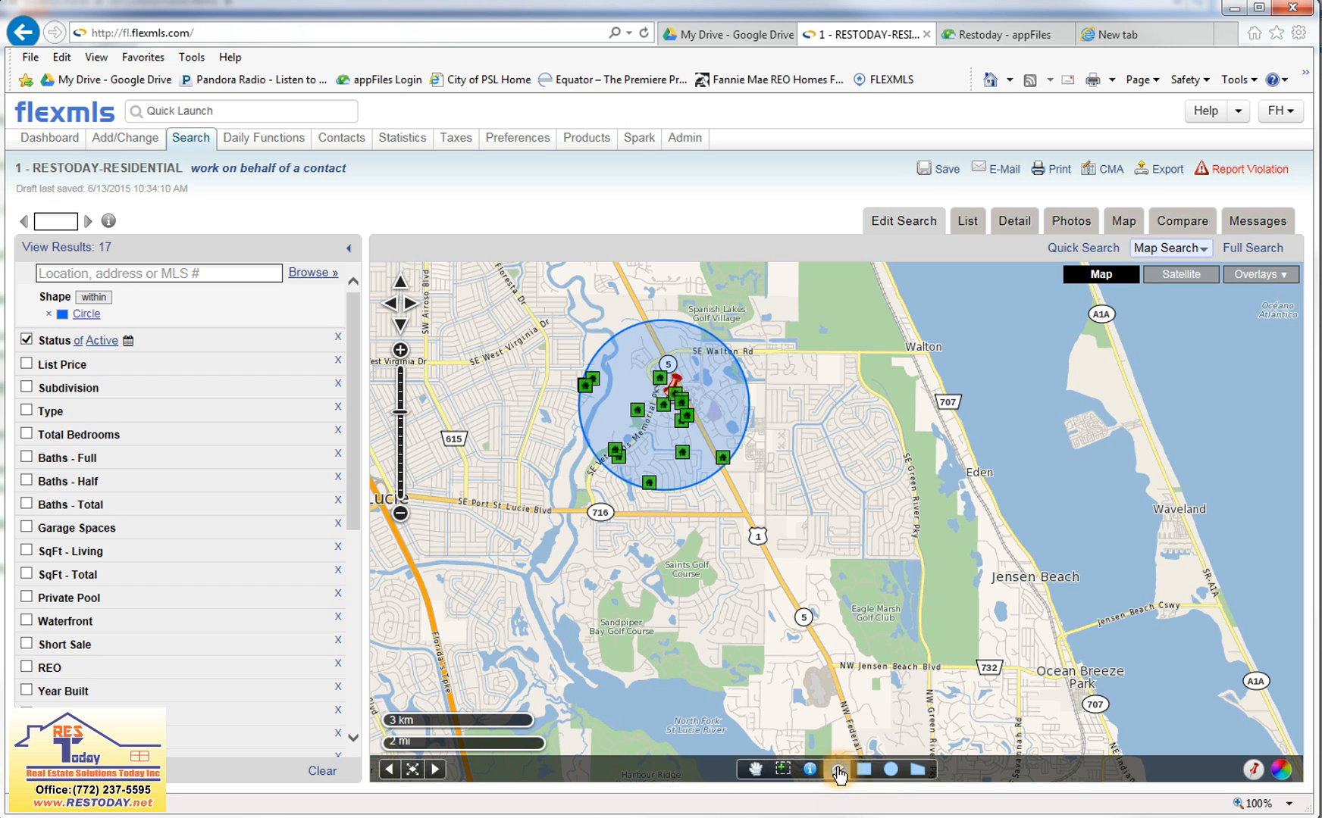
{"action": "left_click", "coordinate": [663, 389]}
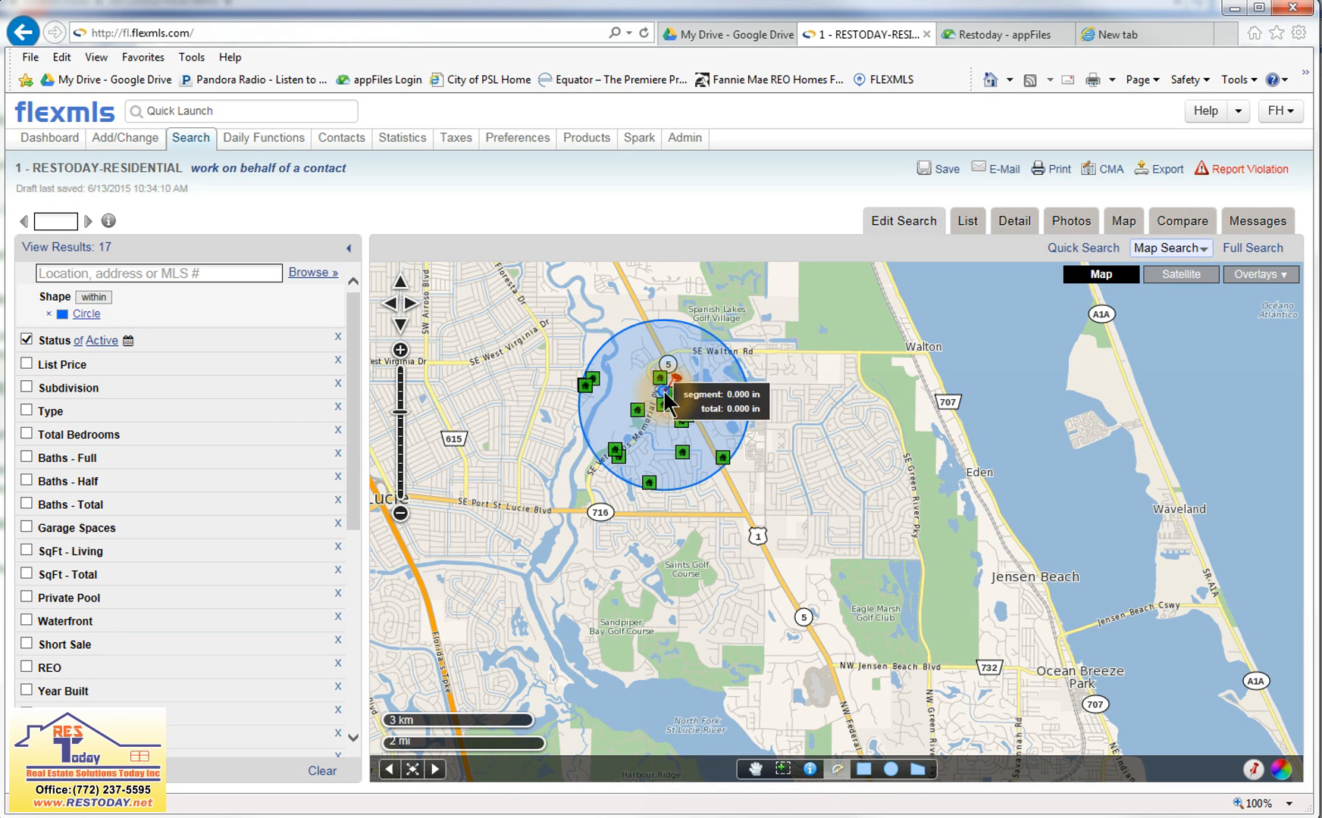
{"action": "left_click", "coordinate": [1227, 612]}
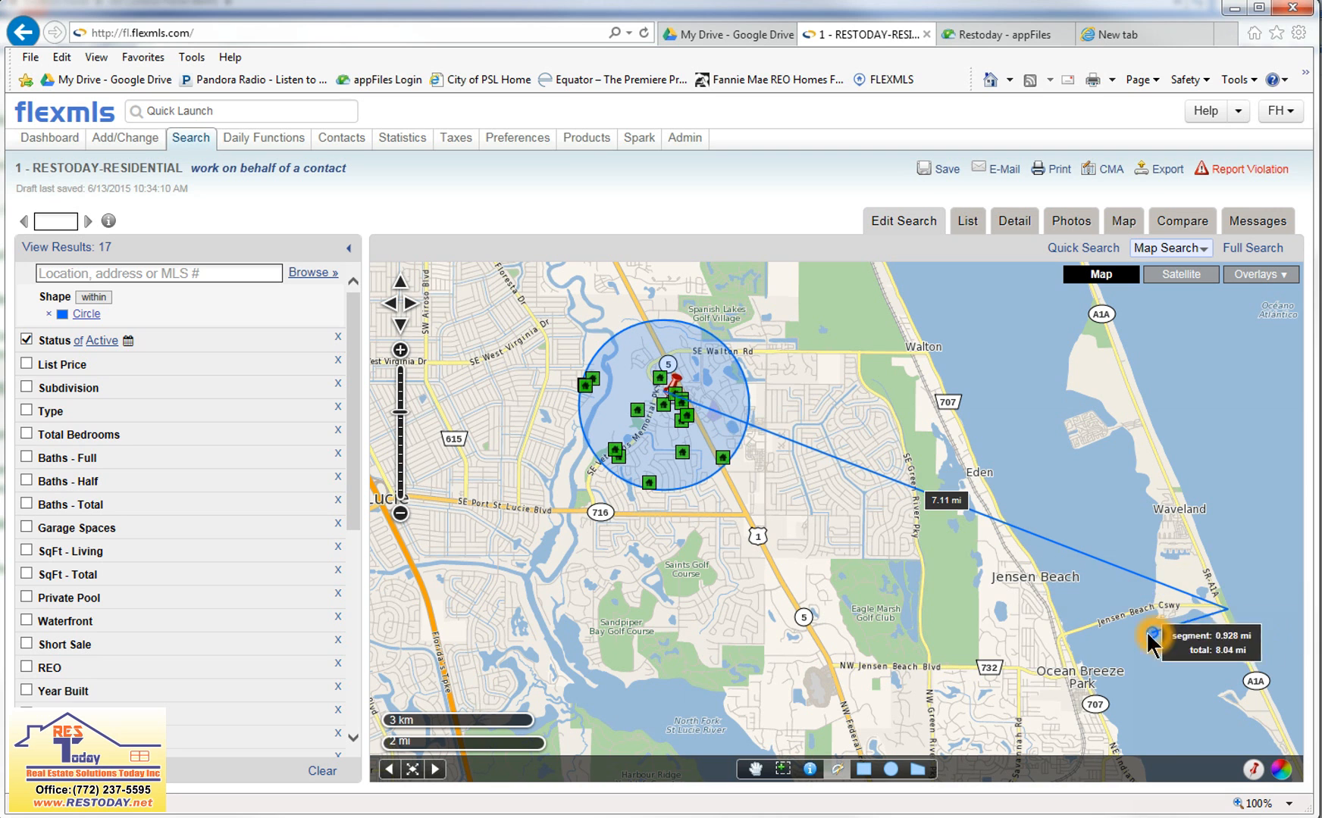
{"action": "double_click", "coordinate": [875, 551]}
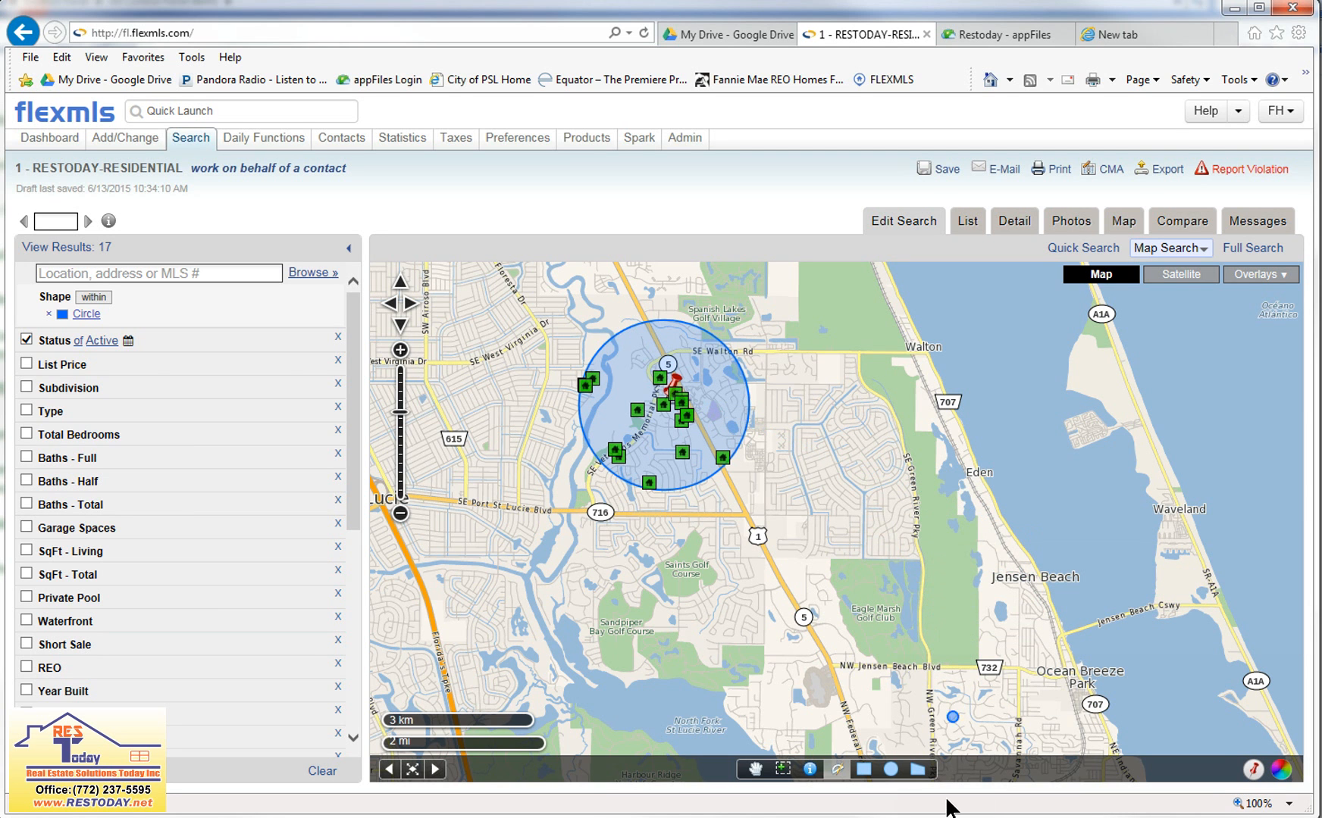
Trace a measured driving route from the pinned property to SE Port St Lucie Blvd, then along US 1 to NW Jensen Beach Blvd.
{"action": "left_click", "coordinate": [672, 512]}
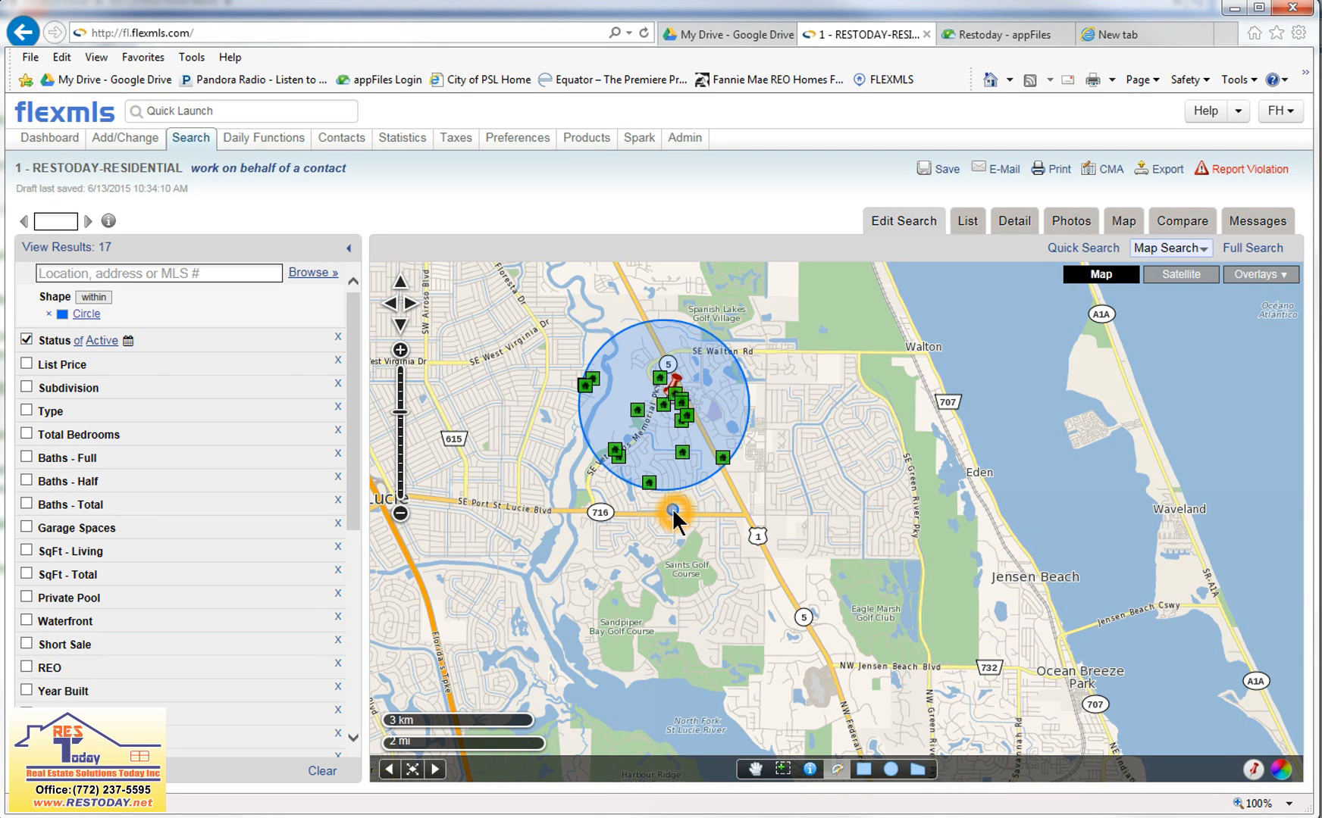
{"action": "left_click", "coordinate": [663, 400]}
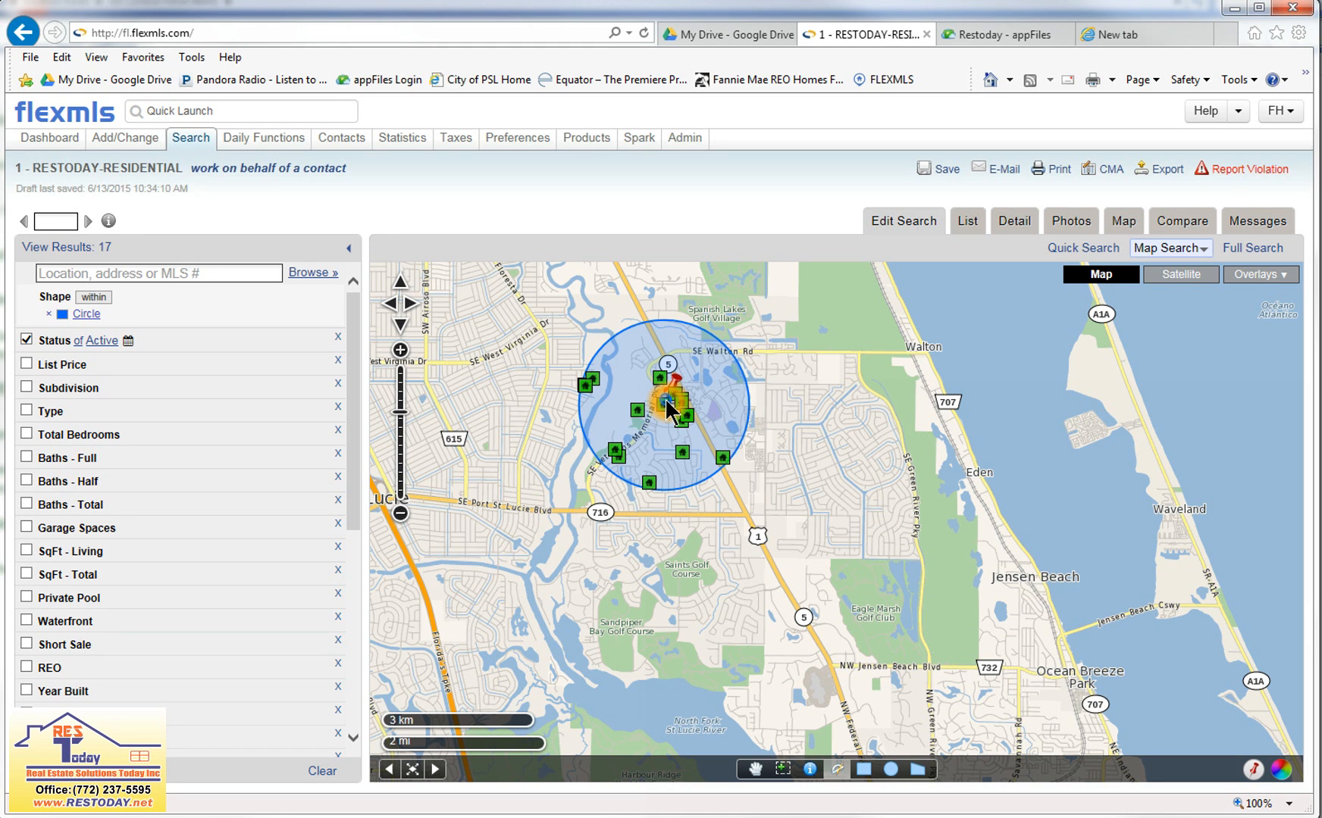
{"action": "left_click", "coordinate": [626, 438]}
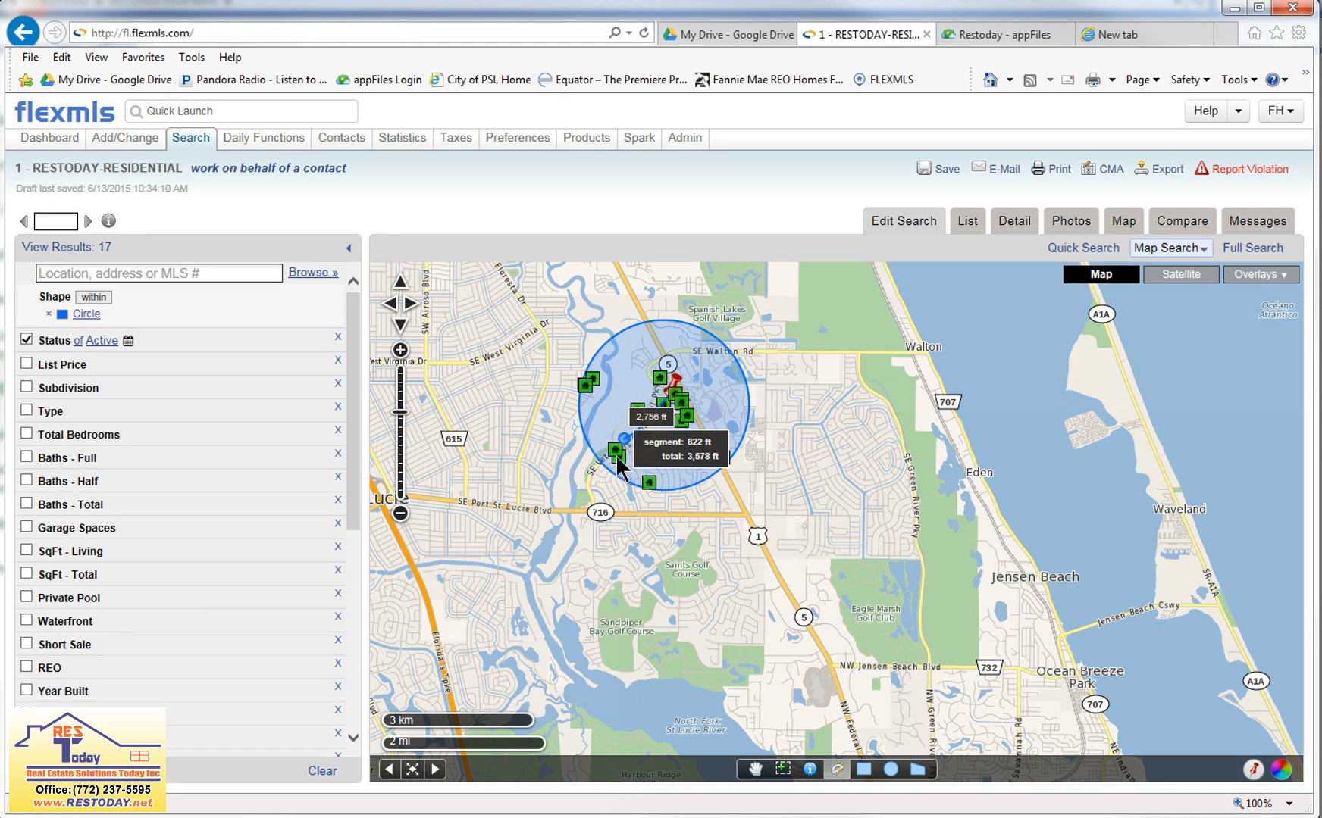
{"action": "left_click", "coordinate": [597, 513]}
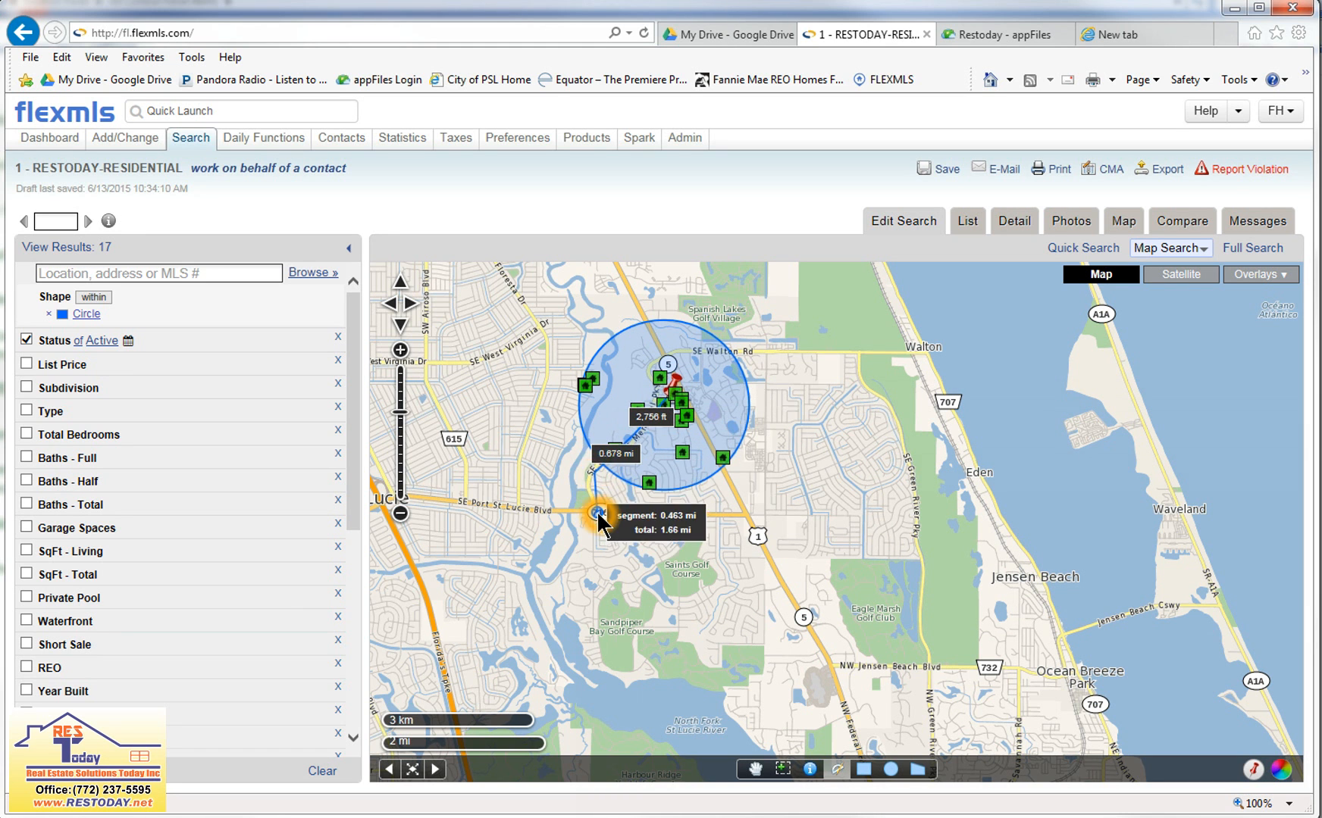
{"action": "left_click", "coordinate": [749, 517]}
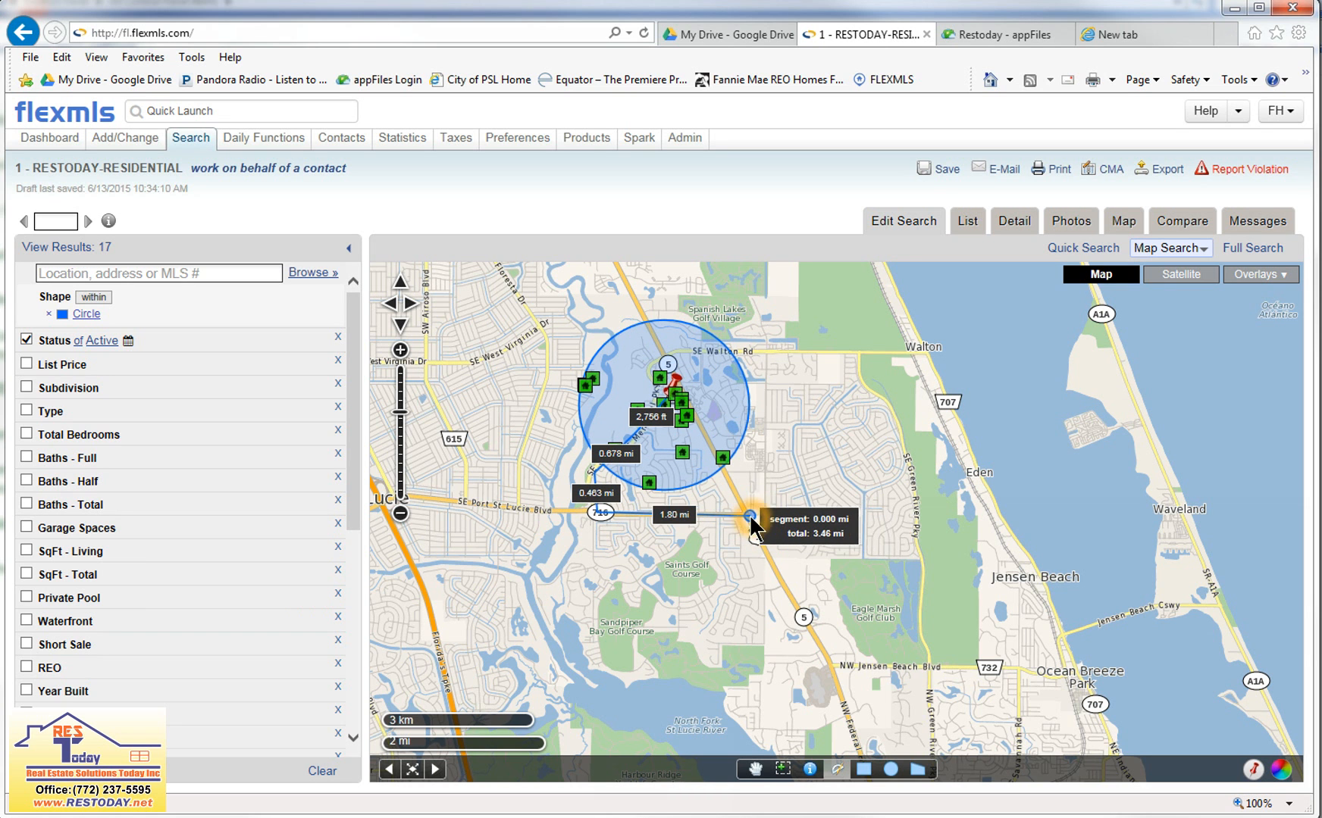
{"action": "left_click", "coordinate": [834, 665]}
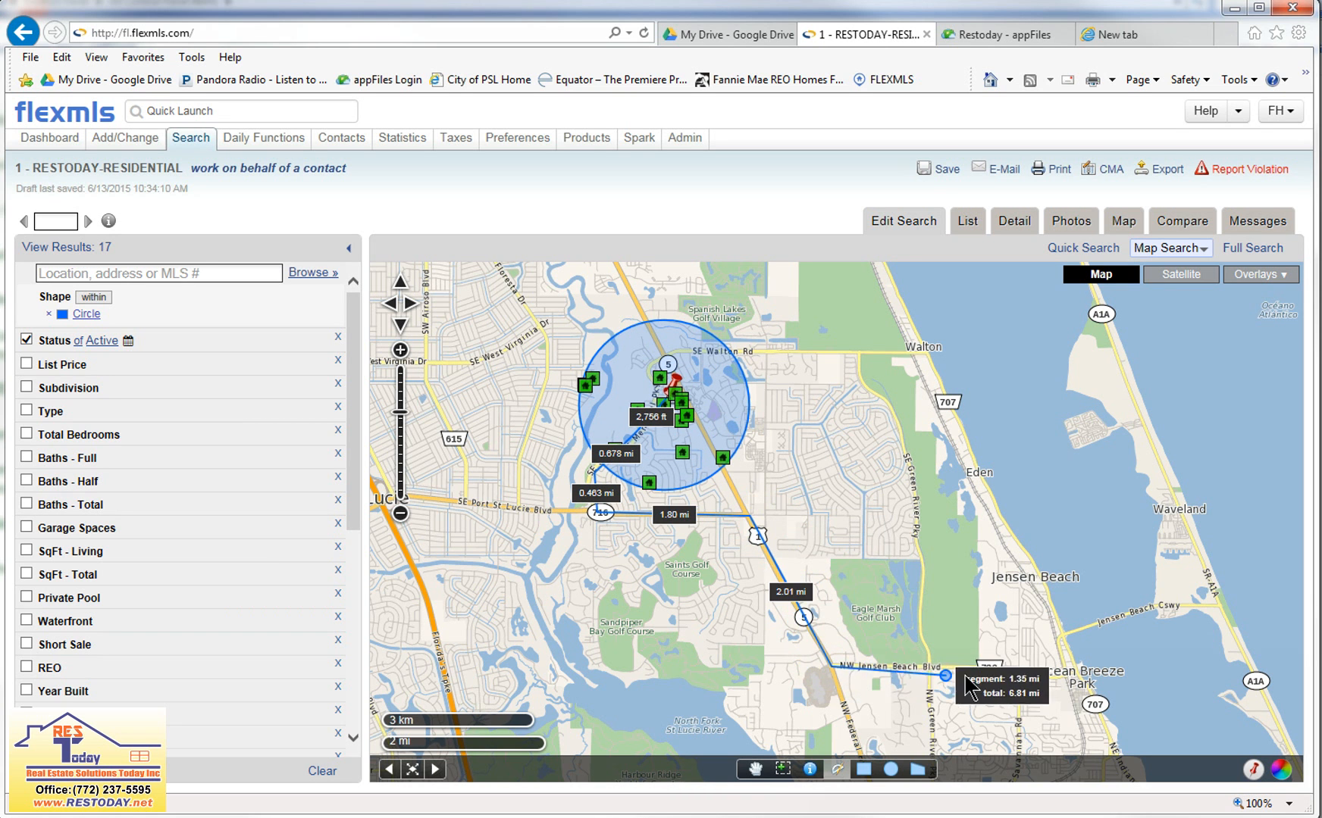
Extend the measured route along NW Jensen Beach Blvd and across Jensen Beach Causeway to SR A1A, and end the measurement.
{"action": "left_click", "coordinate": [1063, 674]}
{"action": "left_click", "coordinate": [1059, 636]}
{"action": "left_click", "coordinate": [1212, 606]}
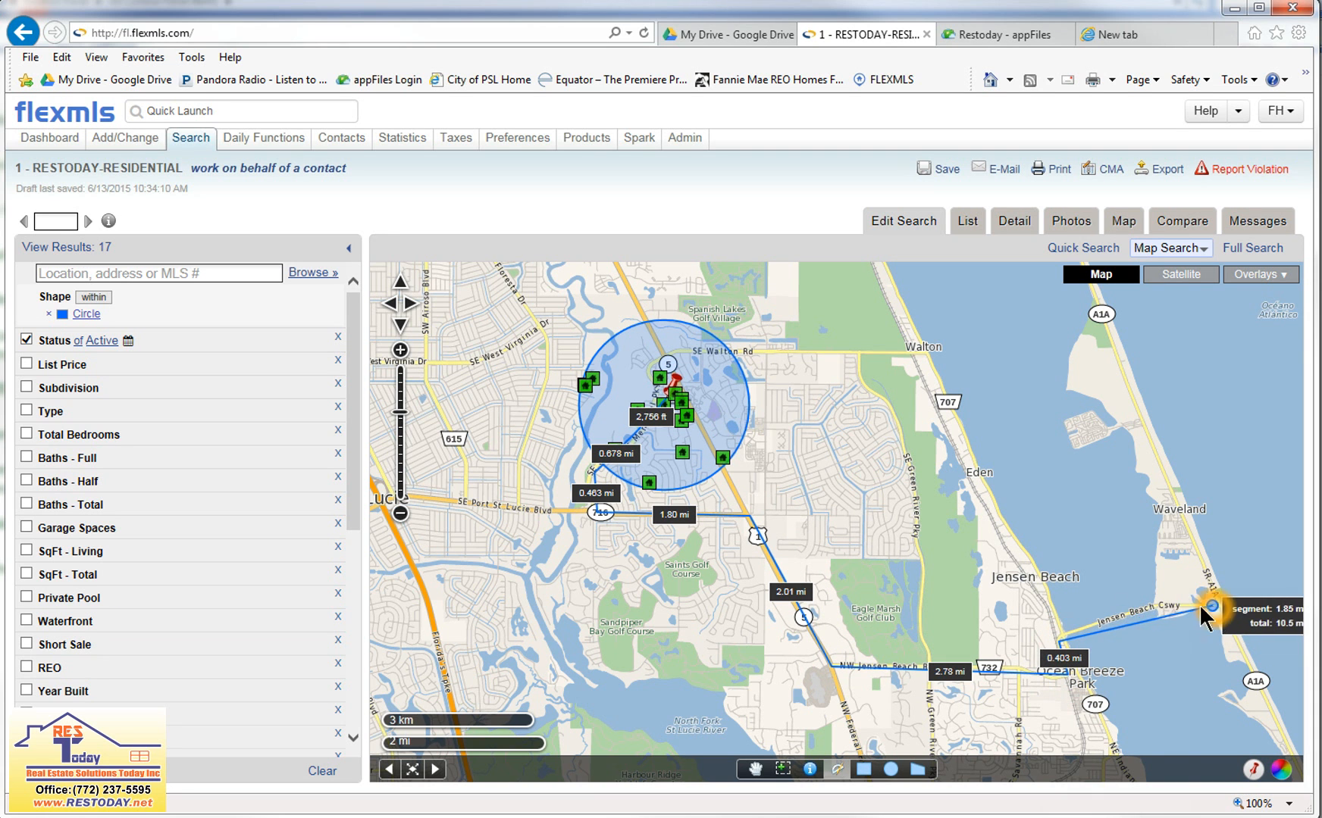
{"action": "left_click", "coordinate": [1137, 612]}
{"action": "left_click", "coordinate": [1227, 610]}
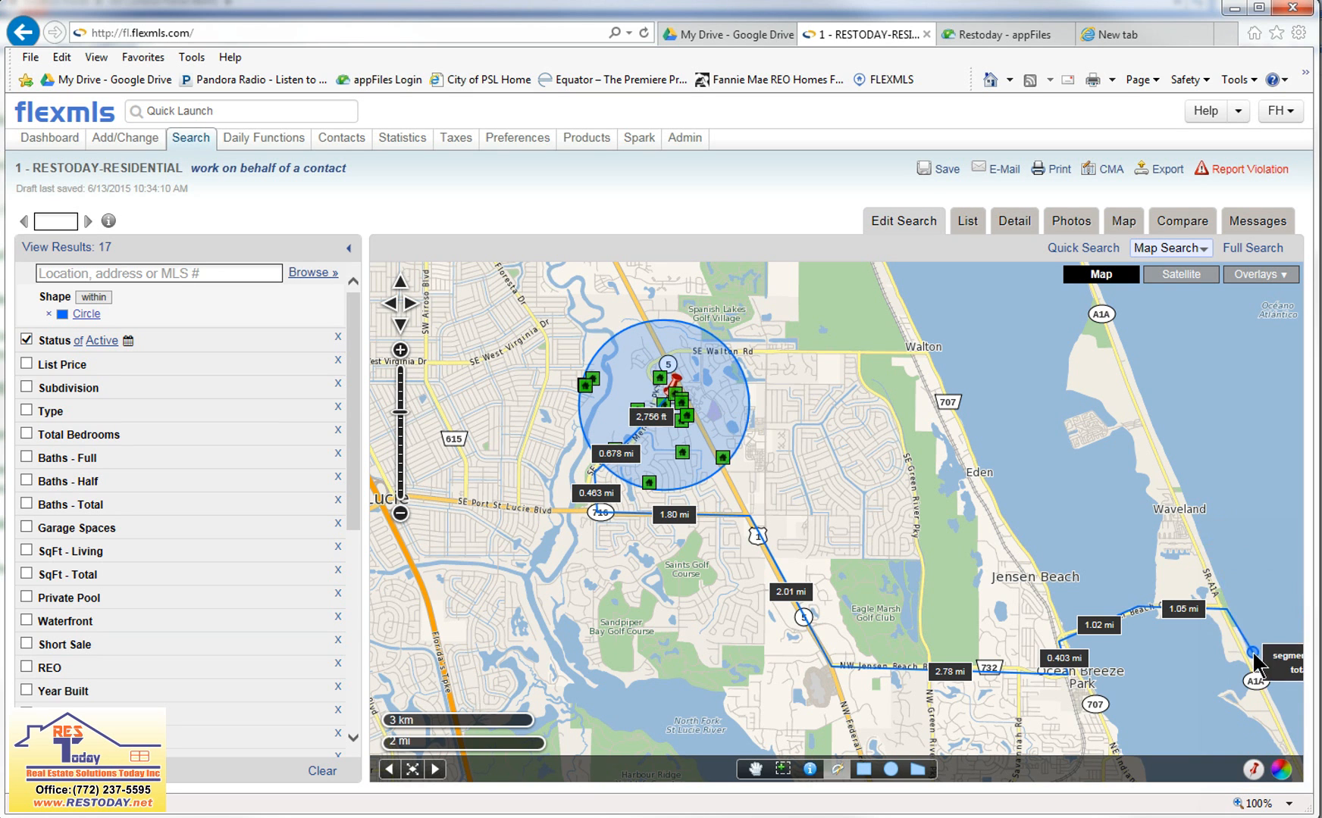
{"action": "left_click", "coordinate": [1165, 645]}
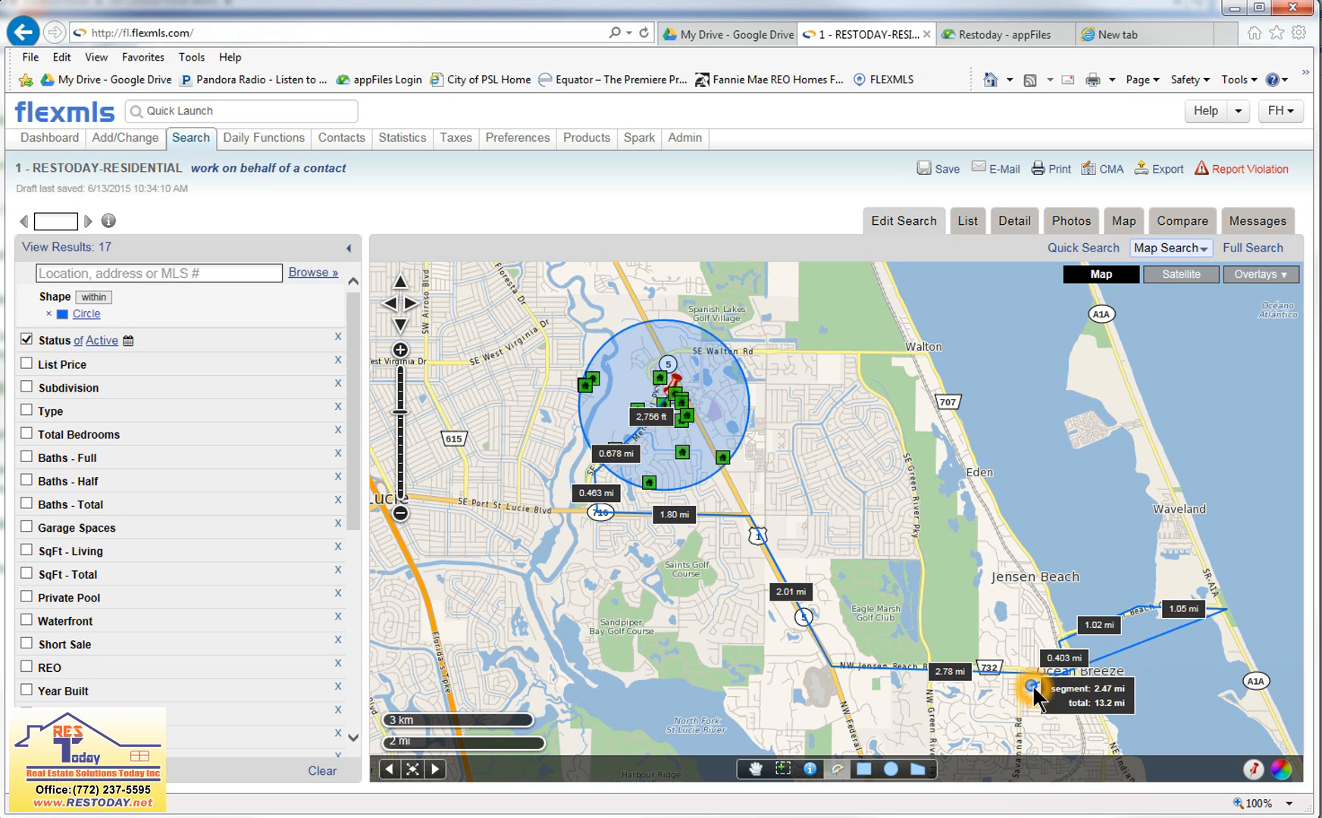
{"action": "double_click", "coordinate": [844, 524]}
{"action": "left_click", "coordinate": [862, 464]}
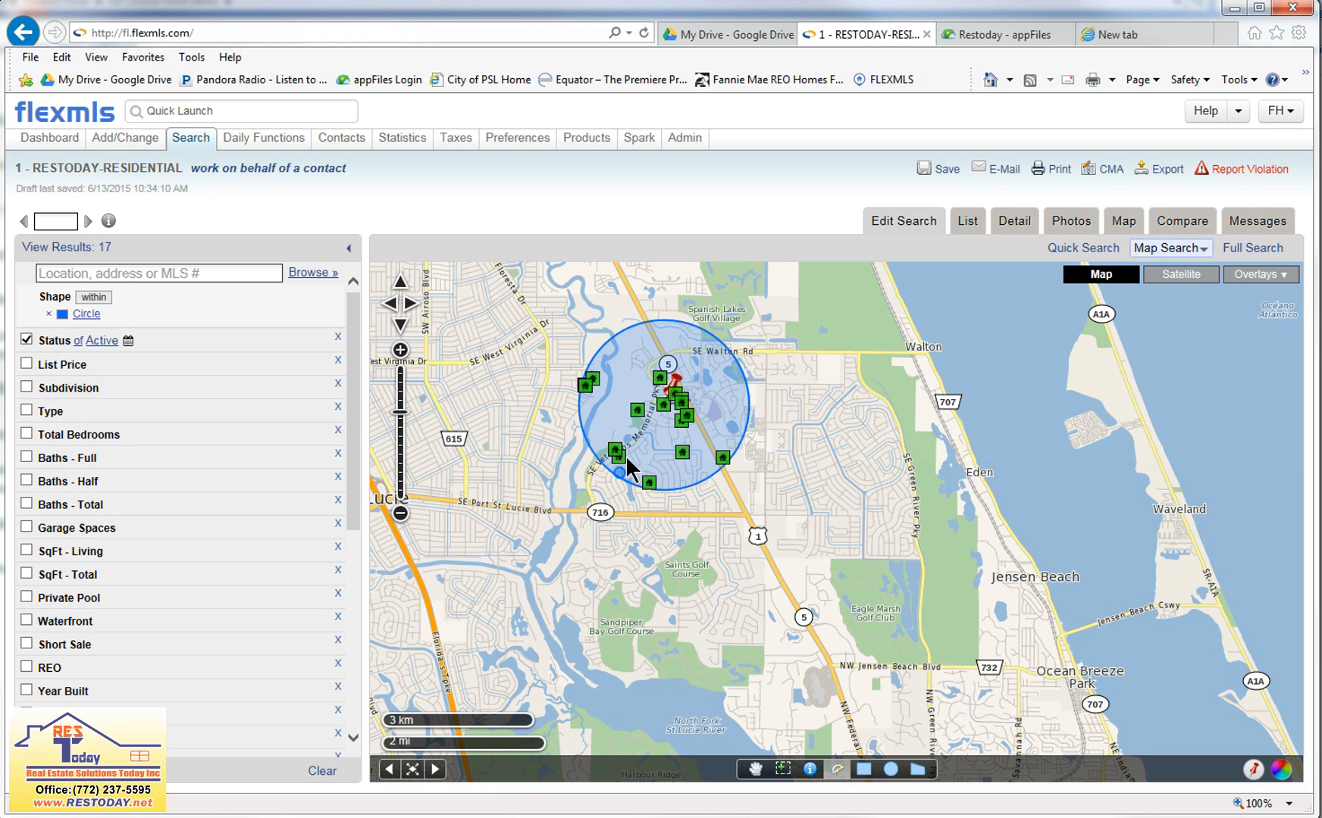
Measure the straight-line distance from the pinned property to the barrier island shoreline just south of the northern A1A marker.
{"action": "left_click", "coordinate": [671, 390]}
{"action": "left_click", "coordinate": [1126, 353]}
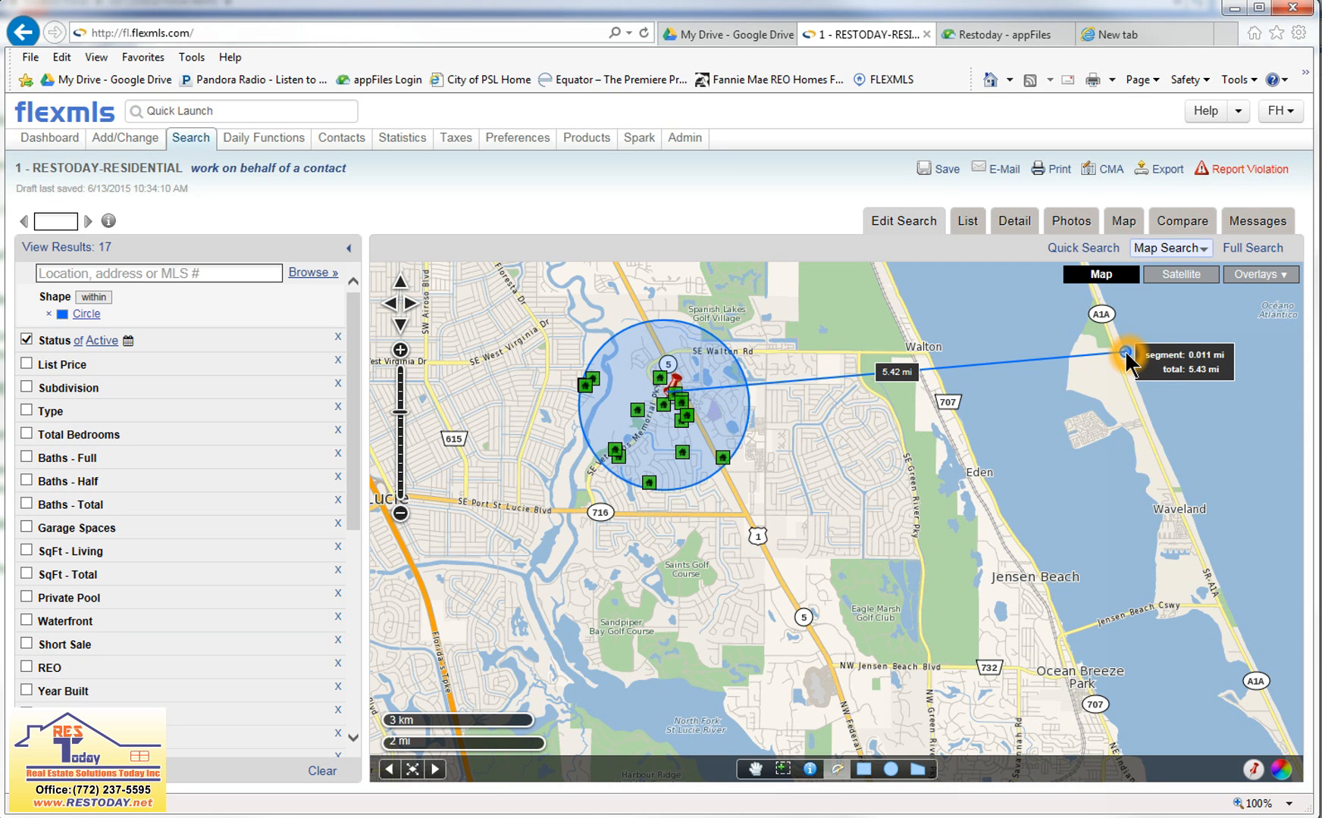
{"action": "double_click", "coordinate": [833, 406]}
{"action": "left_click", "coordinate": [740, 454]}
Measure a multi-segment path from the pinned property along SE Port St Lucie Blvd, then north and back east toward the river.
{"action": "left_click", "coordinate": [679, 398]}
{"action": "left_click", "coordinate": [741, 507]}
{"action": "left_click", "coordinate": [649, 506]}
{"action": "left_click", "coordinate": [479, 503]}
{"action": "left_click", "coordinate": [448, 410]}
{"action": "left_click", "coordinate": [420, 364]}
{"action": "left_click", "coordinate": [497, 356]}
{"action": "double_click", "coordinate": [542, 334]}
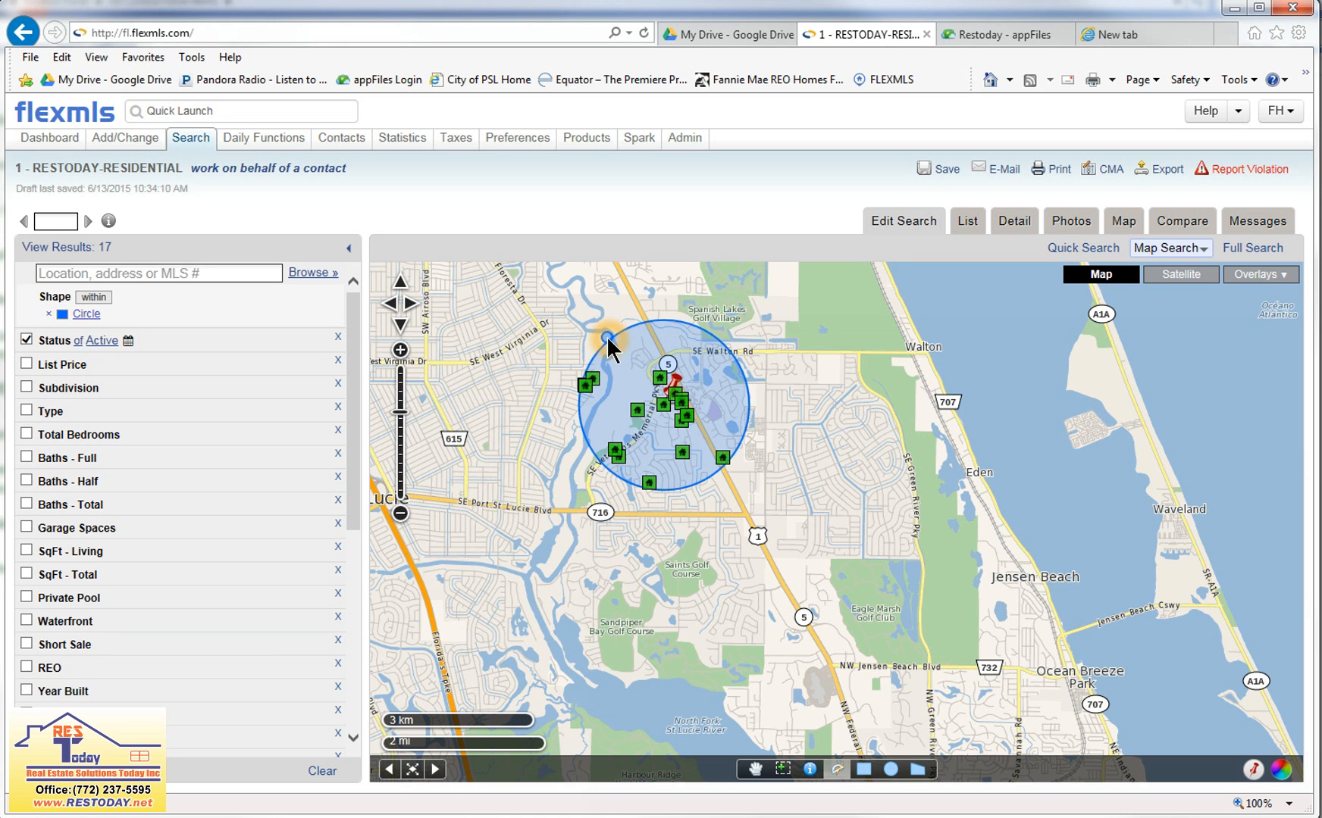
Measure a second loop from the pin west along SE Port St Lucie Blvd, north past road 615, then east to West Virginia Dr.
{"action": "left_click", "coordinate": [688, 391]}
{"action": "left_click", "coordinate": [731, 516]}
{"action": "left_click", "coordinate": [599, 513]}
{"action": "left_click", "coordinate": [488, 508]}
{"action": "left_click", "coordinate": [448, 477]}
{"action": "left_click", "coordinate": [447, 413]}
{"action": "left_click", "coordinate": [458, 363]}
{"action": "left_click", "coordinate": [541, 357]}
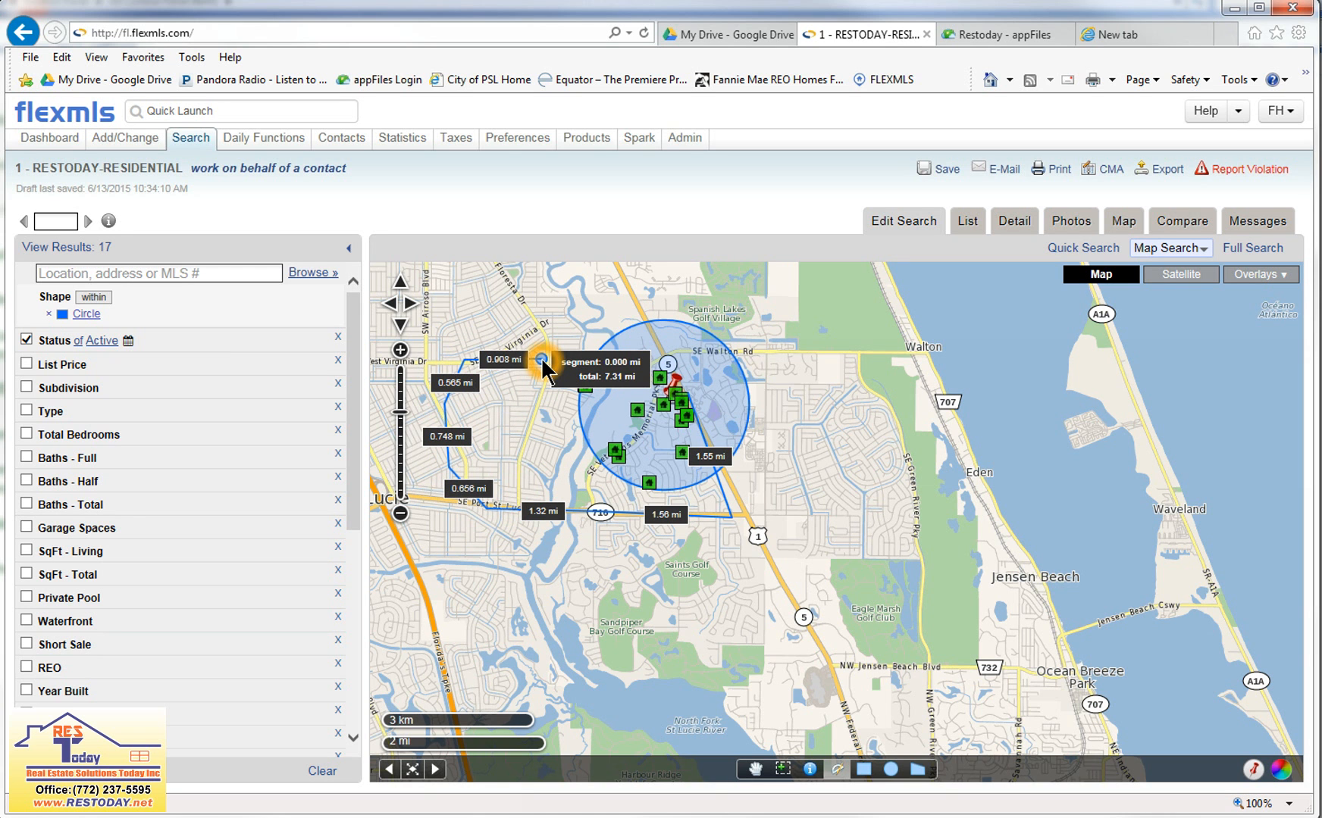